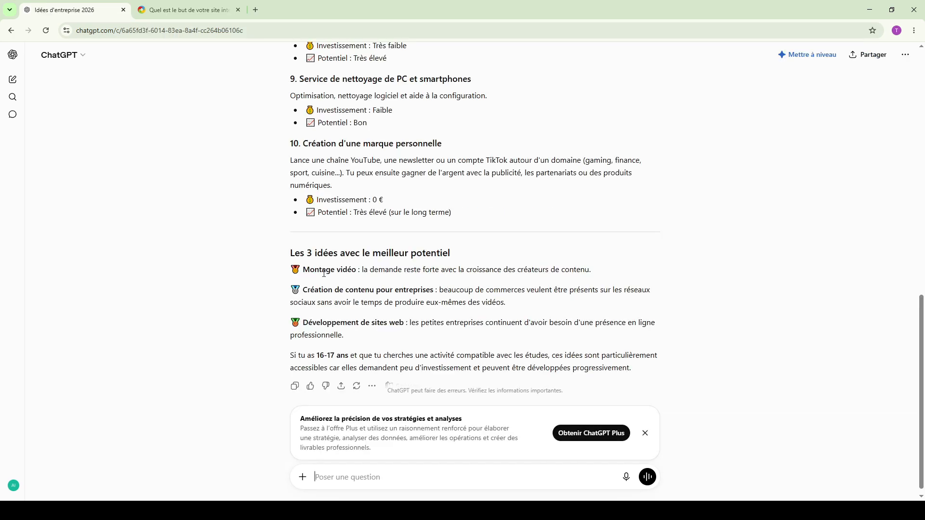
# - Review the business ideas in ChatGPT and ask it for a company name for "2. Boutique de print-on-demand"
pyautogui.scroll(10, 324, 274)
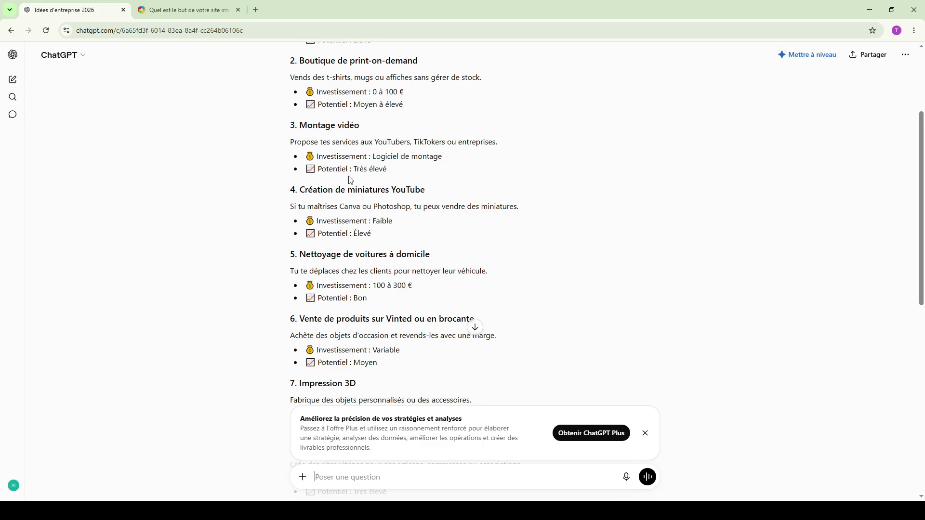
pyautogui.scroll(-10, 350, 180)
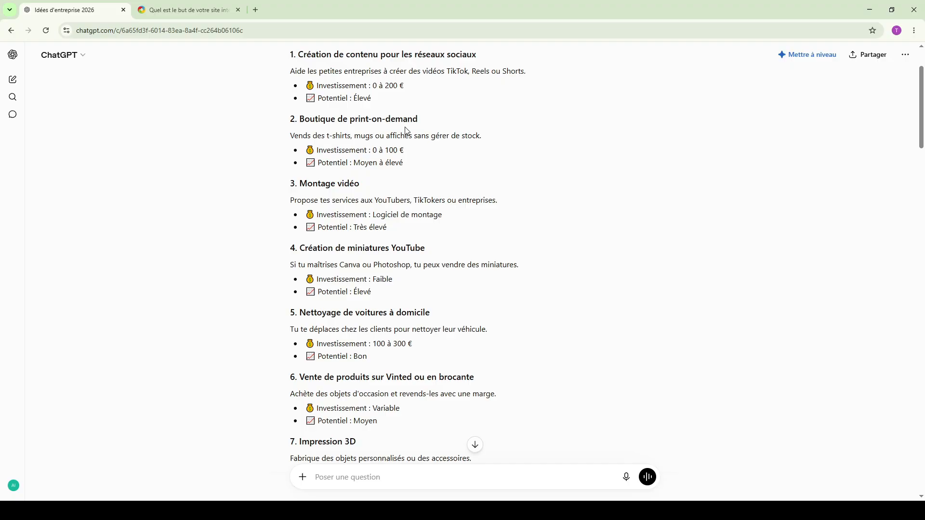
pyautogui.moveTo(436, 117); pyautogui.dragTo(351, 118)
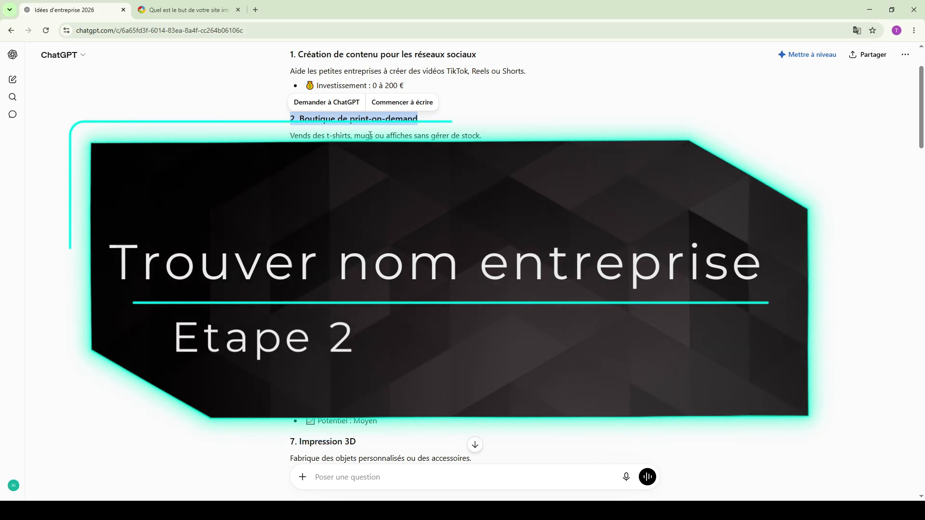
pyautogui.click(355, 468)
pyautogui.write("j'aimerai faire sa 2. Boutique de print-on-demand tr")
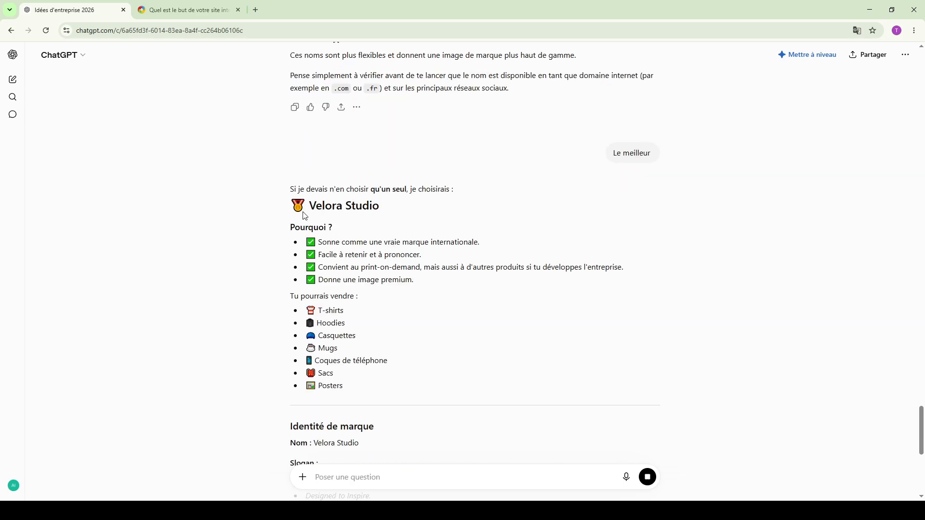
# - Open Google Gemini in a new browser tab and look through ChatGPT's list of suggested business names
pyautogui.click(255, 10)
pyautogui.write('gemini.google.com/app?hl=fr')
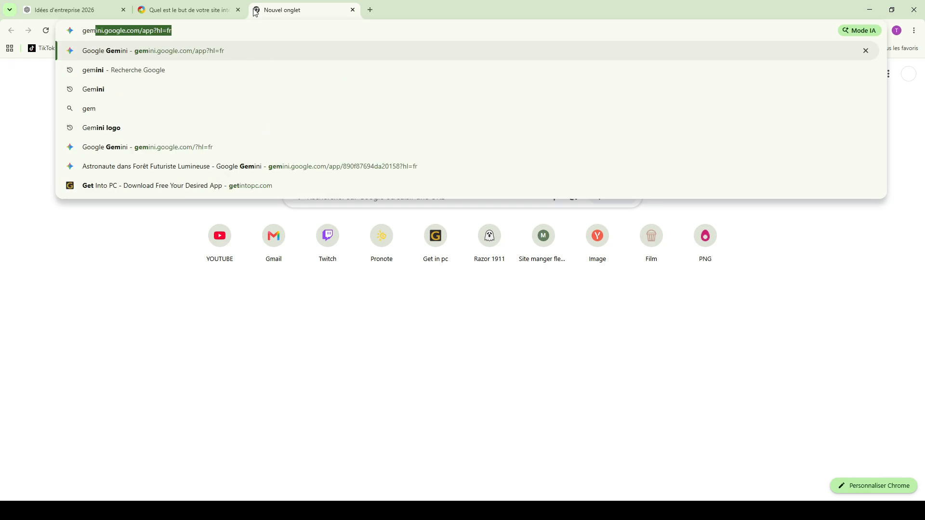
pyautogui.press('Return')
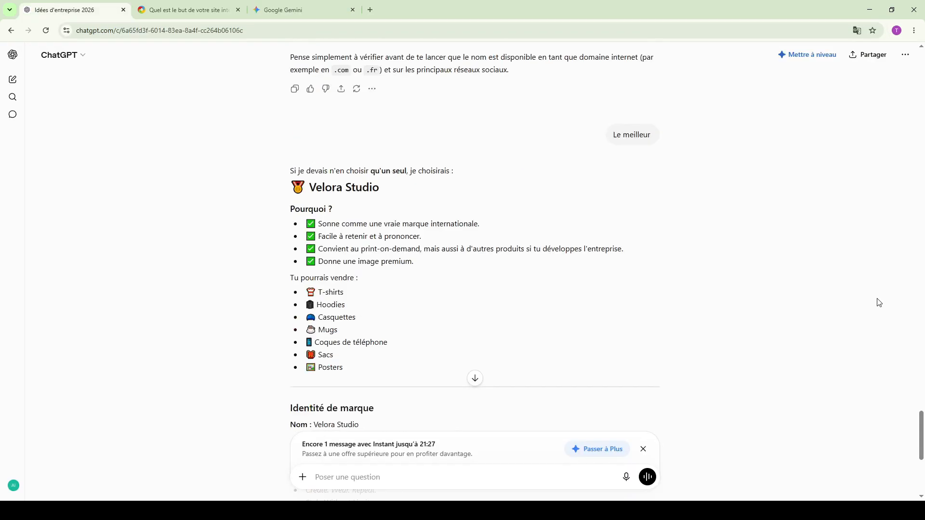
pyautogui.scroll(-6, 875, 305)
pyautogui.scroll(14, 798, 215)
pyautogui.scroll(15, 798, 216)
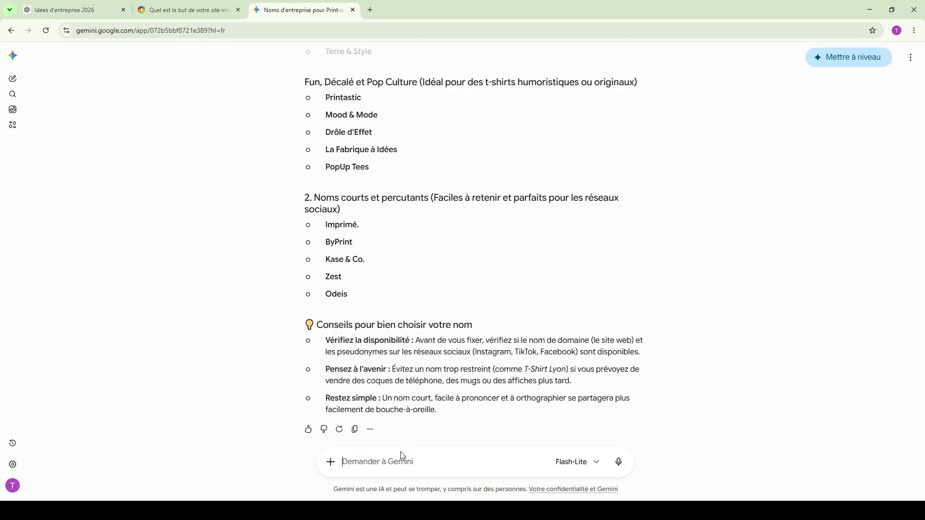
# - Ask Gemini "Dis le meilleur" and compare its pick with the name recommended in the ChatGPT conversation
pyautogui.write('Ds')
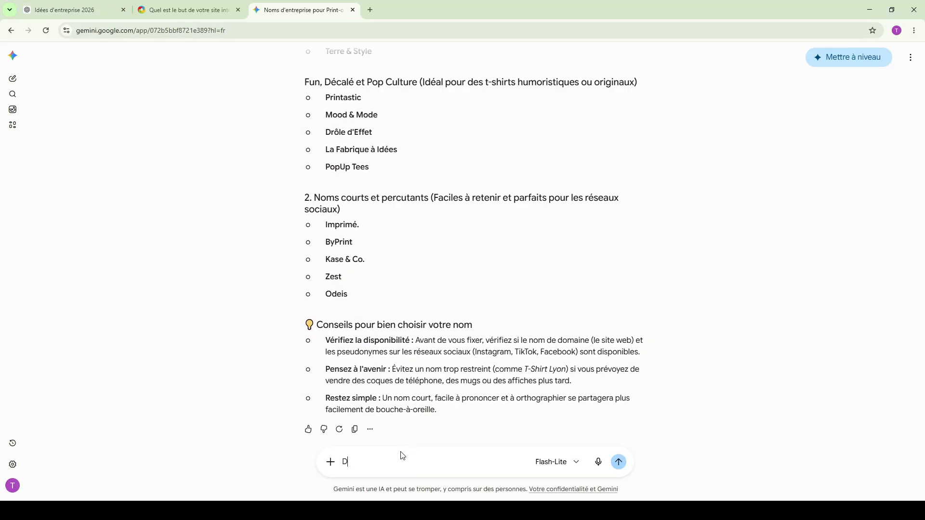
pyautogui.write(' le meilleur')
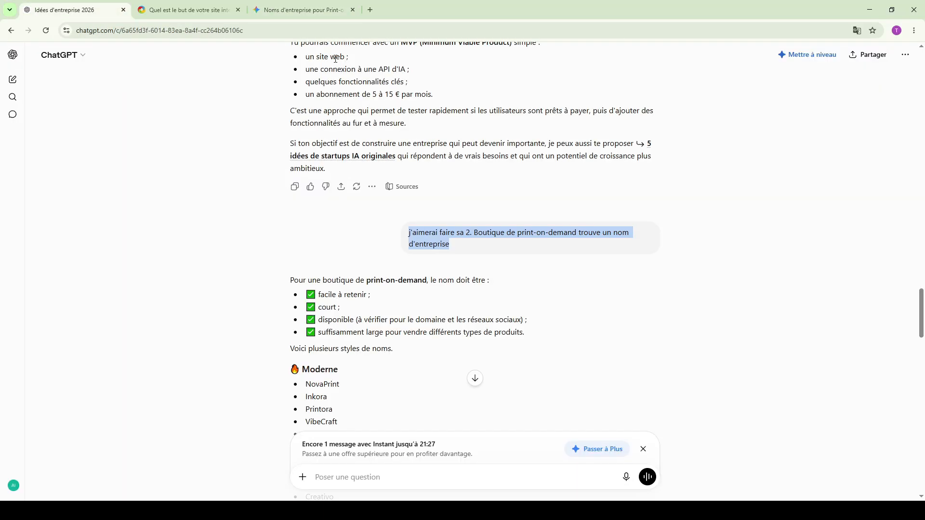
pyautogui.scroll(-10, 434, 205)
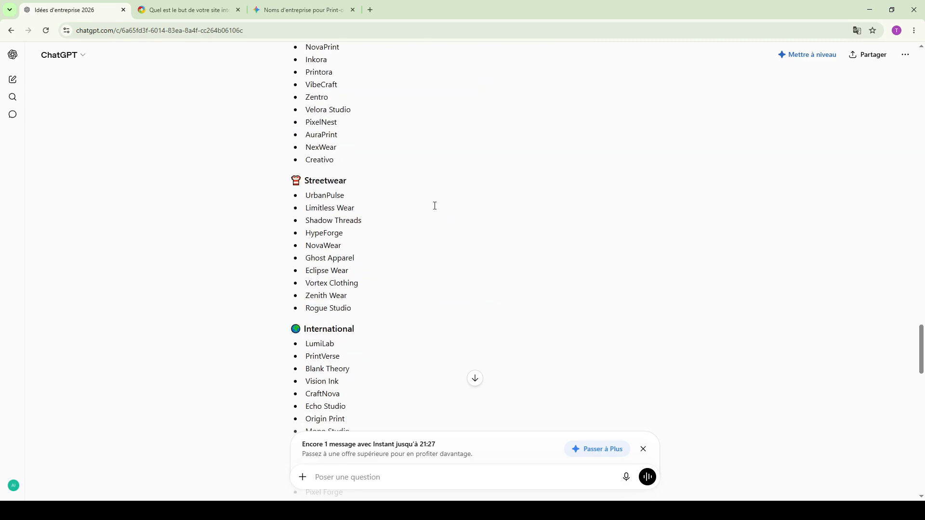
pyautogui.scroll(-5, 434, 209)
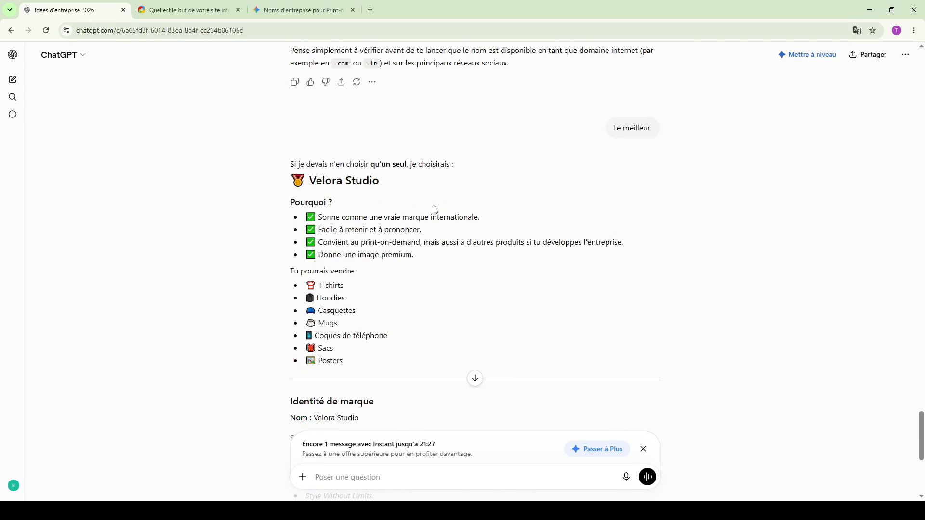
pyautogui.click(323, 5)
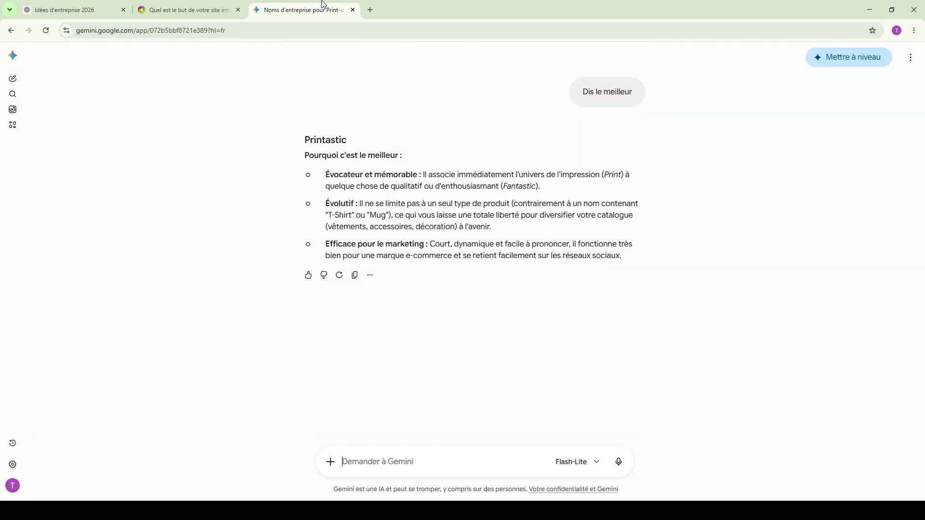
# - Close the Gemini tab, return to ChatGPT and review the brand identity proposed for Velora Studio
pyautogui.click(353, 10)
pyautogui.hotkey('ctrl', '1')
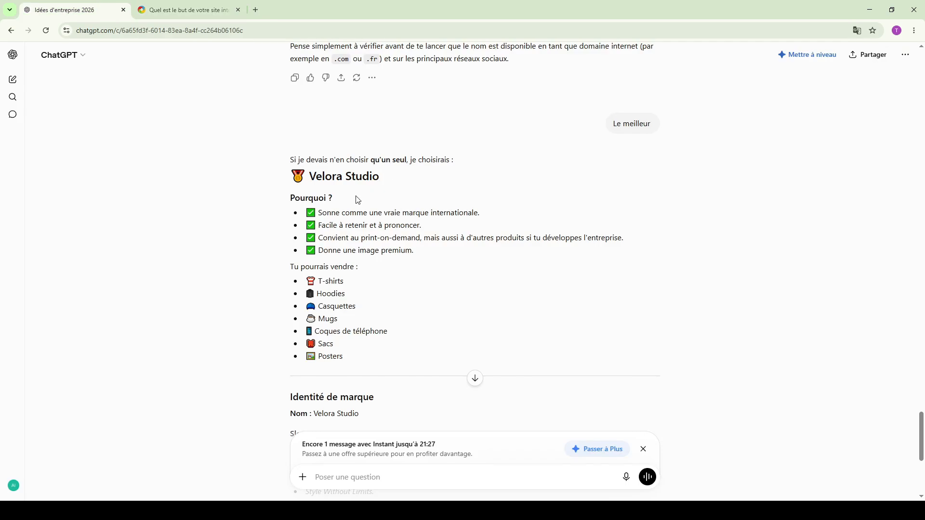
pyautogui.scroll(-6, 358, 199)
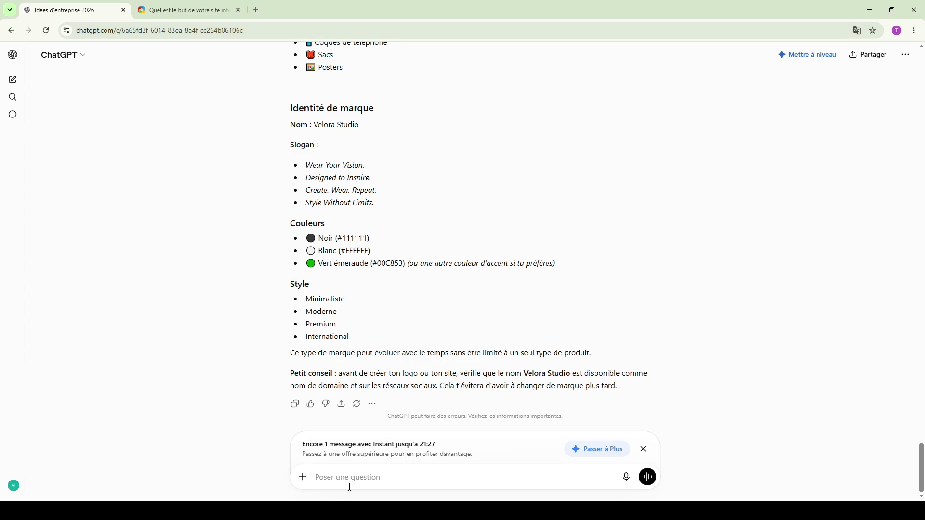
pyautogui.click(644, 449)
# - Reopen Gemini in a new tab, ask it "Trouve-moi un nom moderne pour cette entreprise." and return to ChatGPT
pyautogui.click(243, 4)
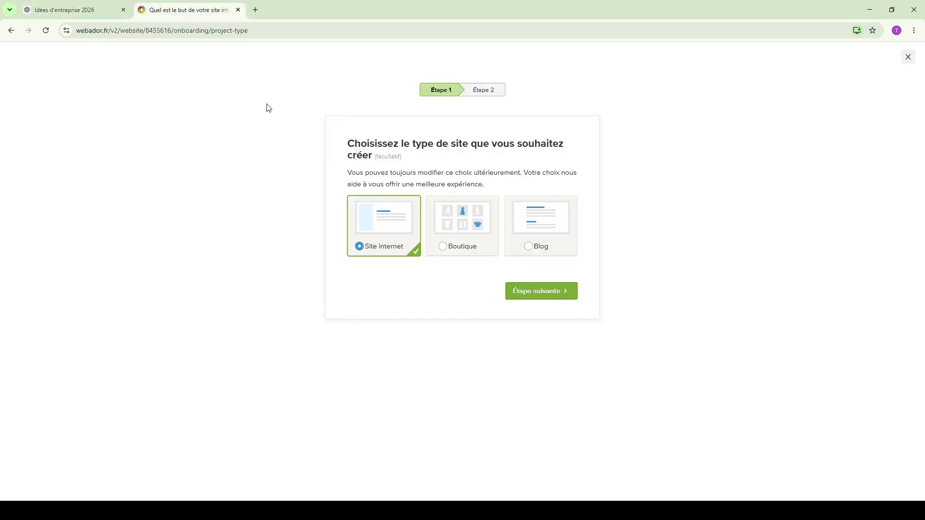
pyautogui.click(254, 9)
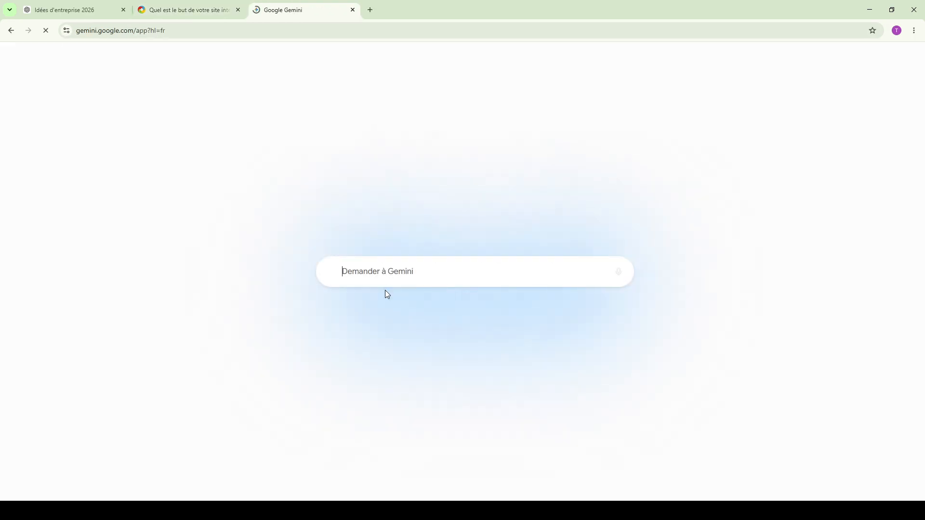
pyautogui.write('Trouve-moi un nom moderne pour cette entreprise.')
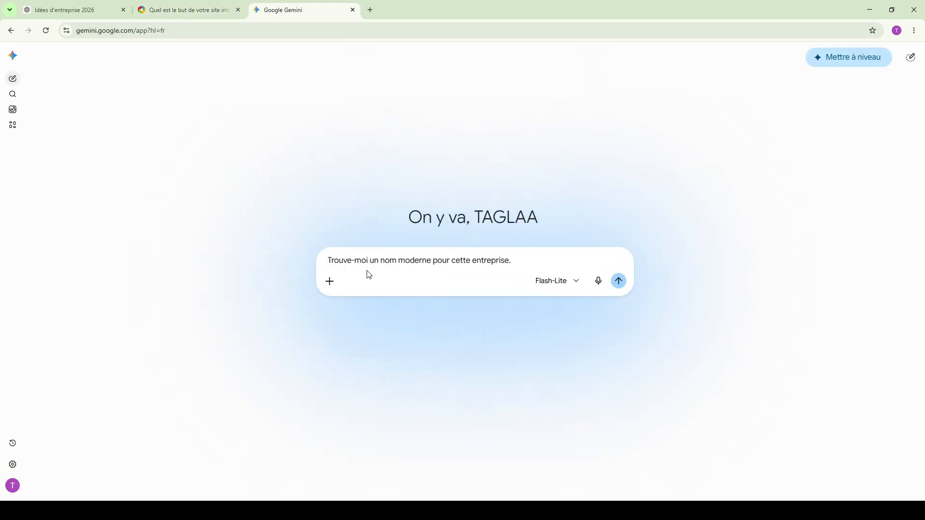
pyautogui.press('Return')
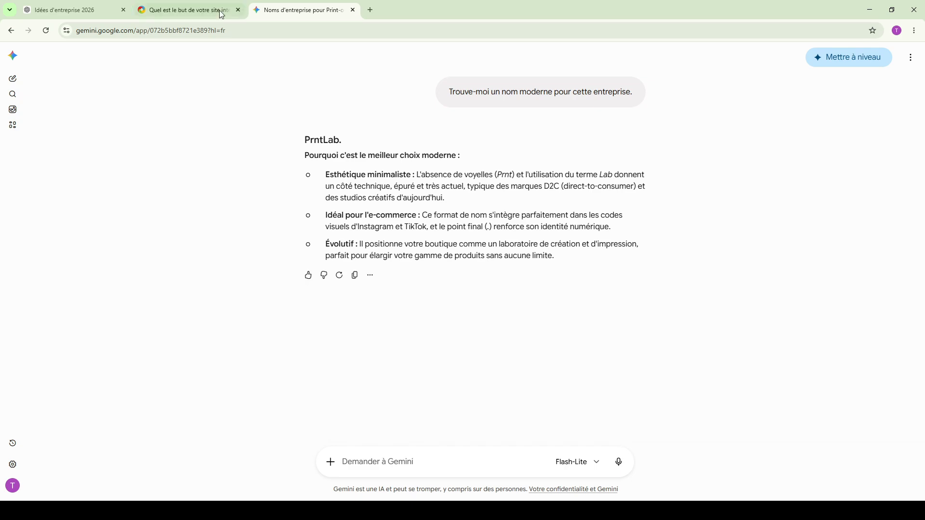
pyautogui.click(88, 11)
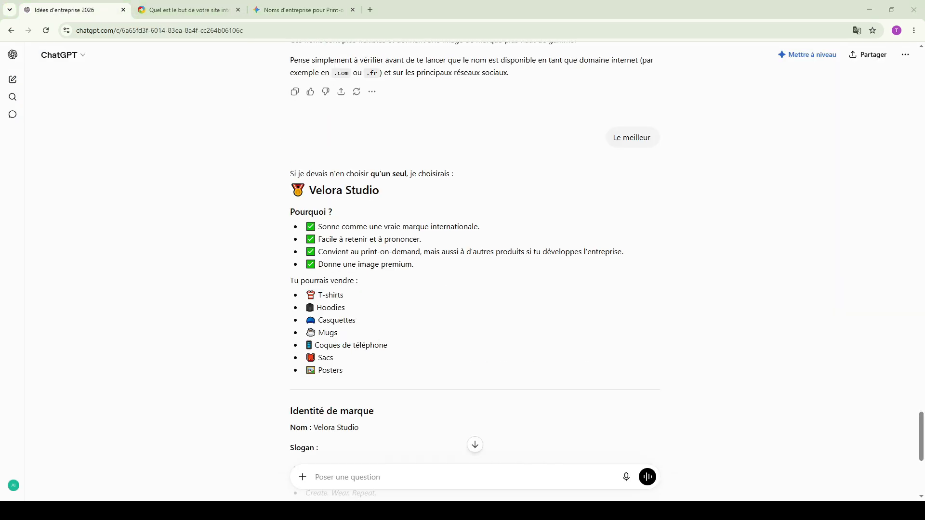
# - Search for Recraft in a new tab and open the official recraft.ai website
pyautogui.hotkey('ctrl', 't')
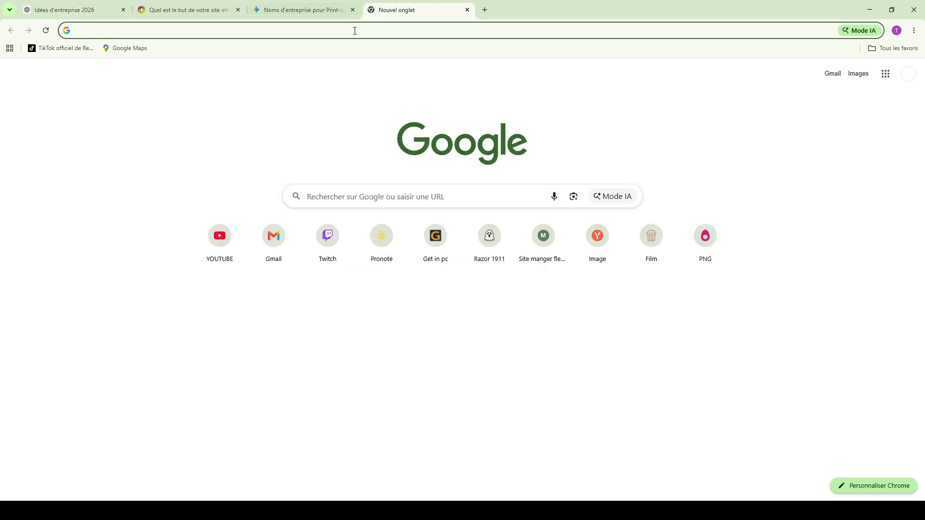
pyautogui.write('recraft')
pyautogui.press('Return')
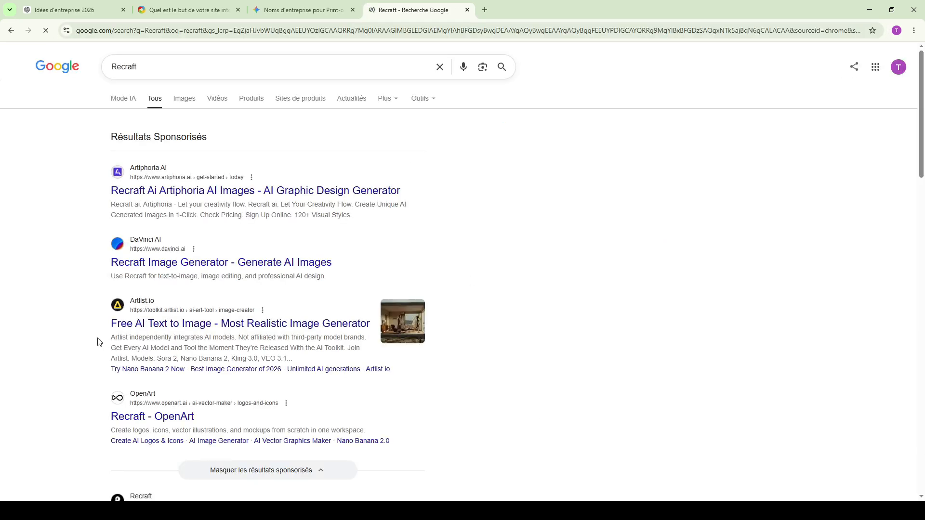
pyautogui.scroll(-3, 207, 271)
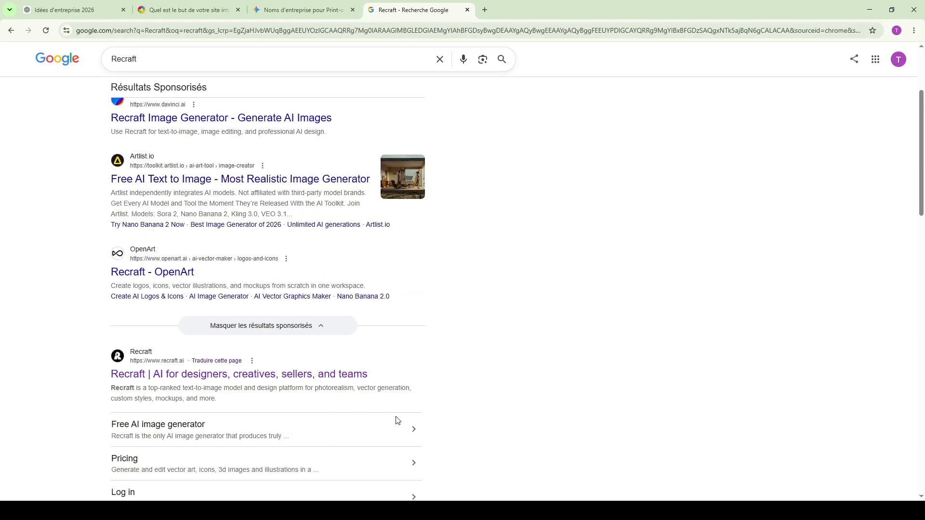
pyautogui.click(324, 375)
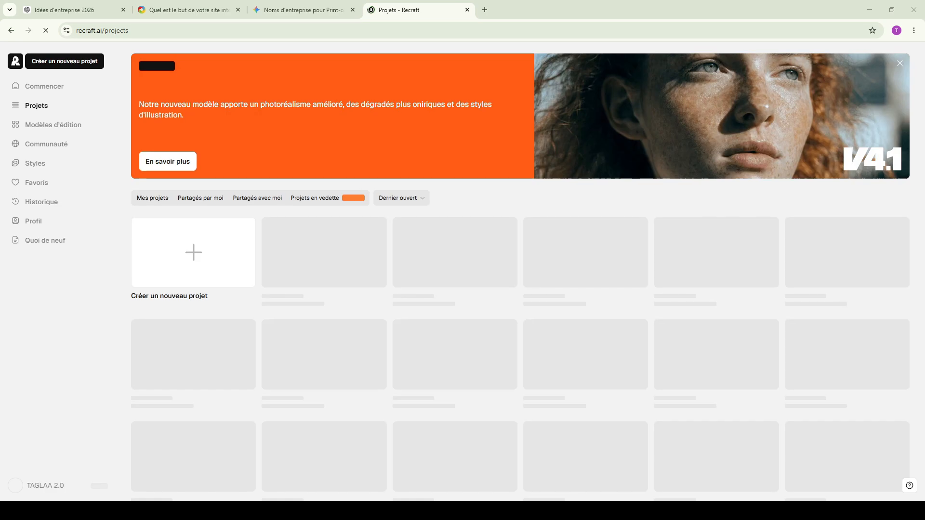
# - Create a new Recraft project and begin its chat prompt with "fait un logo de"
pyautogui.click(212, 263)
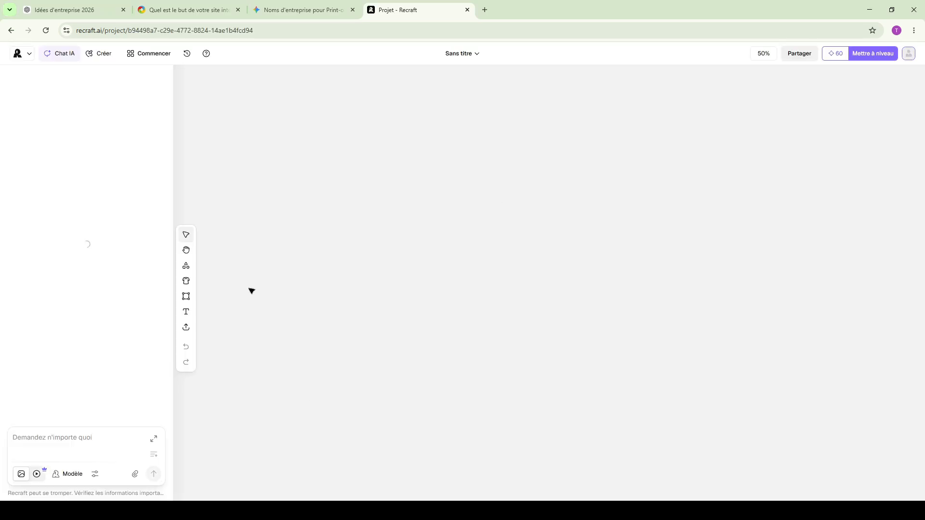
pyautogui.click(110, 461)
pyautogui.write('fait un logo de Trouve-moi un nom moderne pour cette entreprise.')
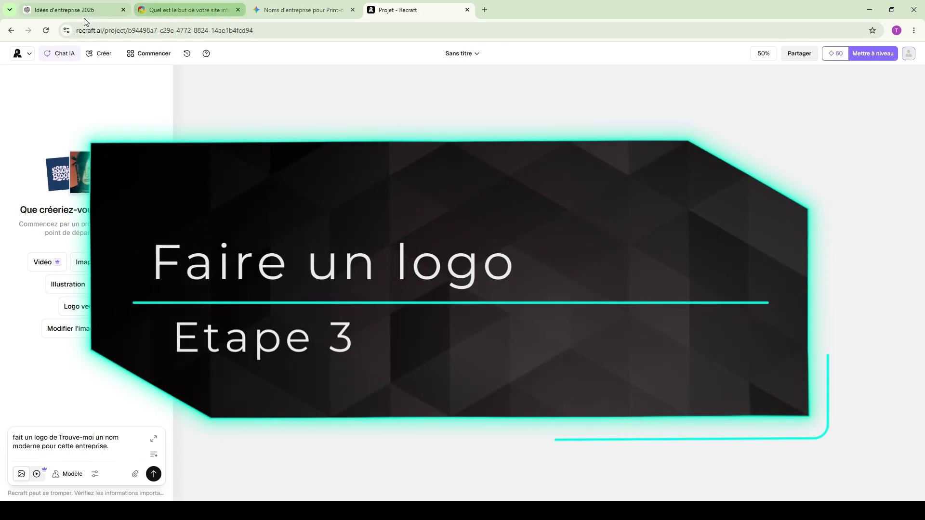
# - Complete the logo prompt with "Boutique de print-on-demand ou le nom c Velora Studio" and place the Recraft tab beside ChatGPT
pyautogui.click(84, 11)
pyautogui.click(475, 446)
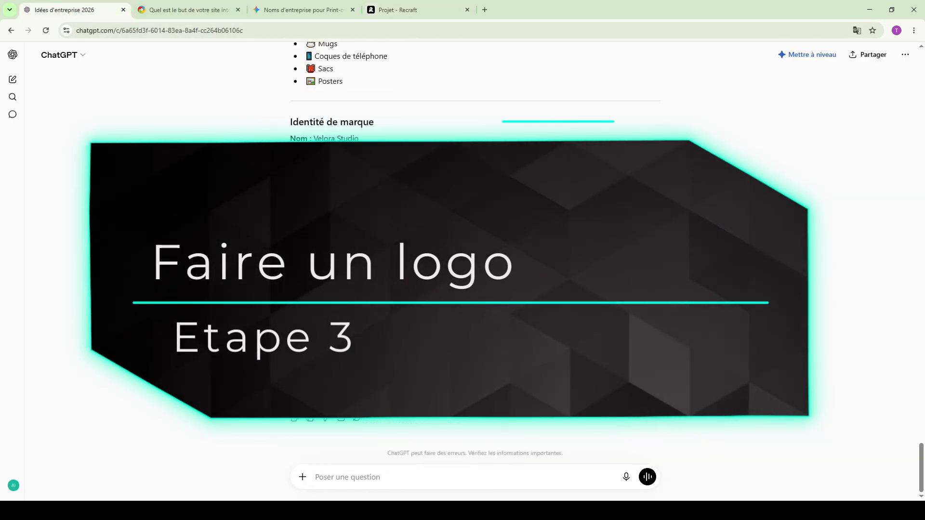
pyautogui.scroll(8, 599, 302)
pyautogui.scroll(-3, 325, 179)
pyautogui.click(396, 9)
pyautogui.moveTo(384, 10); pyautogui.dragTo(187, 11)
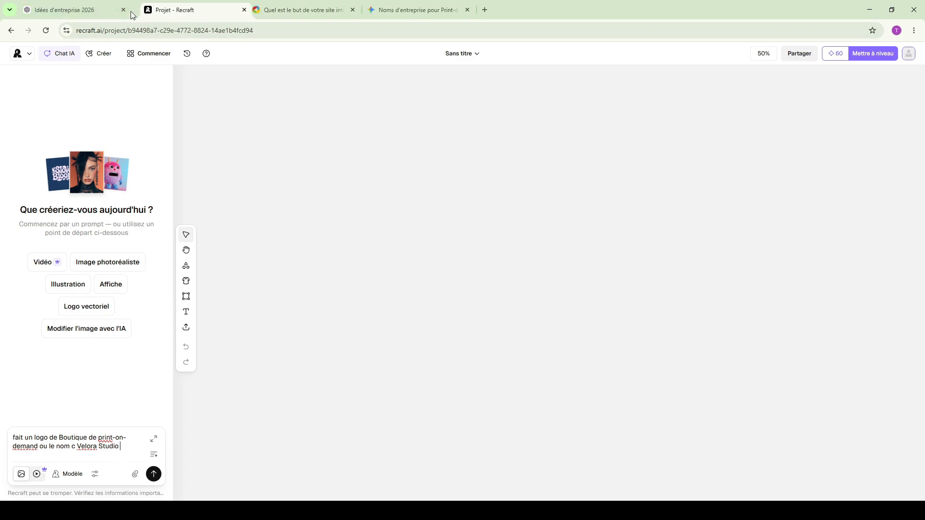
# - Submit the logo prompt with ChatGPT's Couleurs and Style lists added, and choose "Icône + texte" as the logo type
pyautogui.click(91, 11)
pyautogui.click(159, 10)
pyautogui.press('Return')
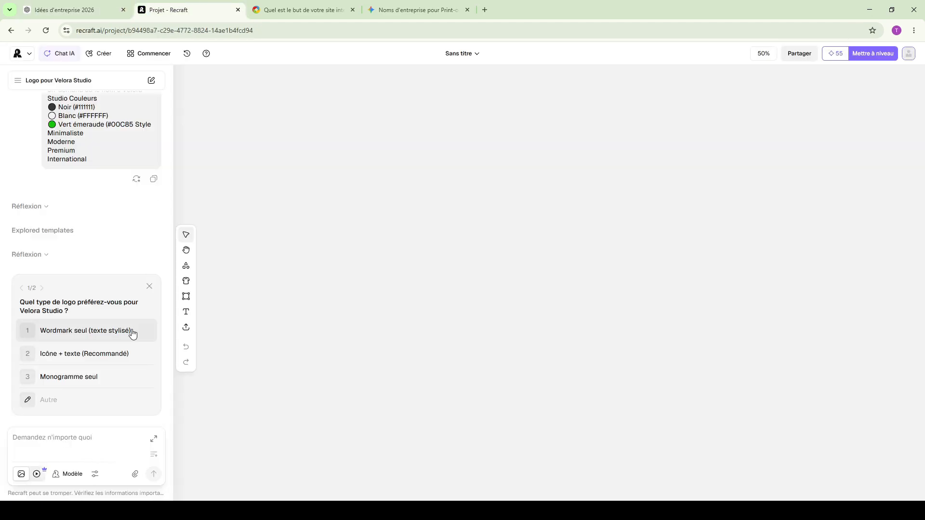
pyautogui.click(116, 356)
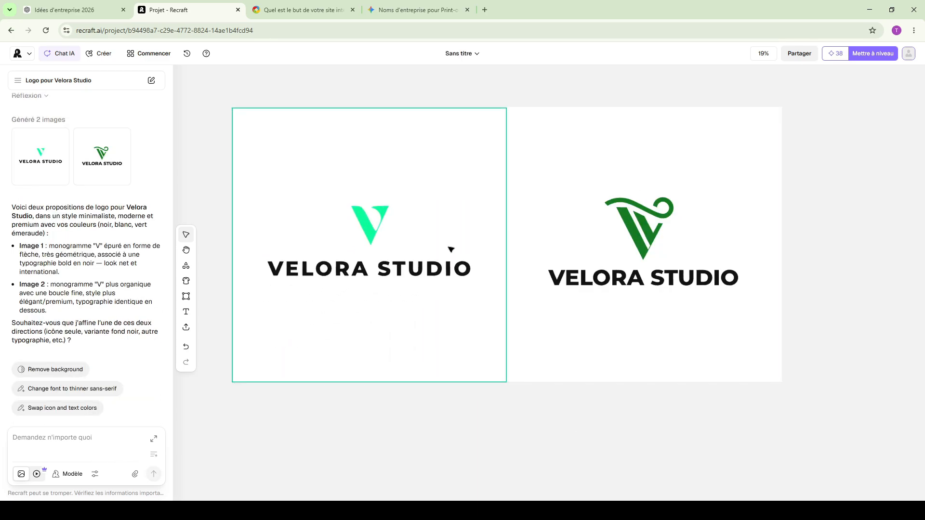
# - Move the light-green V logo apart from the other design and export a logo as Velora Studio.svg, closing its preview
pyautogui.moveTo(448, 250); pyautogui.dragTo(439, 250)
pyautogui.click(545, 409)
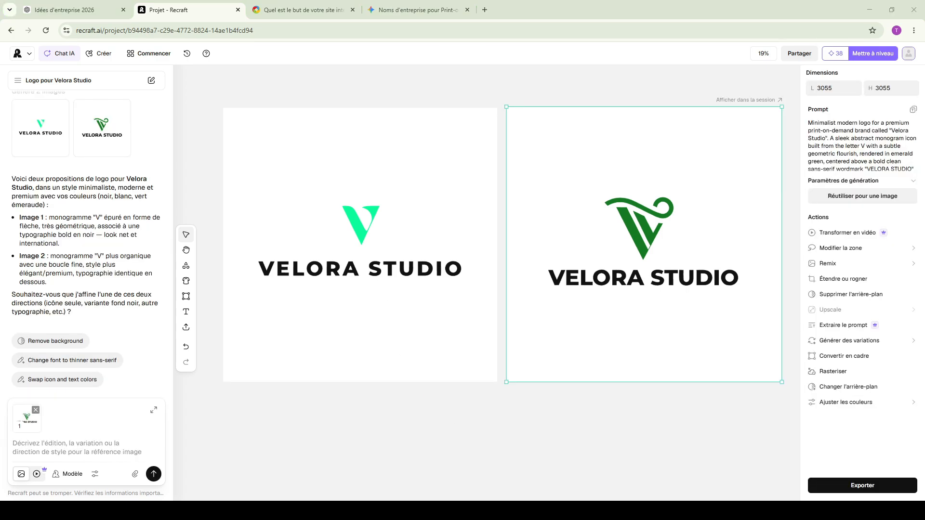
pyautogui.click(366, 239)
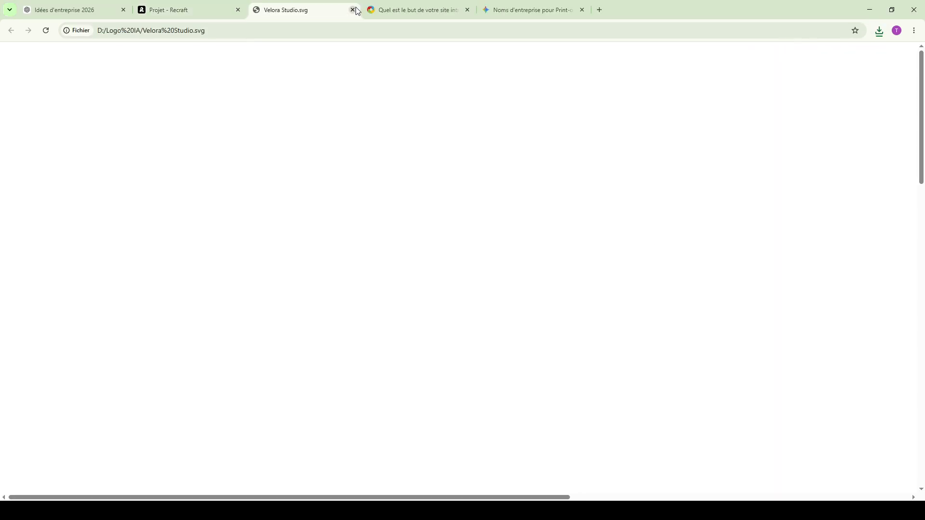
pyautogui.click(352, 10)
# - Search for "svg to png" in a new tab, open svgtopng.com and start selecting a file to convert
pyautogui.click(483, 9)
pyautogui.write('sv')
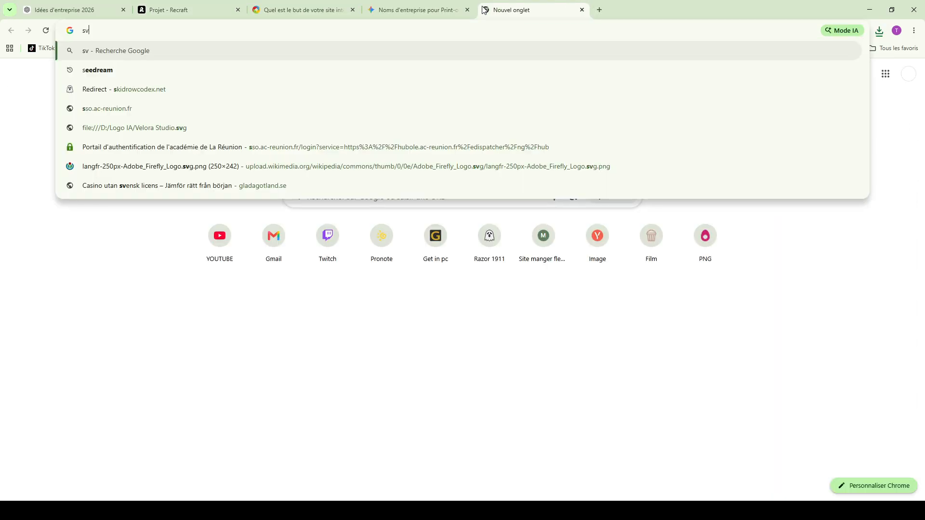
pyautogui.write('g to png')
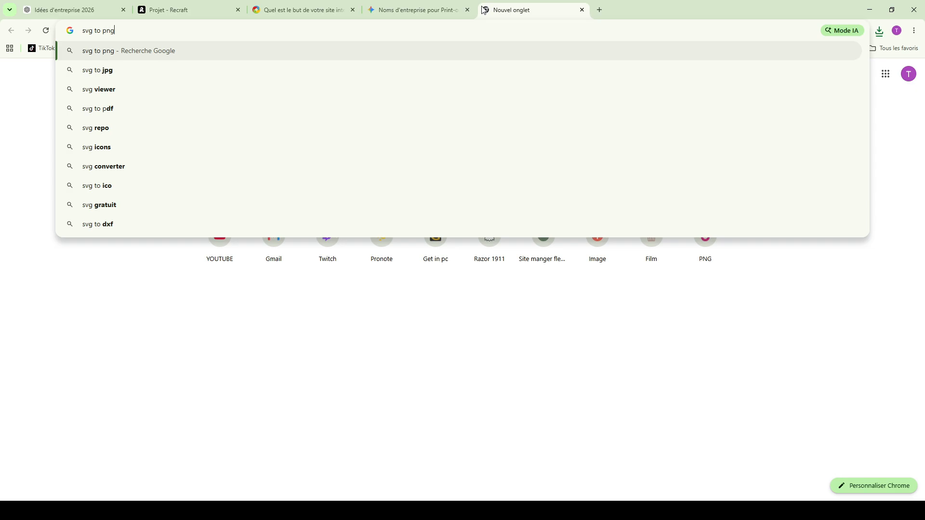
pyautogui.press('Return')
pyautogui.click(311, 150)
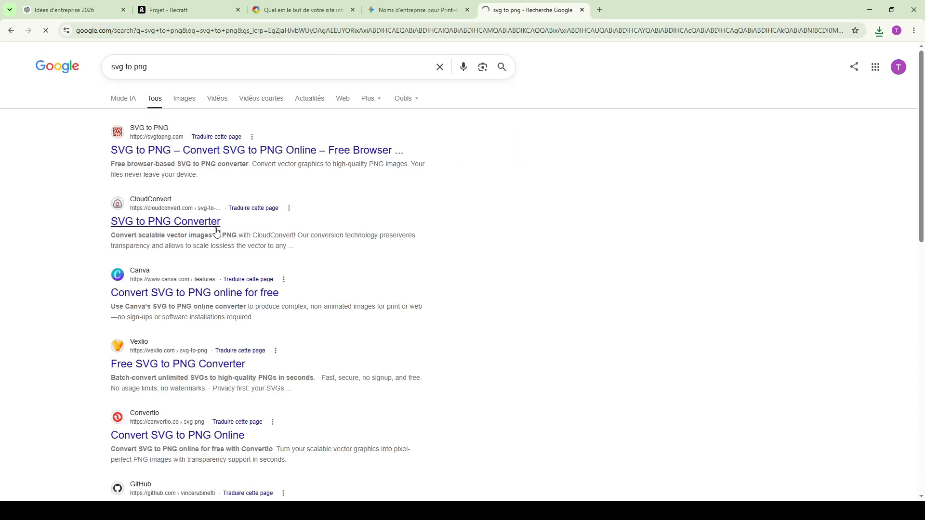
pyautogui.click(413, 304)
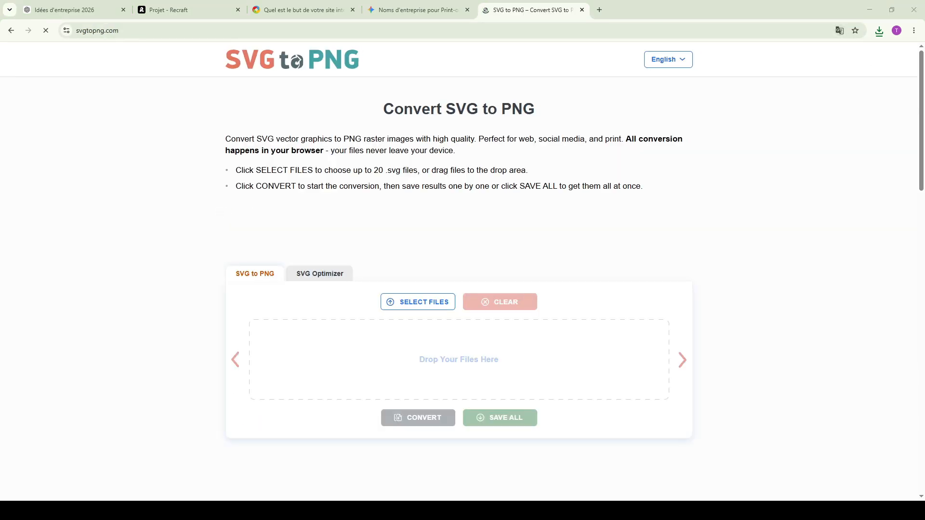
# - Switch to the Webador tab with the site type selection of the website setup
pyautogui.click(412, 6)
pyautogui.click(209, 6)
pyautogui.click(301, 9)
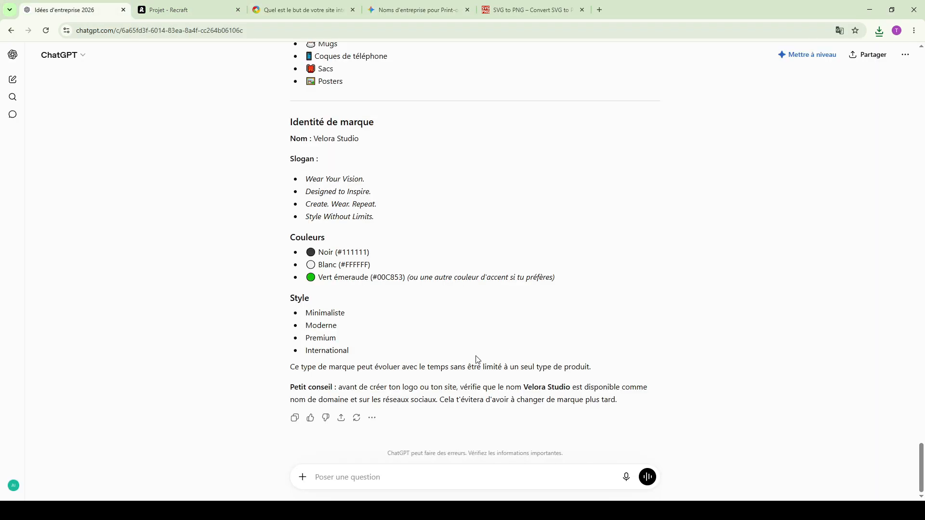
pyautogui.scroll(8, 476, 359)
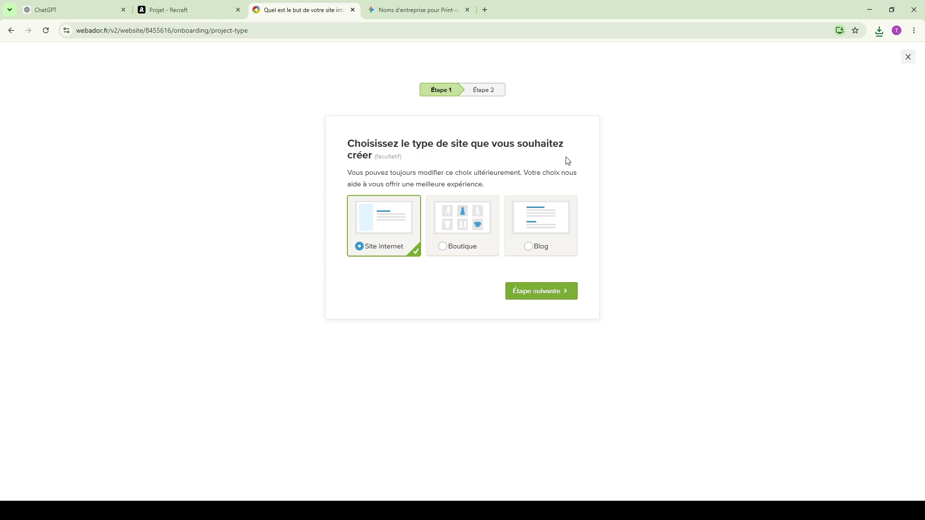
# - Try Boutique as the site type and return to Site internet
pyautogui.click(72, 9)
pyautogui.click(260, 3)
pyautogui.click(453, 226)
pyautogui.click(389, 229)
pyautogui.click(467, 228)
pyautogui.click(382, 229)
# - Review the brand identity, company names and business ideas in the ChatGPT conversation, and check Gemini's name suggestion before returning to Webador
pyautogui.click(78, 10)
pyautogui.click(42, 222)
pyautogui.scroll(5, 426, 264)
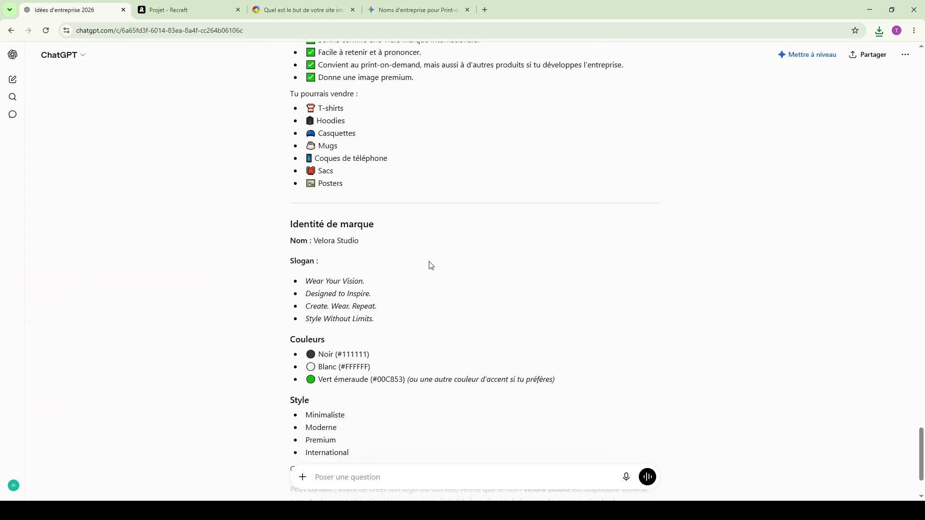
pyautogui.scroll(20, 424, 264)
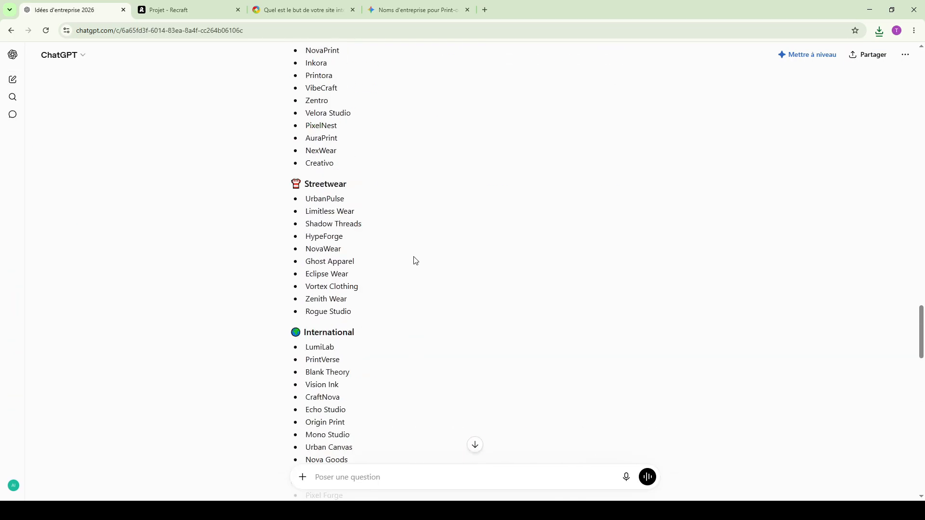
pyautogui.scroll(10, 414, 257)
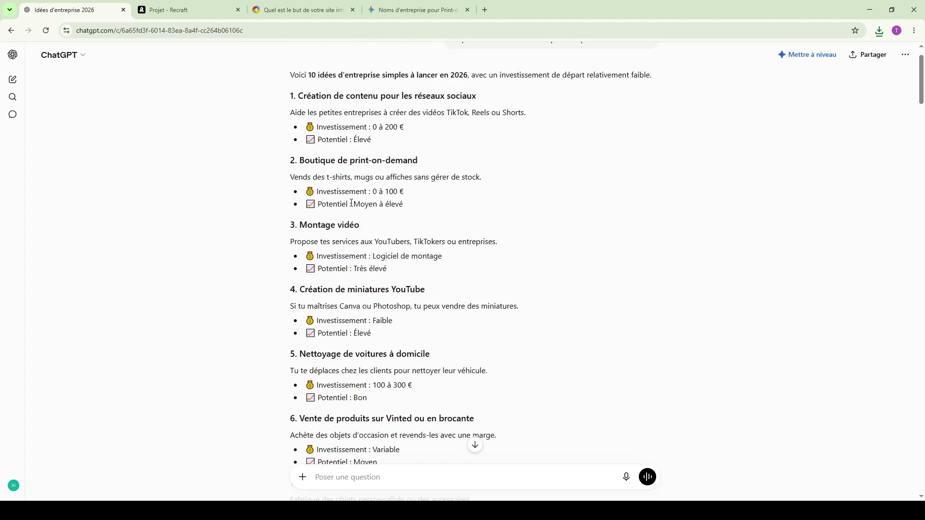
pyautogui.click(414, 9)
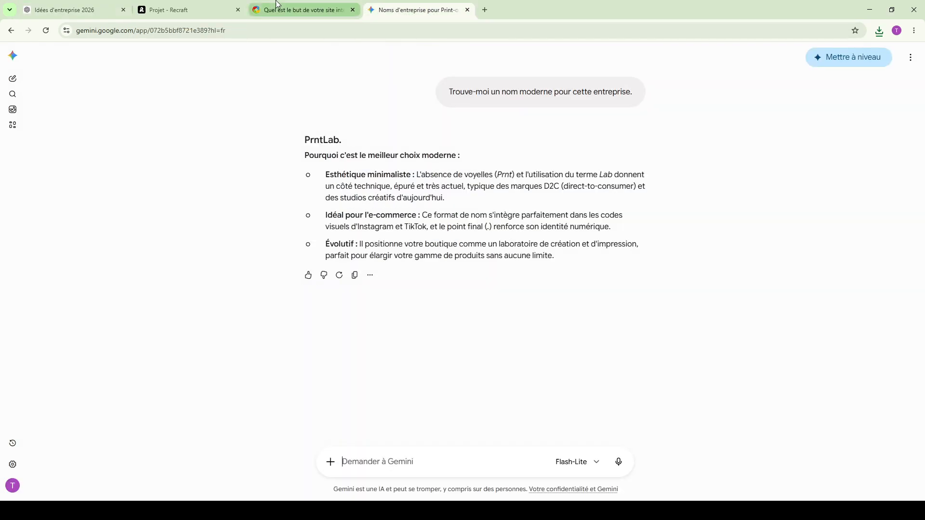
pyautogui.click(303, 10)
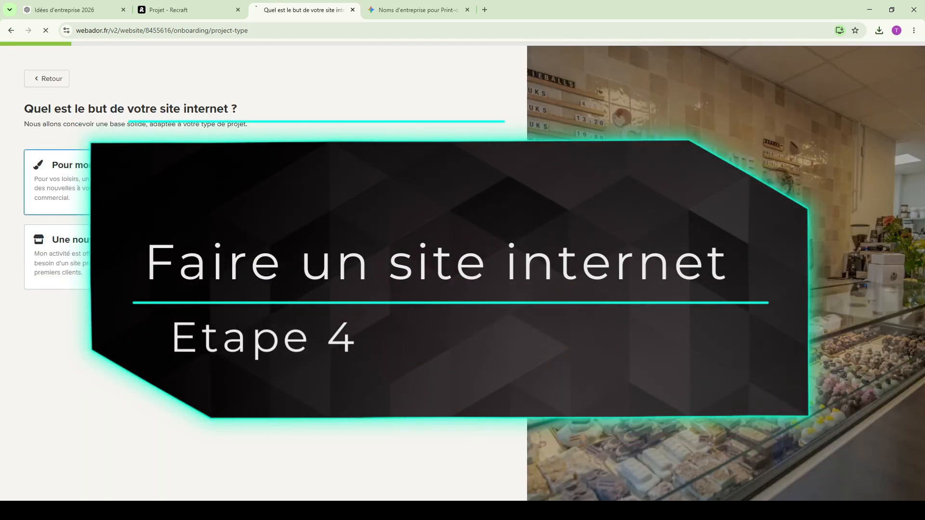
# - Select the print-on-demand description sentence in ChatGPT, and choose "Attirer des clients" and "Vendre des produits en ligne" as the website goals in Webador
pyautogui.click(93, 16)
pyautogui.scroll(1, 316, 269)
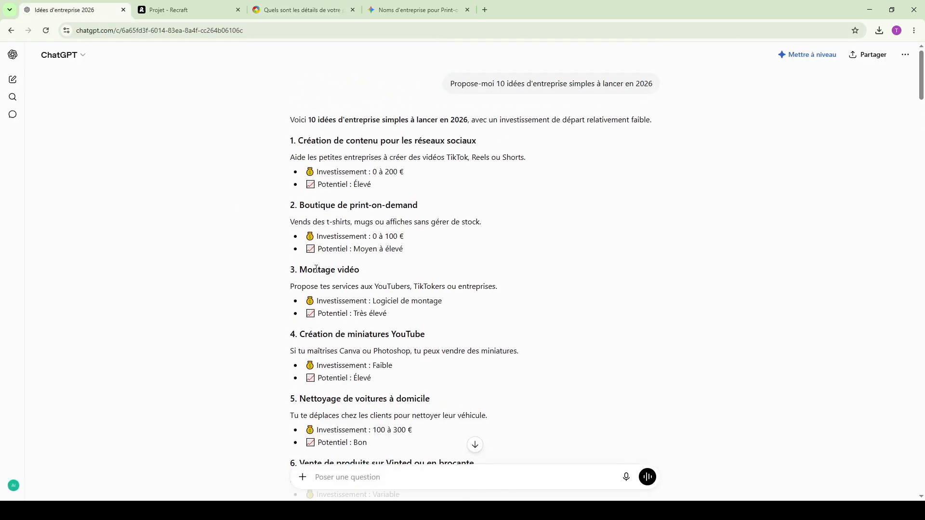
pyautogui.scroll(-5, 316, 269)
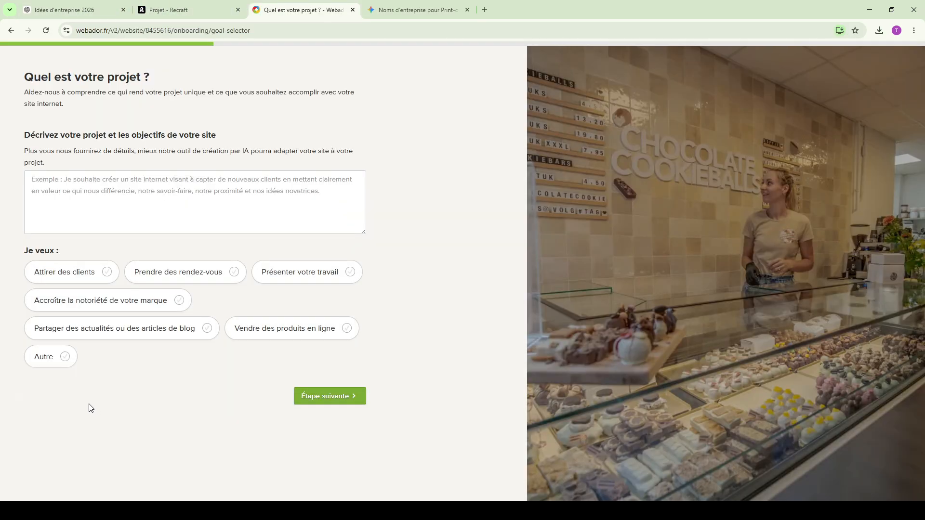
pyautogui.click(98, 271)
pyautogui.click(347, 329)
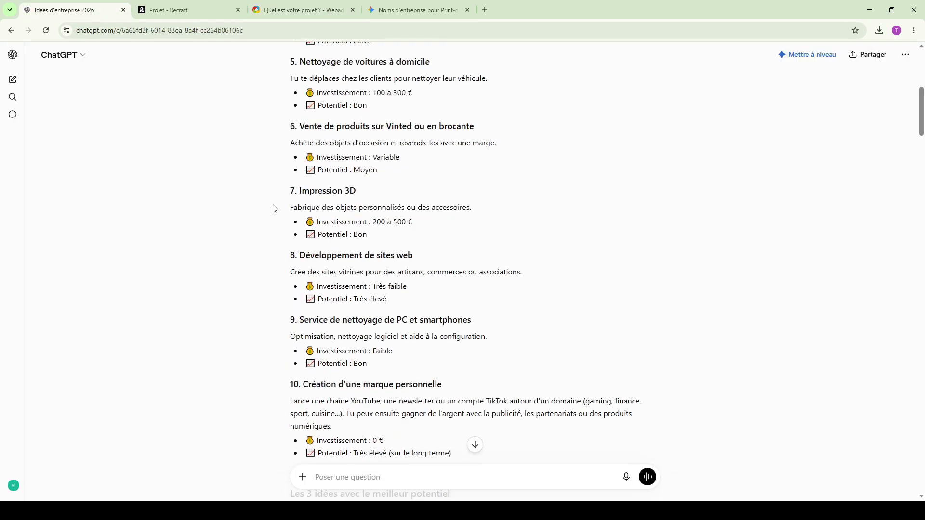
# - Look up the Velora Studio brand identity in ChatGPT, select its three Couleurs entries, and continue past the Webador project page
pyautogui.scroll(-10, 425, 189)
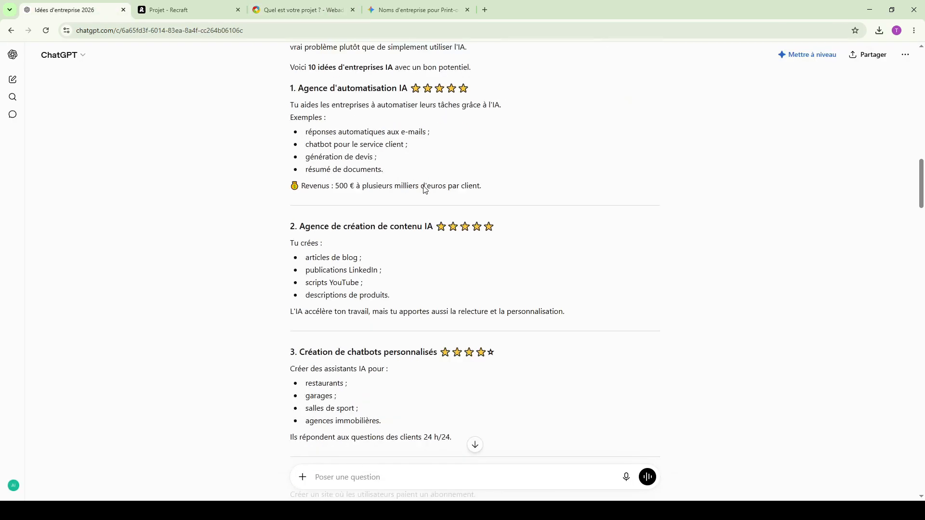
pyautogui.scroll(-20, 424, 186)
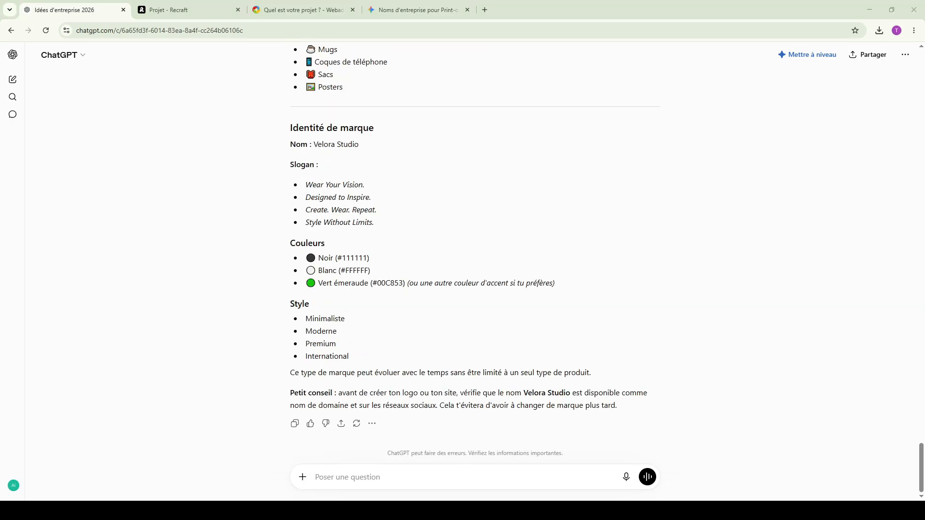
pyautogui.hotkey('ctrl', 'Tab')
pyautogui.click(310, 5)
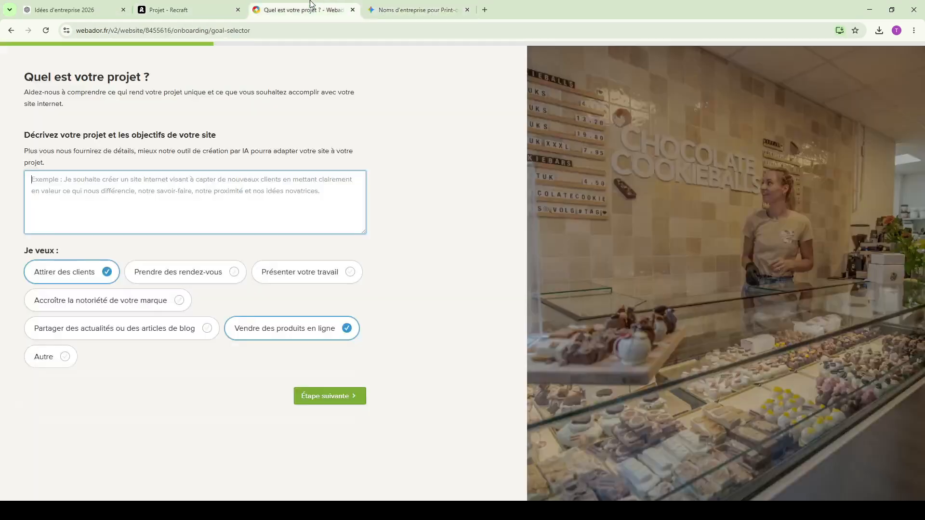
pyautogui.hotkey('alt', 'Tab')
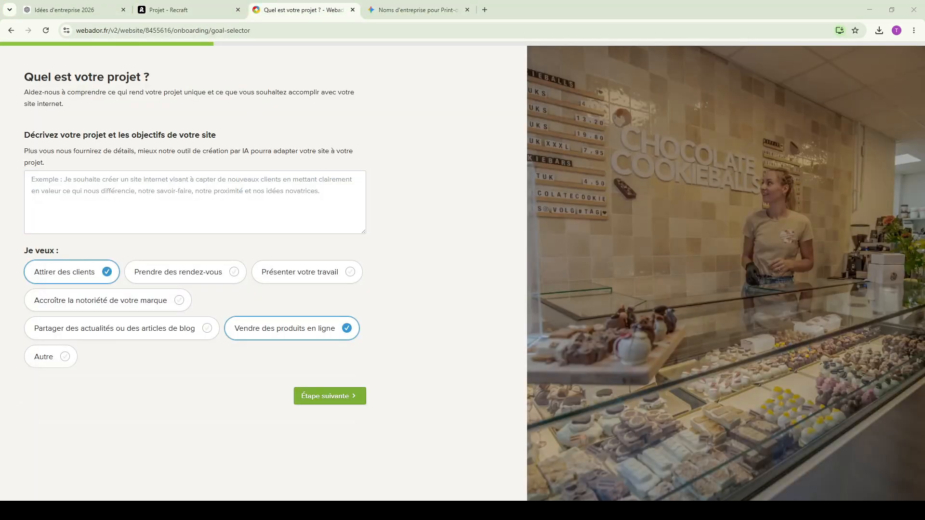
pyautogui.scroll(16, 361, 409)
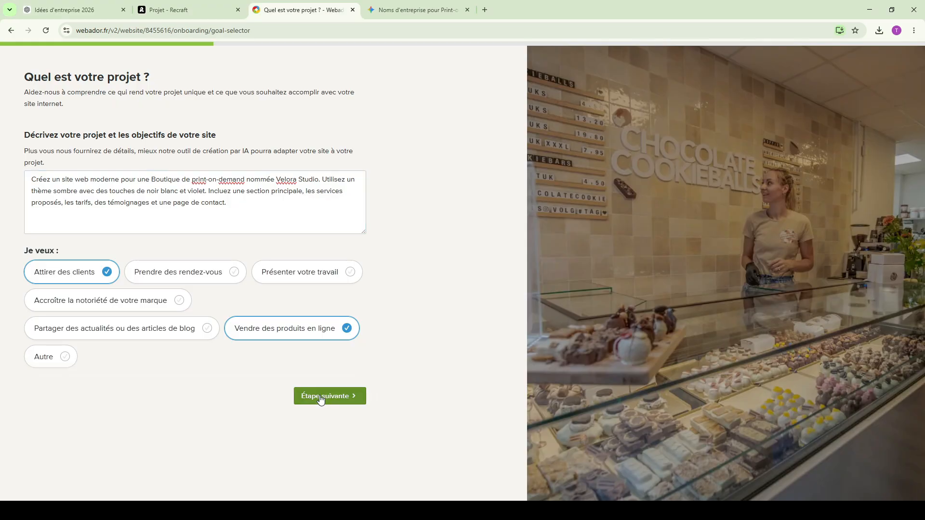
pyautogui.click(321, 399)
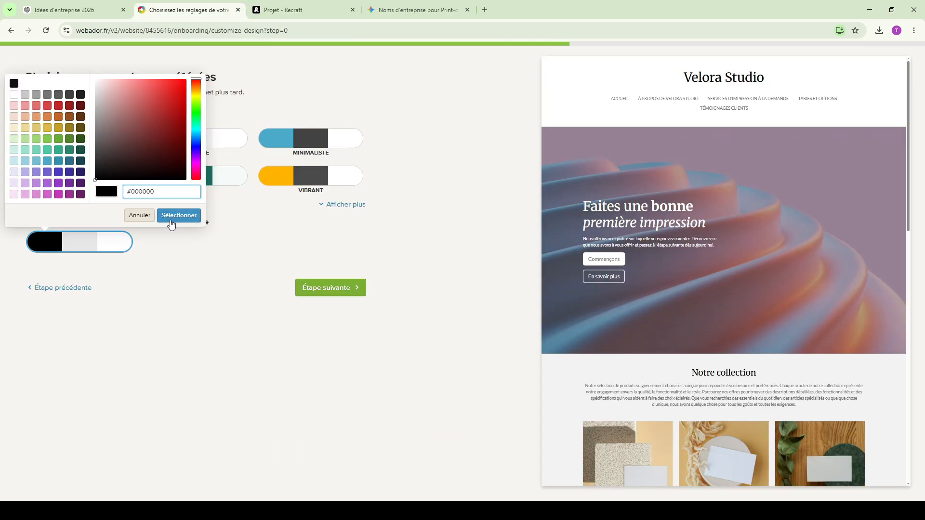
# - Show all colour palettes, compare Frais with the black custom accent, and apply the Naturel palette to the website
pyautogui.click(171, 216)
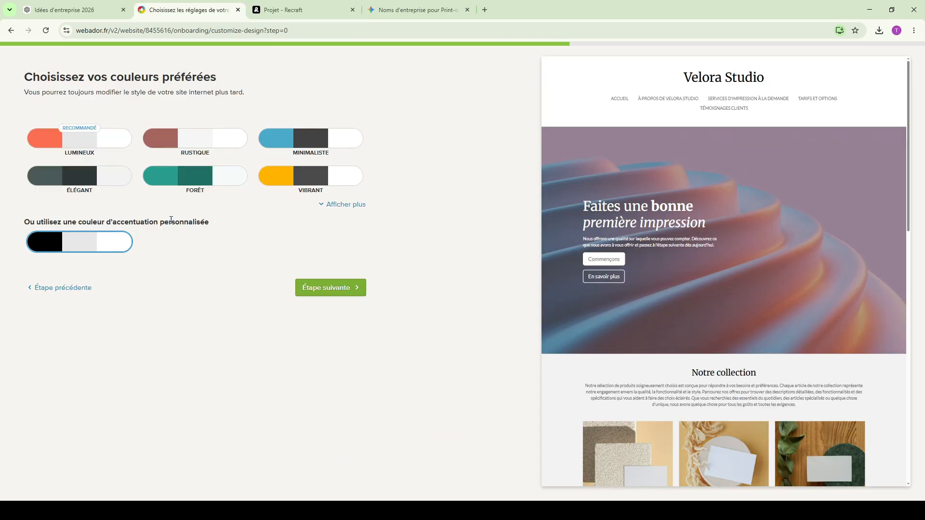
pyautogui.click(334, 205)
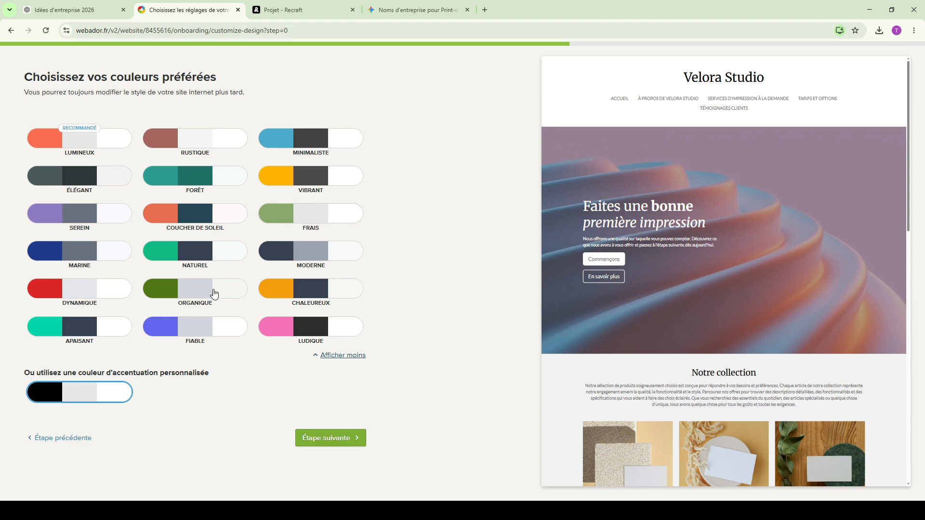
pyautogui.click(306, 220)
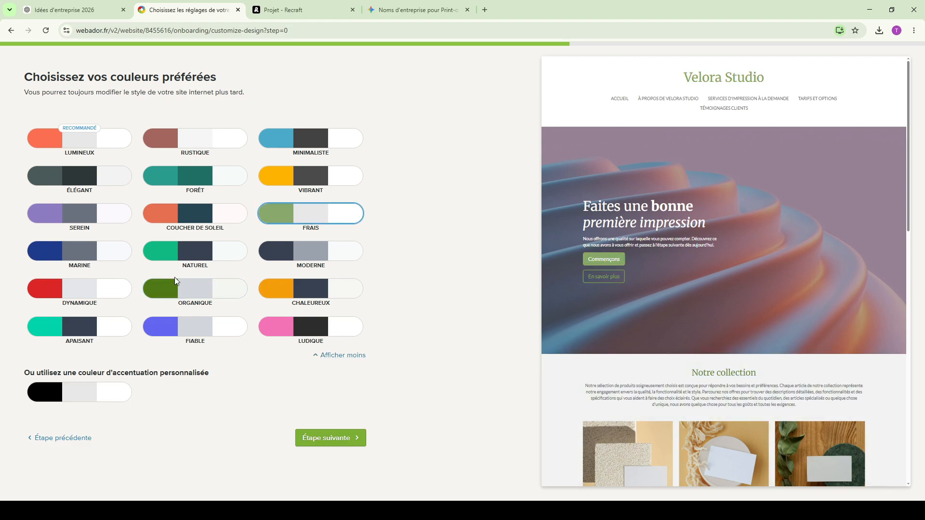
pyautogui.click(56, 396)
pyautogui.click(221, 408)
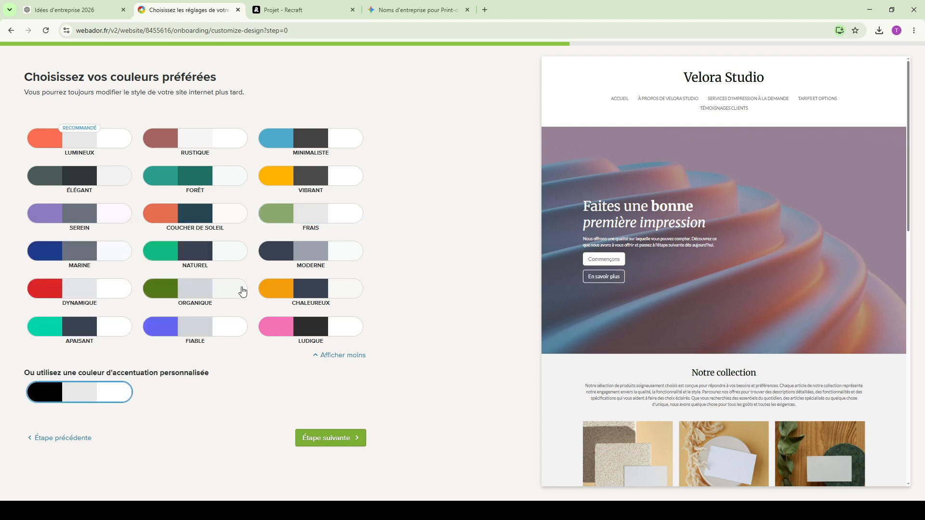
pyautogui.click(195, 255)
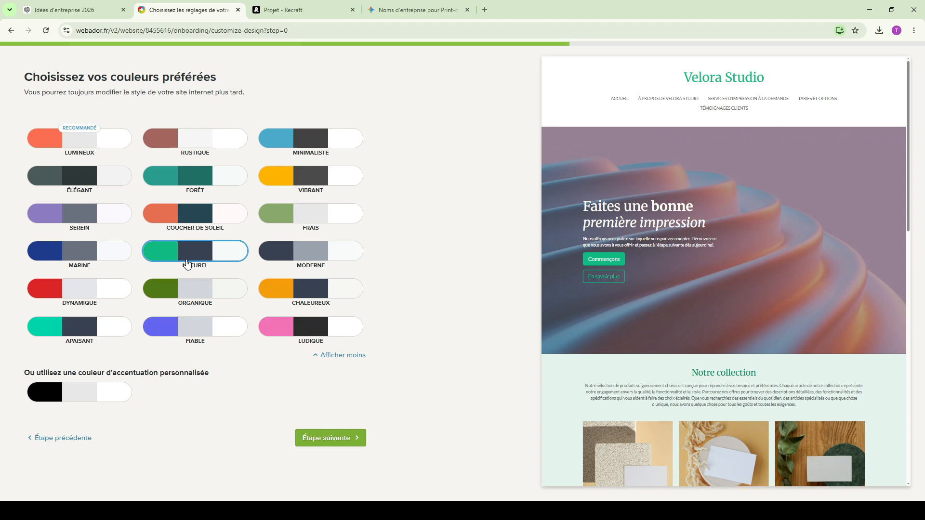
pyautogui.click(339, 438)
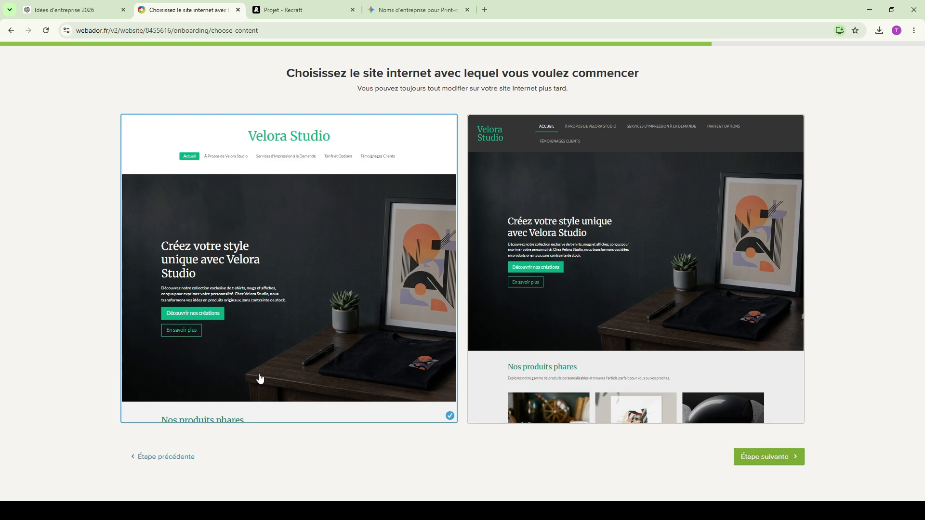
# - Keep the website version with the white centred header, import the green V logo as the site's own logo, and finish the setup
pyautogui.click(785, 458)
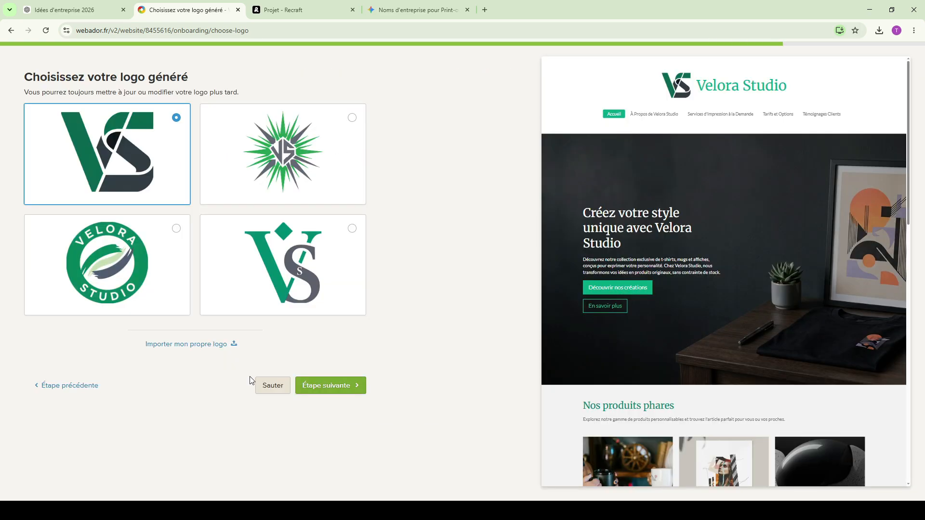
pyautogui.click(190, 344)
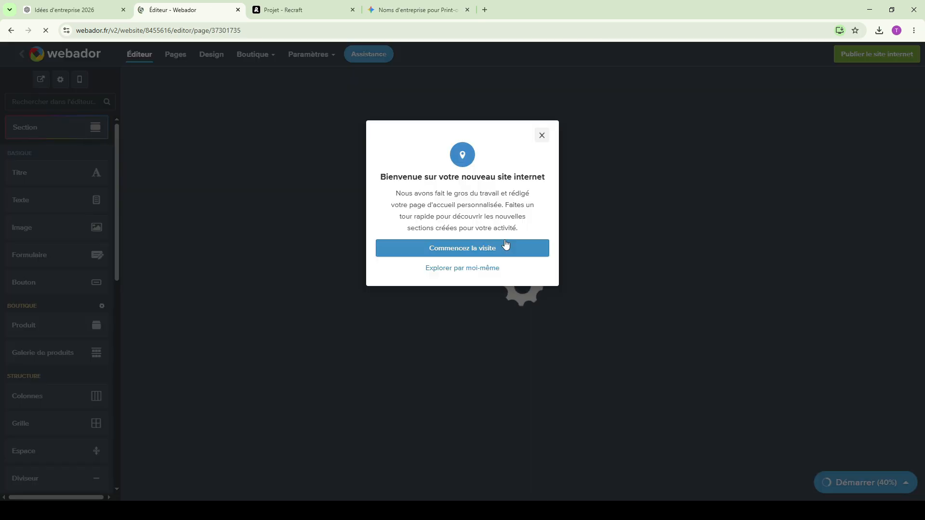
pyautogui.click(505, 247)
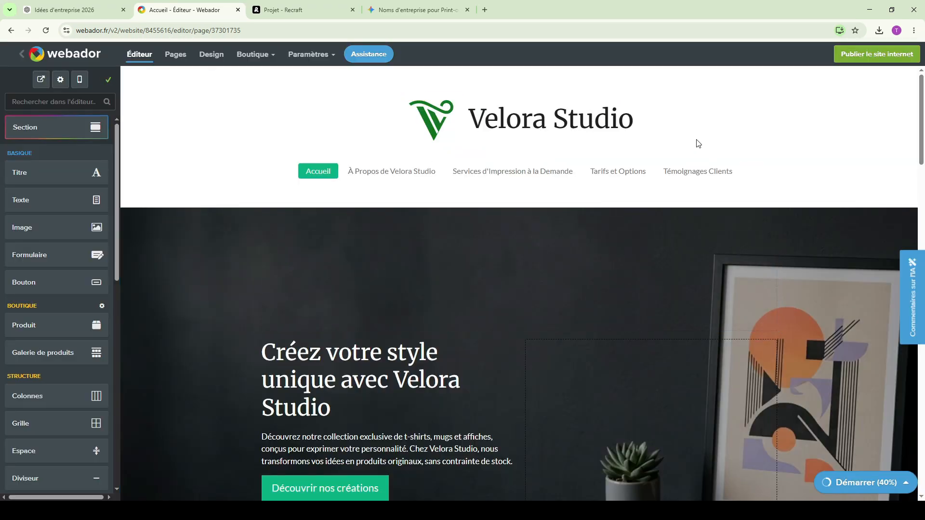
# - Browse the home page and page templates, and start the "À Propos de Velora Studio" page from the Informations template
pyautogui.scroll(-1, 617, 197)
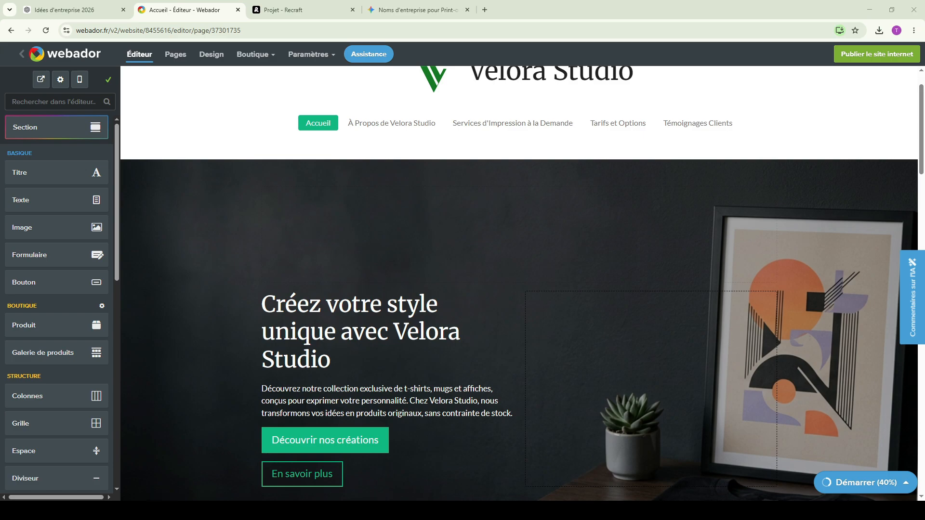
pyautogui.scroll(9, 360, 278)
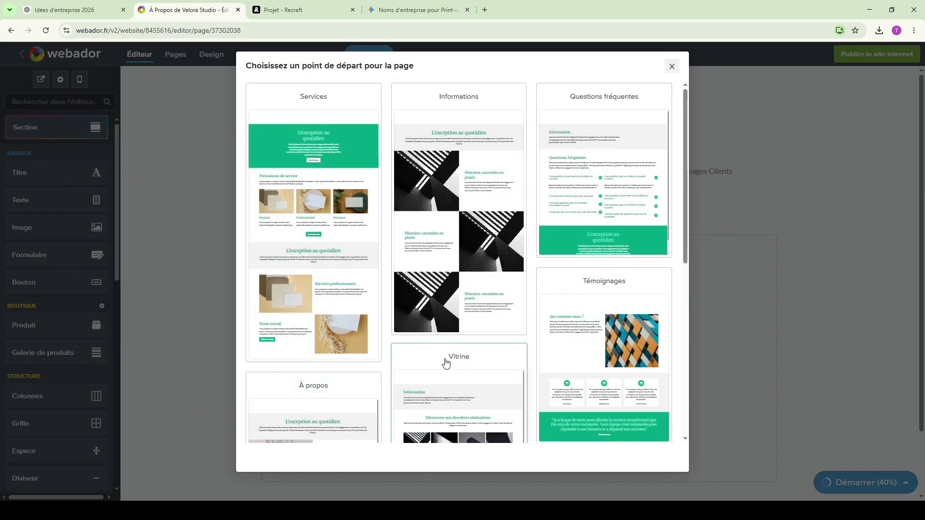
pyautogui.scroll(-10, 433, 337)
pyautogui.scroll(5, 400, 338)
pyautogui.scroll(2, 392, 355)
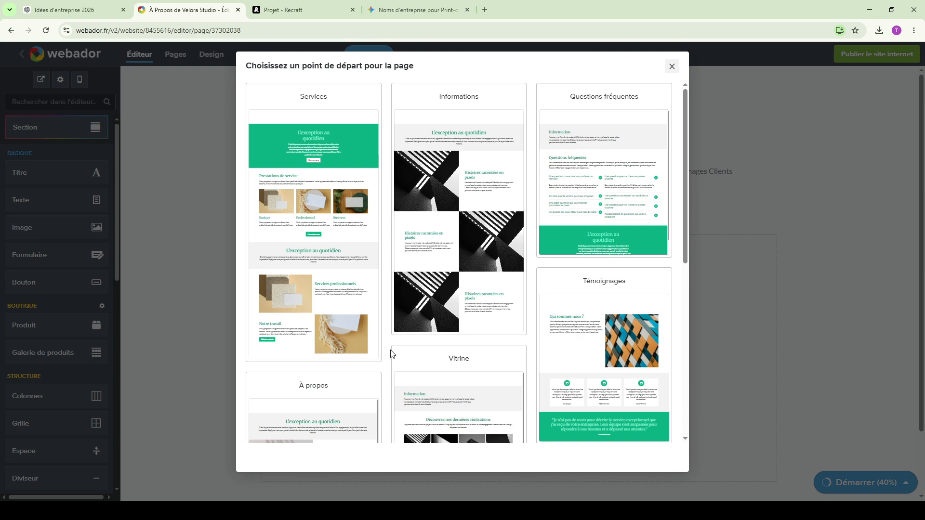
pyautogui.click(454, 223)
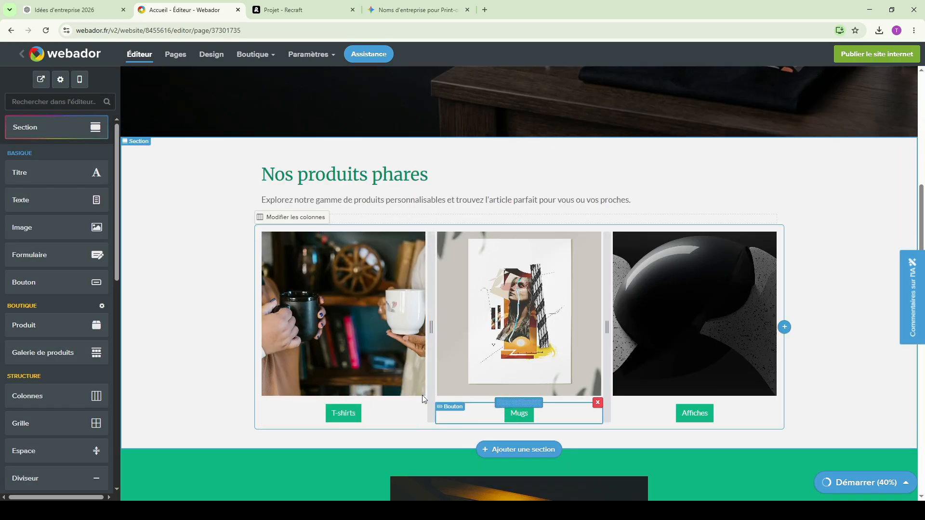
# - Fit more of the "À Propos de Velora Studio" page in view and add a screenshot of it to the Gemini prompt
pyautogui.scroll(-12, 737, 384)
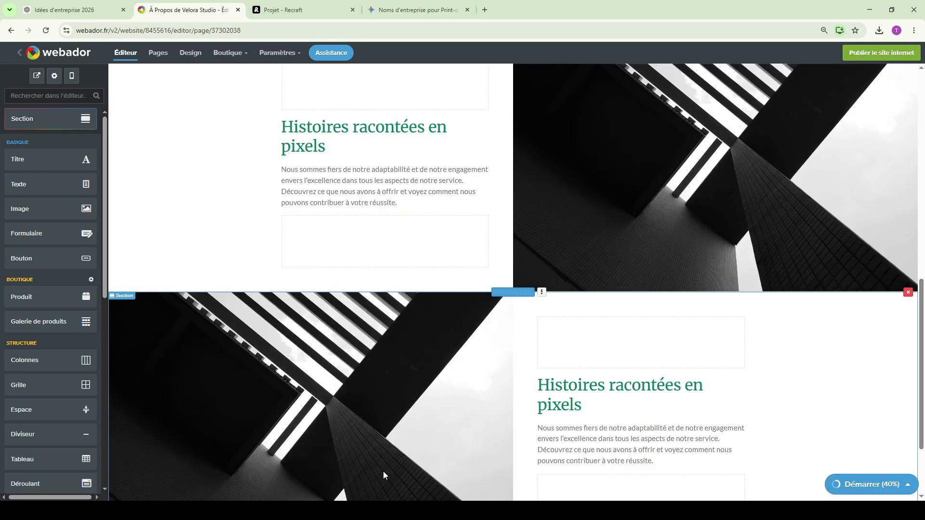
pyautogui.scroll(10, 383, 476)
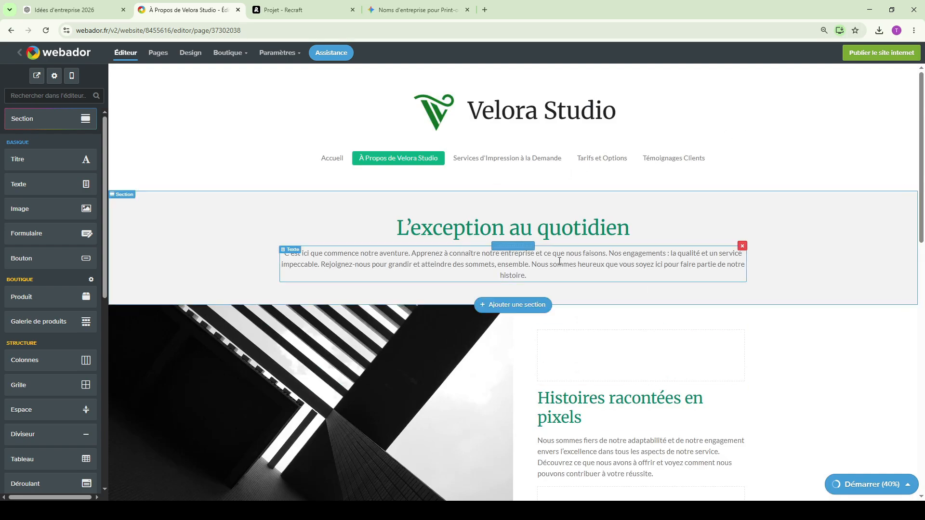
pyautogui.hotkey('ctrl', '-')
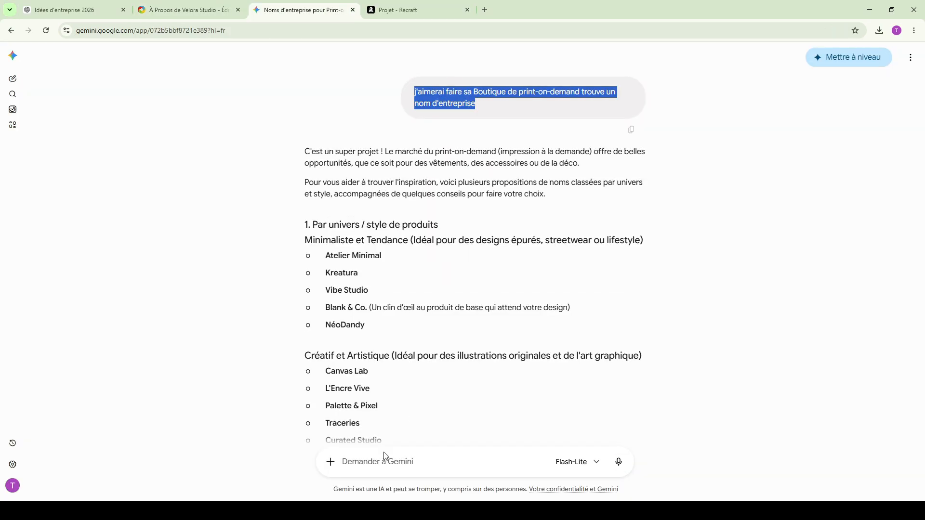
pyautogui.click(386, 456)
pyautogui.write("Ma Boutique de print-on-demand s'appelle est rempli ce a propos en changant")
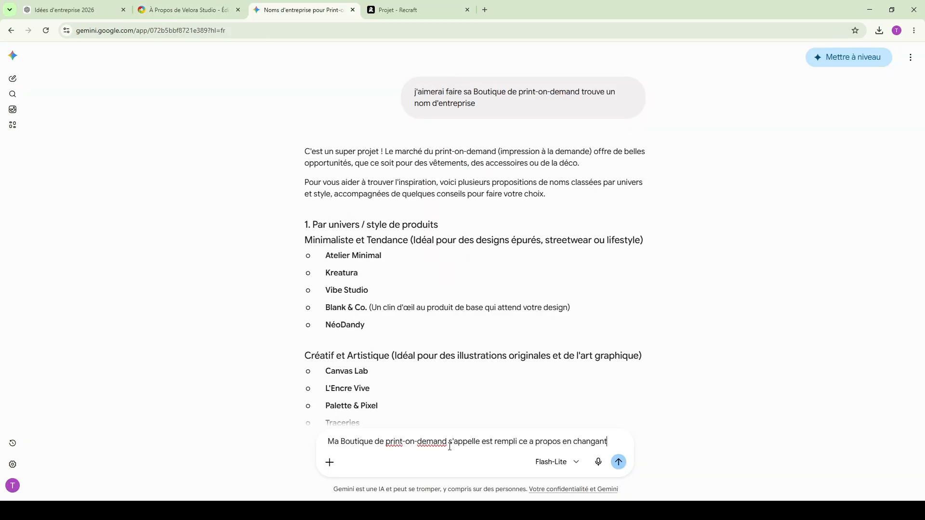
# - Submit the Gemini prompt "Ma Boutique de print-on-demand s'appelle est rempli ce a propos en changant le strucs" with the page screenshot
pyautogui.write('le s')
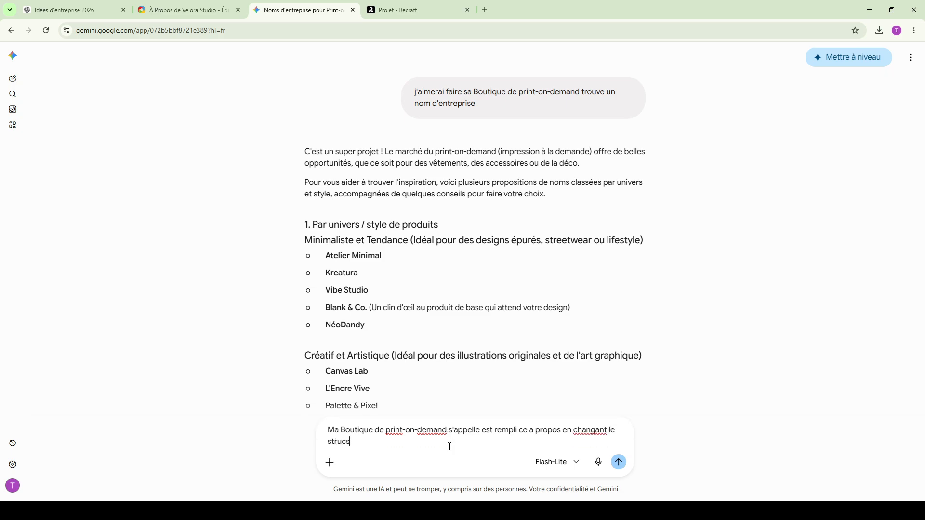
pyautogui.write('trucs')
pyautogui.scroll(-20, 450, 446)
pyautogui.press('Return')
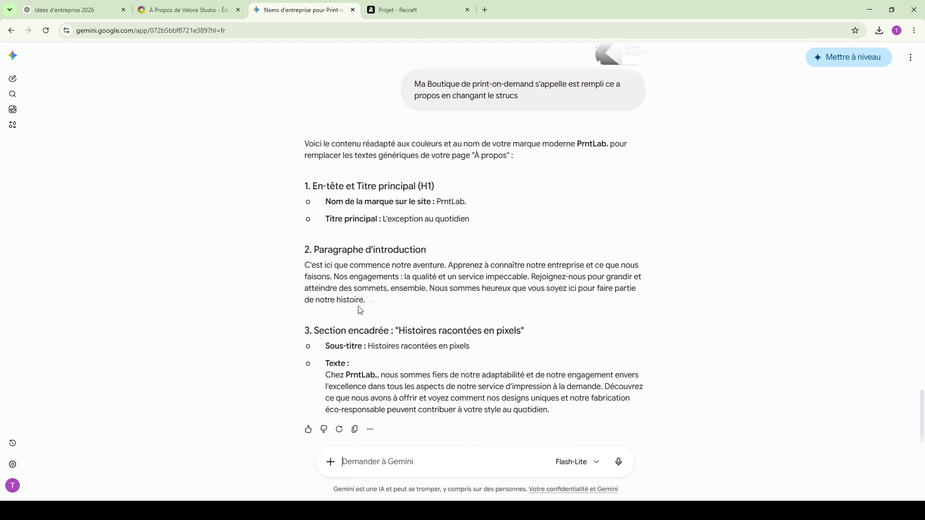
# - Replace the paragraph under "Histoires racontées en pixels" with Gemini's text, changing the brand name in it to Velora Studio
pyautogui.moveTo(517, 237); pyautogui.dragTo(306, 196)
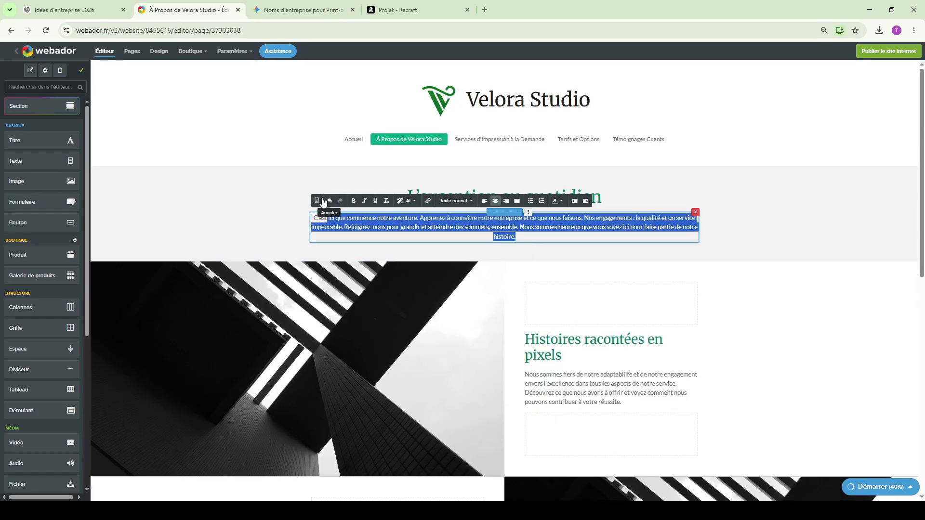
pyautogui.write("C'est ici que commence notre aventure. Apprenez à connaître notre entreprise et ce que nous faisons. Nos engagements : la qualité et un service impeccable. Rejoignez-nous pour grandir et atteindre des sommets, ensemble. Nous sommes heureux que vous soyez ici pour faire partie de notre histoire.")
pyautogui.click(286, 8)
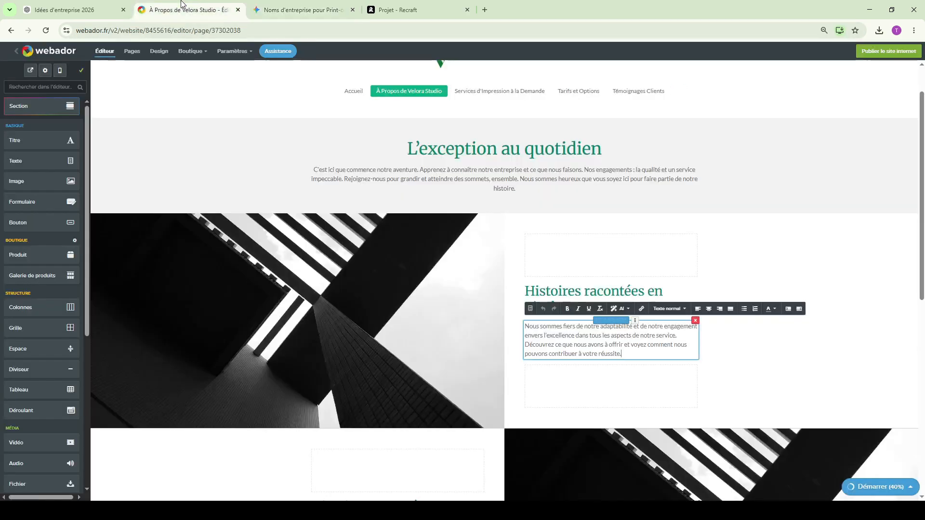
pyautogui.write('Studio., n')
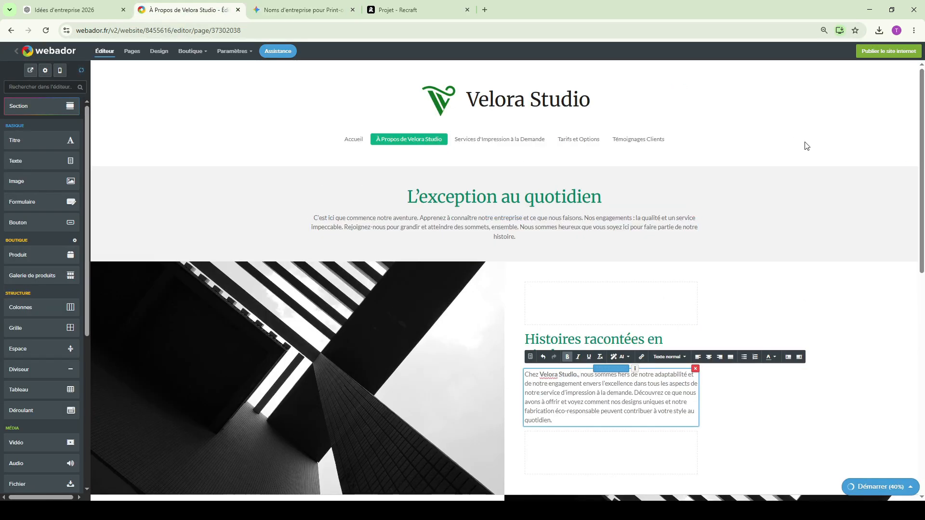
pyautogui.click(836, 290)
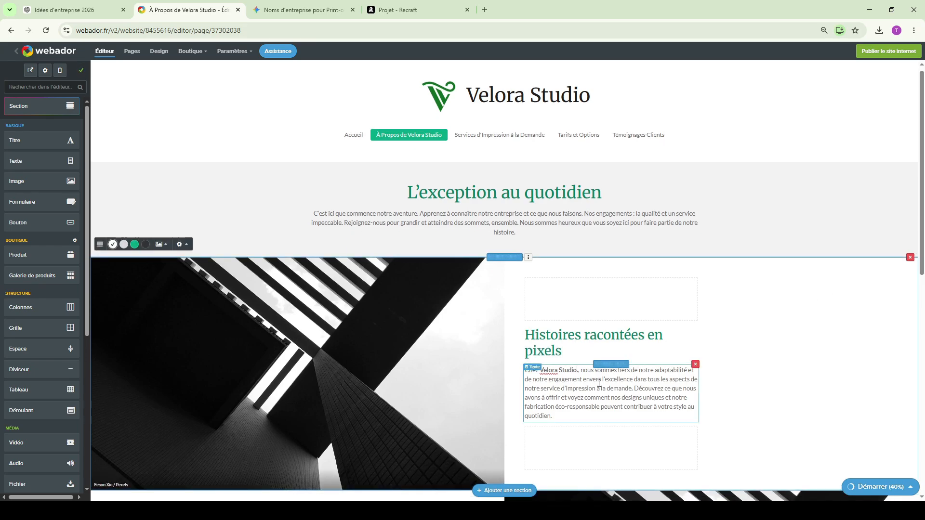
# - Replace the paragraph of the second "Histoires racontées en pixels" section with Gemini's text for the "Deuxième bloc d'histoire"
pyautogui.scroll(-4, 599, 383)
pyautogui.hotkey('ctrl', 'Tab')
pyautogui.moveTo(489, 292); pyautogui.dragTo(311, 257)
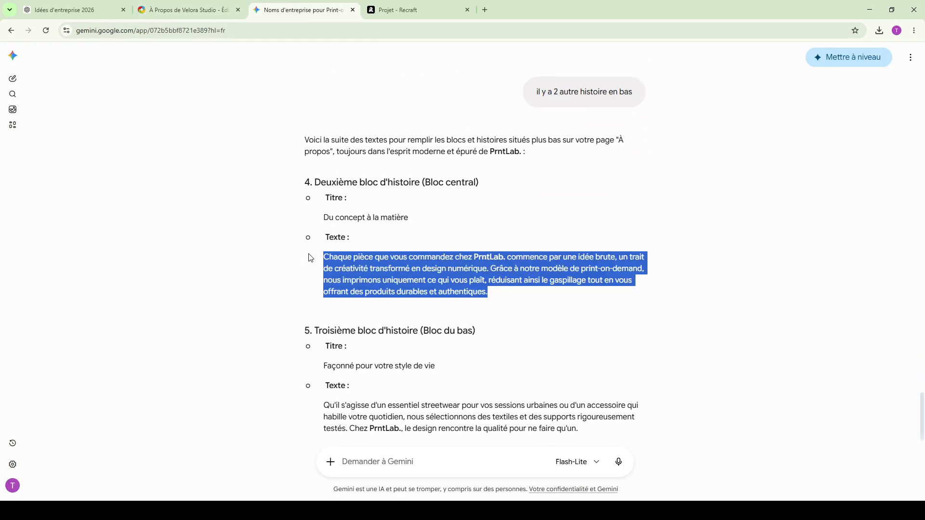
pyautogui.click(209, 7)
pyautogui.scroll(-3, 413, 285)
pyautogui.click(354, 225)
pyautogui.hotkey('ctrl', 'a')
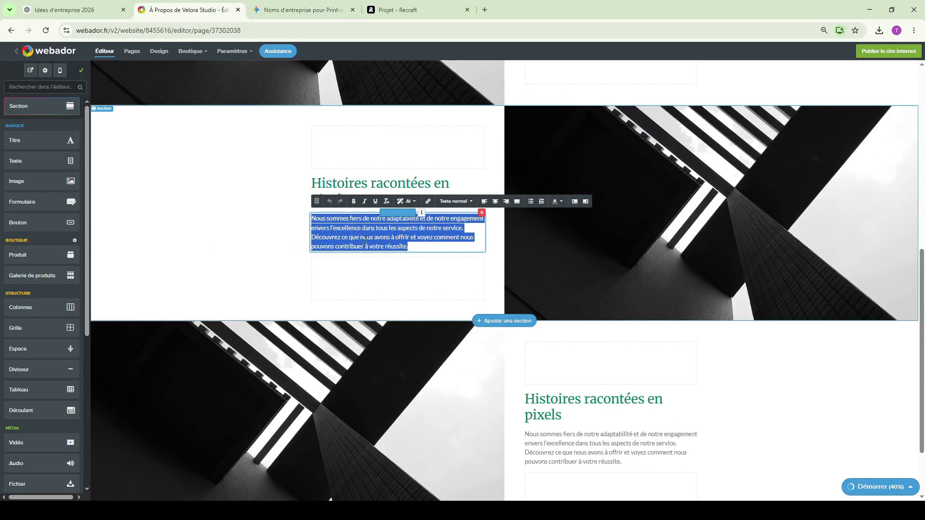
pyautogui.hotkey('ctrl', 'v')
# - Change the brand name in the second story's paragraph to Velora Studio and capitalise the word "Commence" that follows it
pyautogui.doubleClick(421, 218)
pyautogui.scroll(2, 418, 225)
pyautogui.write('Ve')
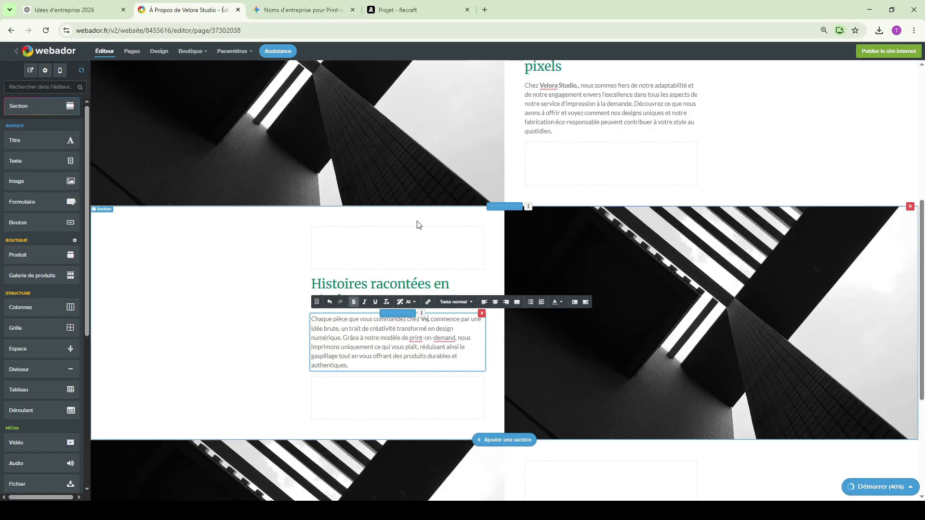
pyautogui.write('lora Studio.')
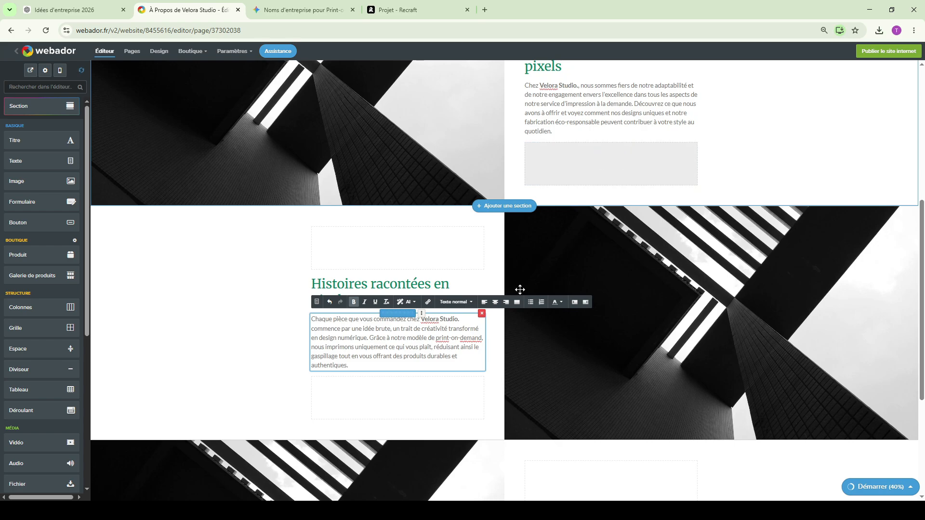
pyautogui.click(744, 400)
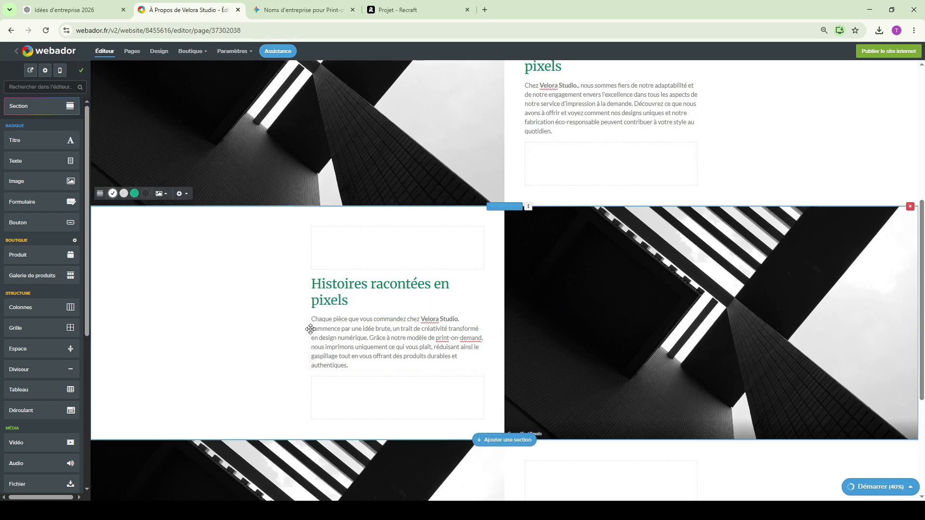
pyautogui.click(315, 329)
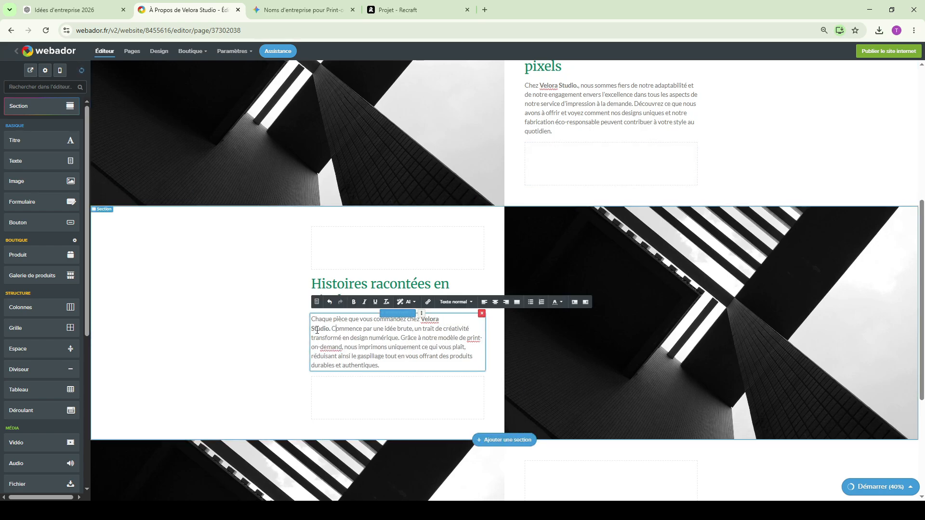
# - Replace the second story's heading with Gemini's title "Du concept à la matière"
pyautogui.hotkey('ctrl', 'Tab')
pyautogui.moveTo(413, 191); pyautogui.dragTo(324, 191)
pyautogui.hotkey('ctrl', 'c')
pyautogui.hotkey('ctrl', 'shift', 'Tab')
pyautogui.scroll(-2, 384, 156)
pyautogui.click(378, 188)
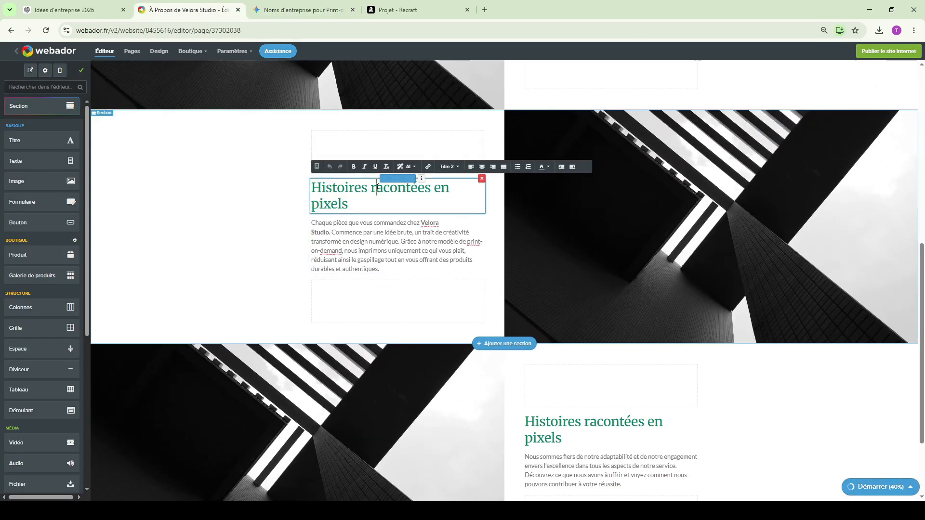
pyautogui.hotkey('ctrl', 'a')
pyautogui.hotkey('ctrl', 'v')
# - Replace the third story's heading with Gemini's title "Façonné pour votre style de vie"
pyautogui.hotkey('ctrl', 'Tab')
pyautogui.tripleClick(378, 333)
pyautogui.hotkey('ctrl', 'c')
pyautogui.click(202, 10)
pyautogui.scroll(-2, 488, 259)
pyautogui.tripleClick(588, 315)
pyautogui.hotkey('ctrl', 'v')
# - Replace the third story's paragraph with Gemini's text, changing the brand name in it to Velora Studio
pyautogui.click(294, 10)
pyautogui.tripleClick(368, 375)
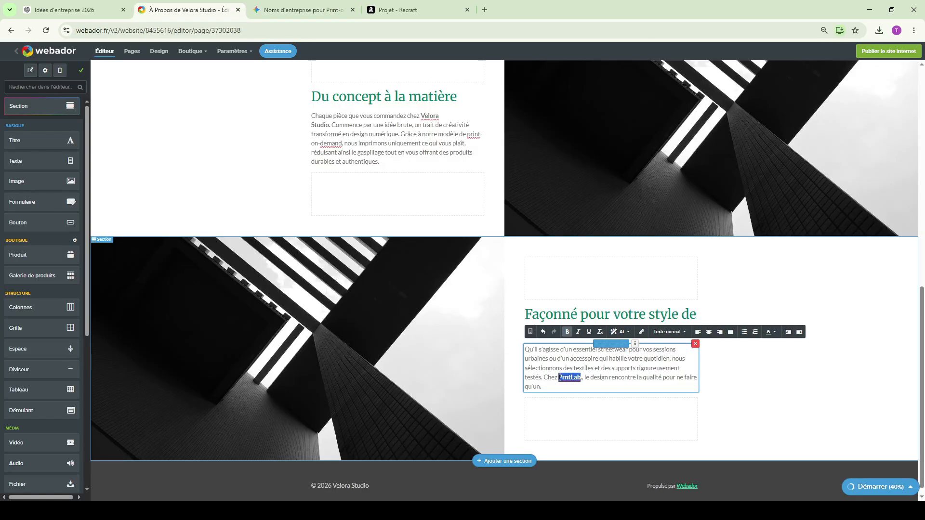
pyautogui.write('Velora')
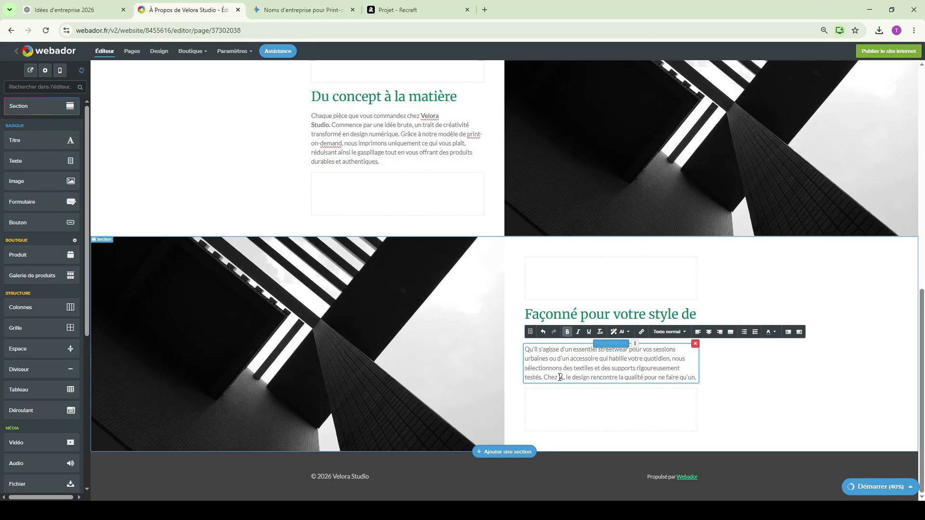
pyautogui.write(' S.')
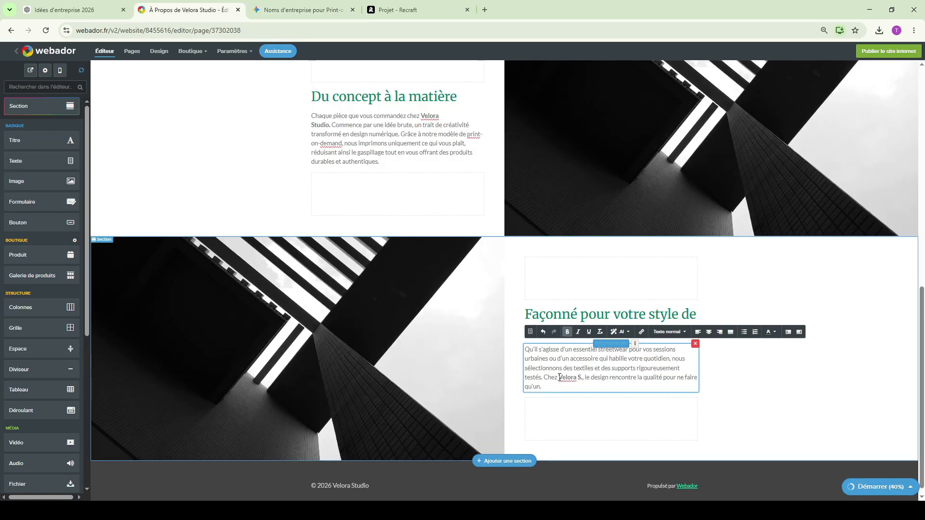
pyautogui.write('tudio')
pyautogui.click(838, 404)
# - Open the "Services d'Impression à la Demande" page and start it from a template with a "Prestations de service" section
pyautogui.scroll(10, 839, 403)
pyautogui.click(467, 141)
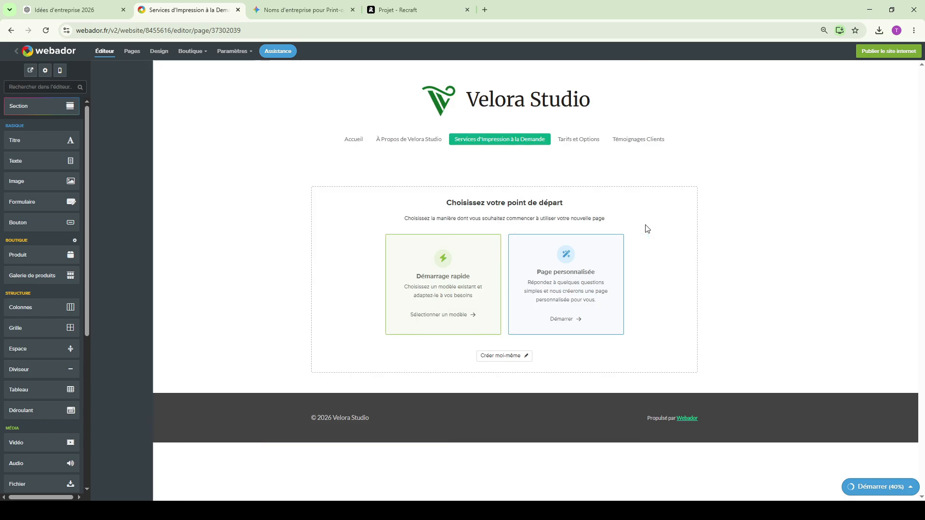
pyautogui.scroll(-11, 551, 243)
pyautogui.scroll(10, 635, 309)
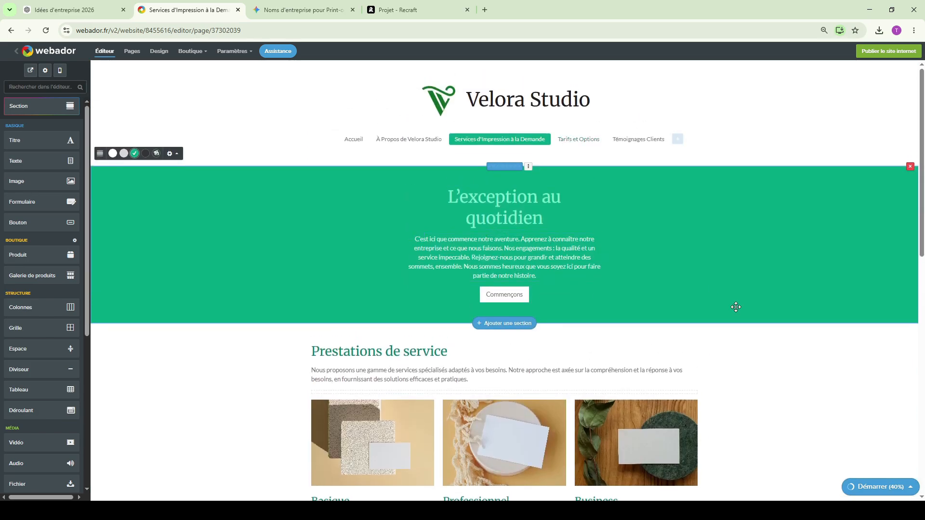
# - Fit the whole "Services d'Impression à la Demande" page in view for a screenshot, then restore a readable page size
pyautogui.hotkey('ctrl', '-')
pyautogui.hotkey('ctrl', '-')
pyautogui.hotkey('ctrl', '-')
pyautogui.hotkey('ctrl', '-')
pyautogui.hotkey('ctrl', '-')
pyautogui.hotkey('ctrl', '-')
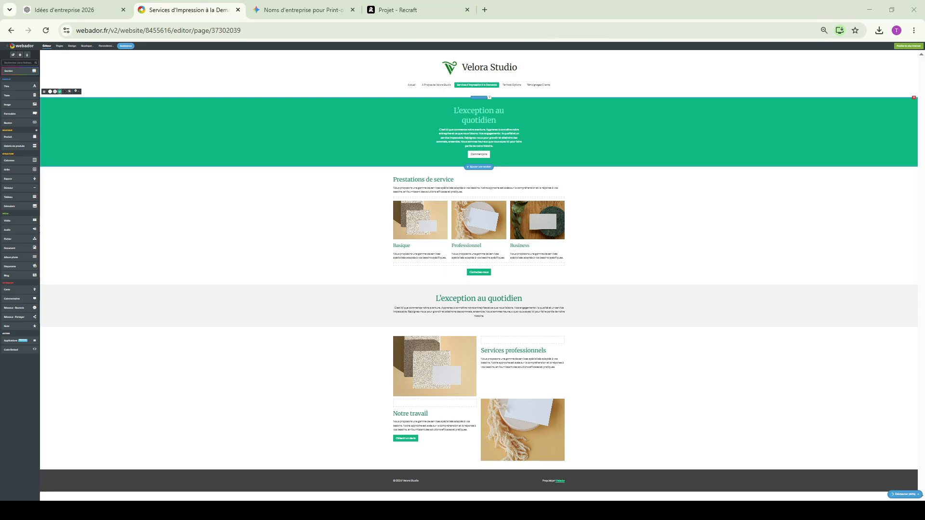
pyautogui.hotkey('ctrl', '0')
pyautogui.hotkey('ctrl', '+')
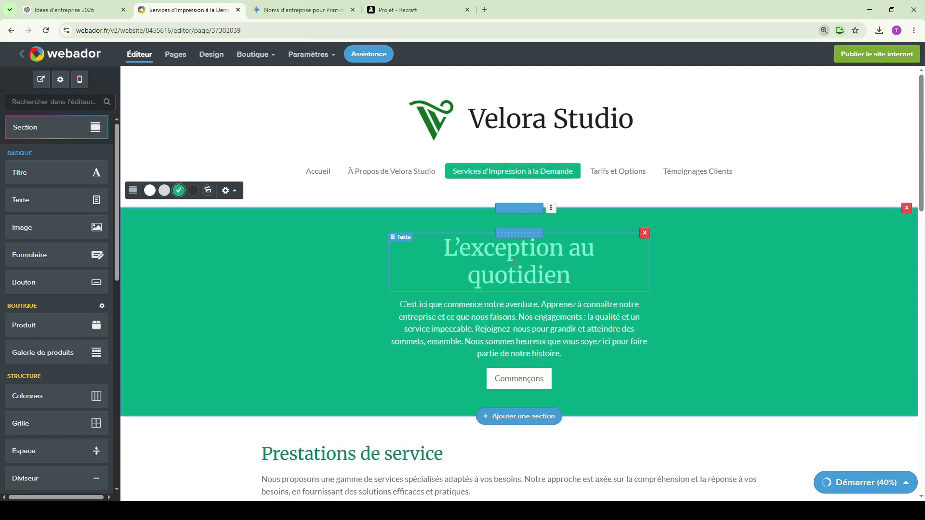
# - Submit the Gemini prompt "maintenant service impression à la demande de Velora Studio faut changer" with the services page screenshot
pyautogui.click(296, 10)
pyautogui.scroll(20, 495, 215)
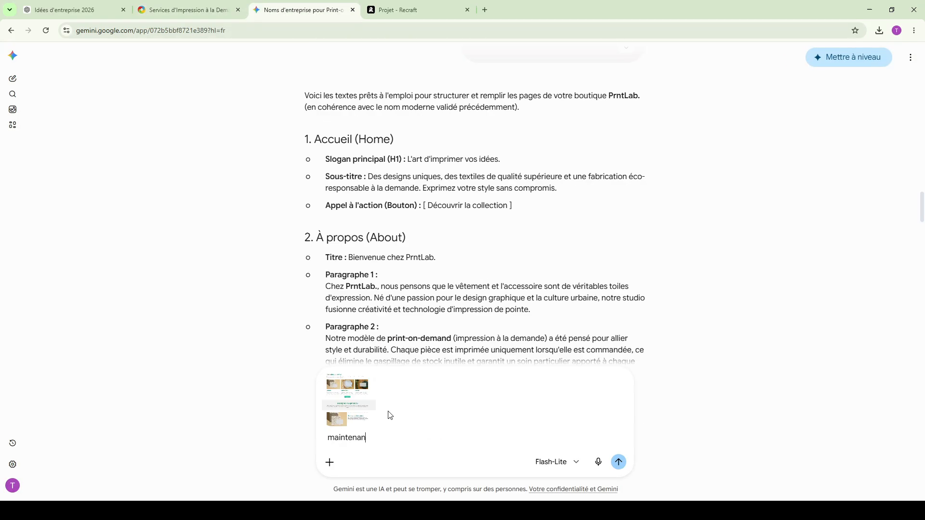
pyautogui.write('t service impression à la deman')
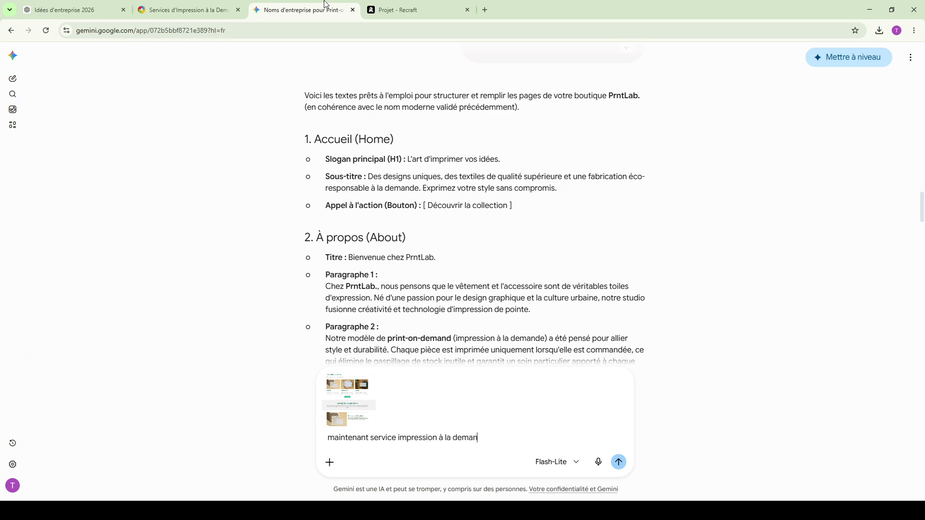
pyautogui.write('Velora Studio faut change')
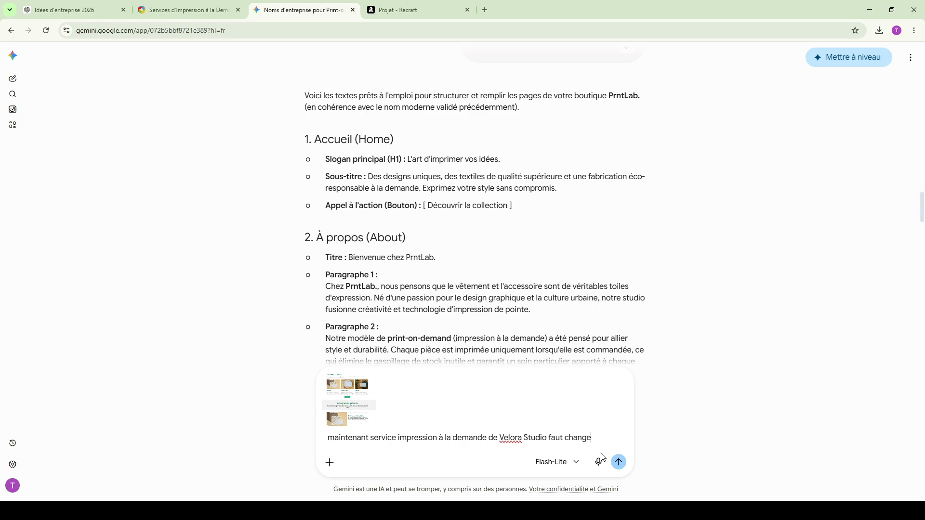
pyautogui.write('r')
pyautogui.press('Return')
pyautogui.click(188, 10)
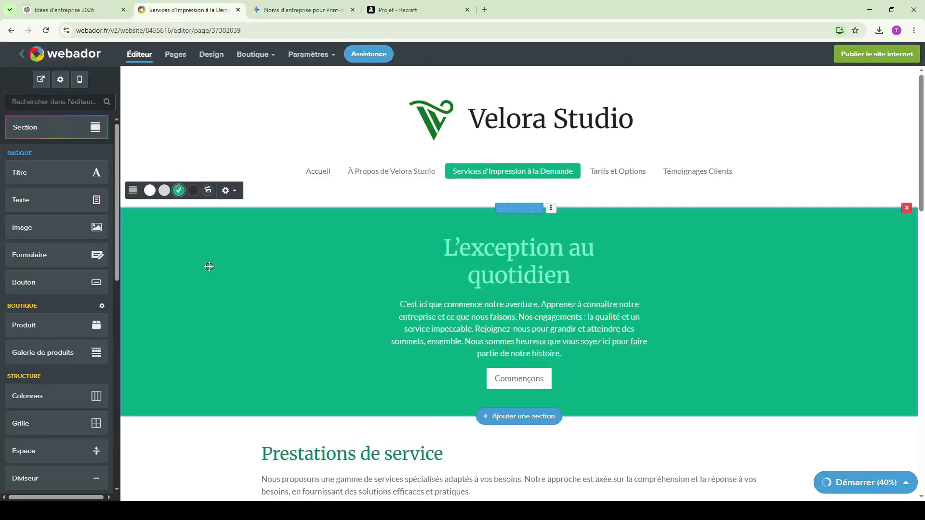
# - Replace the green banner's title with "L'impression sur-mesure, sans compromis" and its paragraph with Gemini's subtitle, naming the brand Velora Studio
pyautogui.click(284, 10)
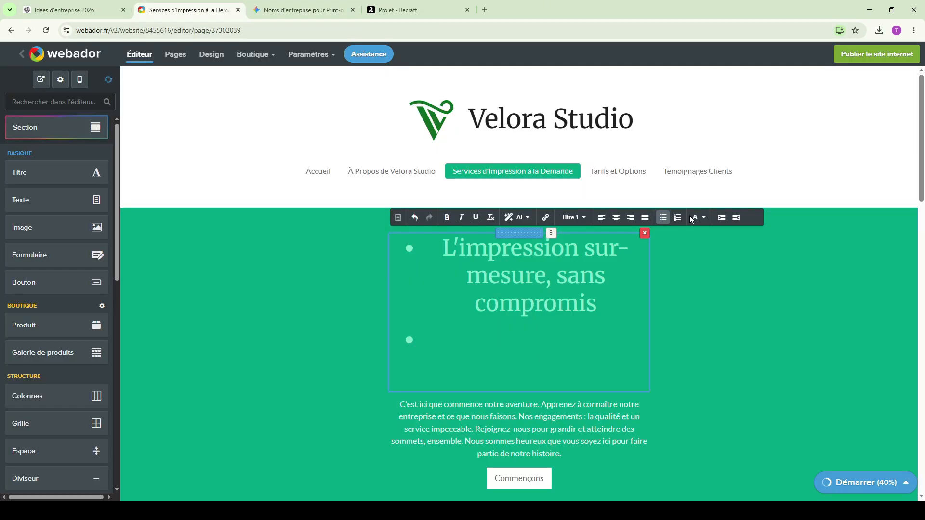
pyautogui.click(663, 218)
pyautogui.click(593, 253)
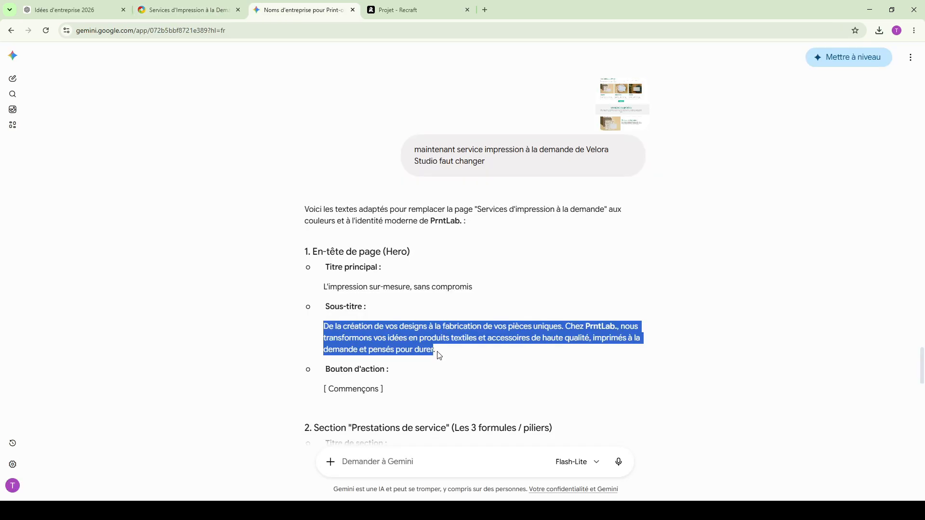
pyautogui.click(434, 352)
pyautogui.moveTo(435, 351); pyautogui.dragTo(312, 331)
pyautogui.click(377, 331)
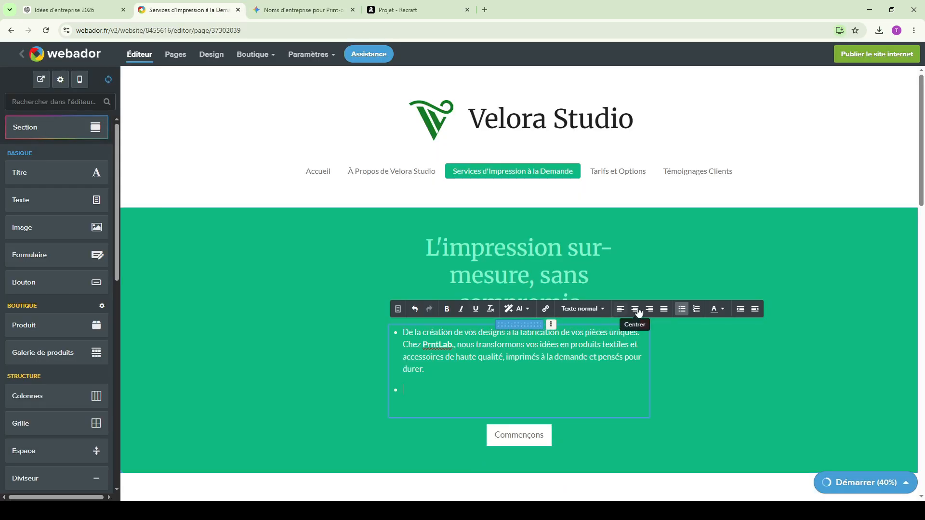
pyautogui.write('Studio.')
# - Replace the "Prestations de service" heading with "Nos piliers d'impression" and its introduction with Gemini's subtitle
pyautogui.scroll(-2, 811, 403)
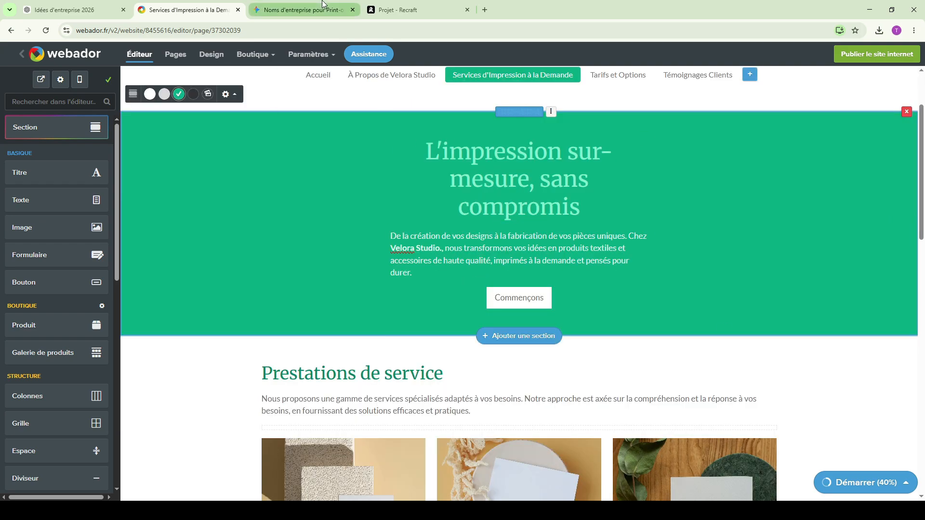
pyautogui.click(303, 10)
pyautogui.tripleClick(367, 319)
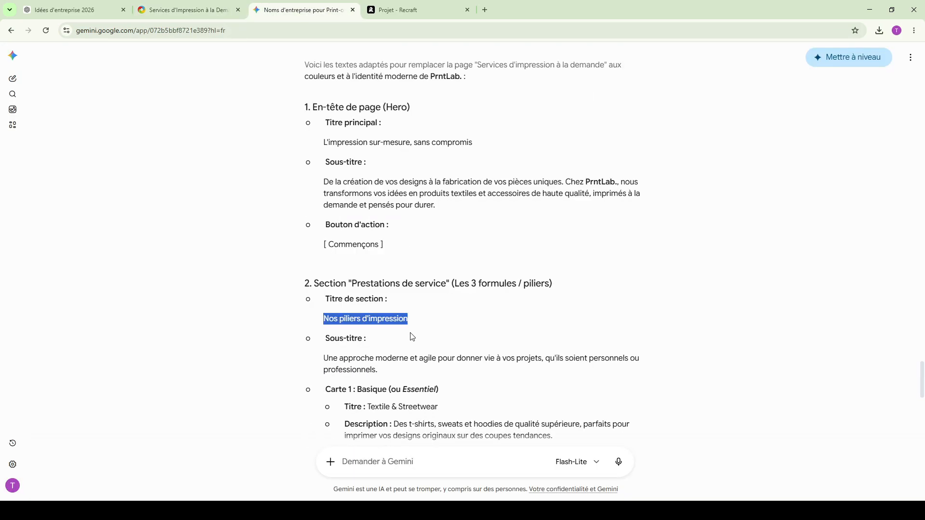
pyautogui.click(183, 7)
pyautogui.tripleClick(409, 228)
pyautogui.hotkey('ctrl', 'v')
pyautogui.click(290, 5)
pyautogui.click(183, 9)
# - Replace the "Basique" card's title with "Textile & Streetwear" and its description with Gemini's text for Carte 1
pyautogui.scroll(-1, 849, 302)
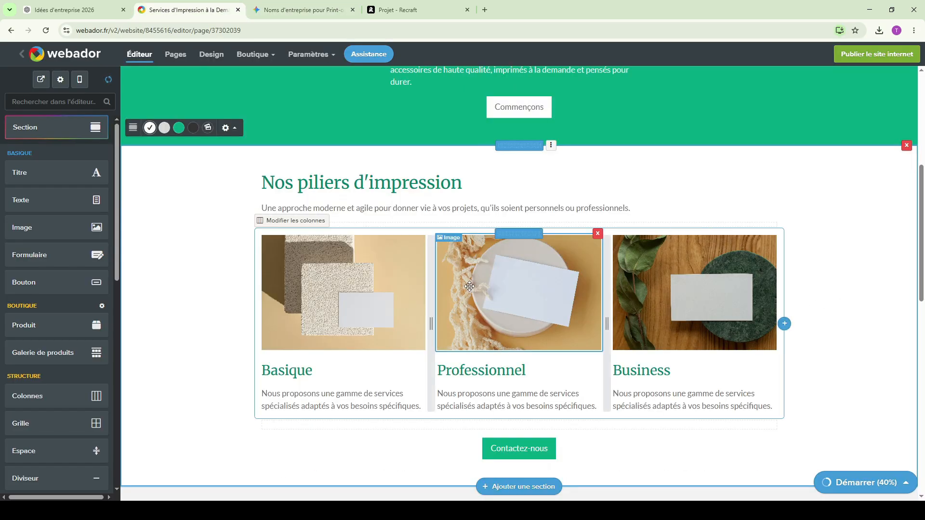
pyautogui.click(303, 9)
pyautogui.moveTo(438, 311); pyautogui.dragTo(430, 308)
pyautogui.moveTo(368, 312); pyautogui.dragTo(439, 314)
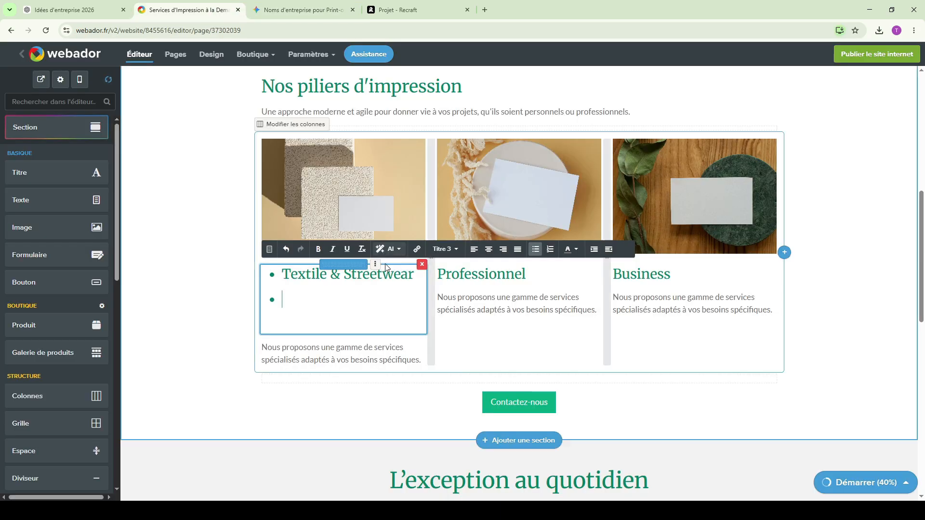
pyautogui.press('BackSpace')
pyautogui.doubleClick(479, 270)
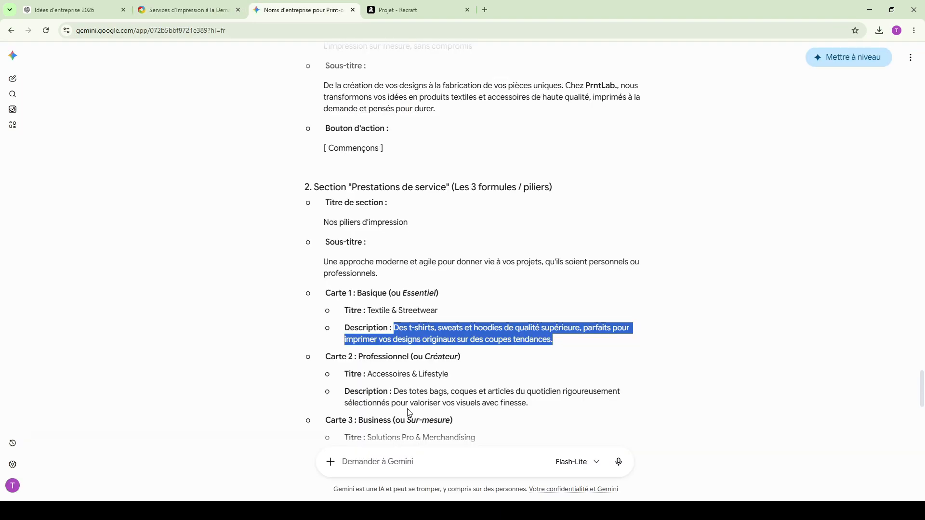
# - Replace the "Professionnel" card's title with "Accessoires & Lifestyle" and its description with Gemini's text for Carte 2
pyautogui.tripleClick(439, 374)
pyautogui.click(461, 377)
pyautogui.moveTo(446, 377); pyautogui.dragTo(428, 377)
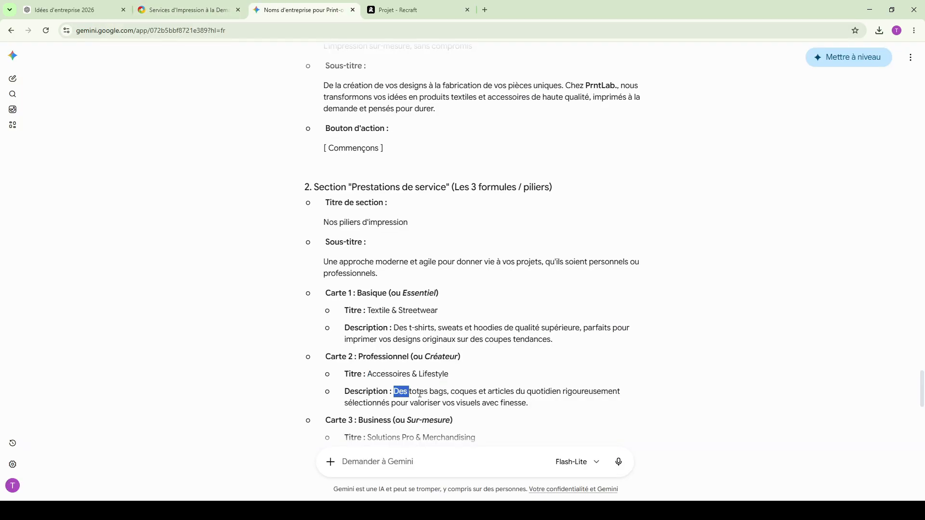
pyautogui.moveTo(403, 394); pyautogui.dragTo(539, 415)
pyautogui.click(538, 414)
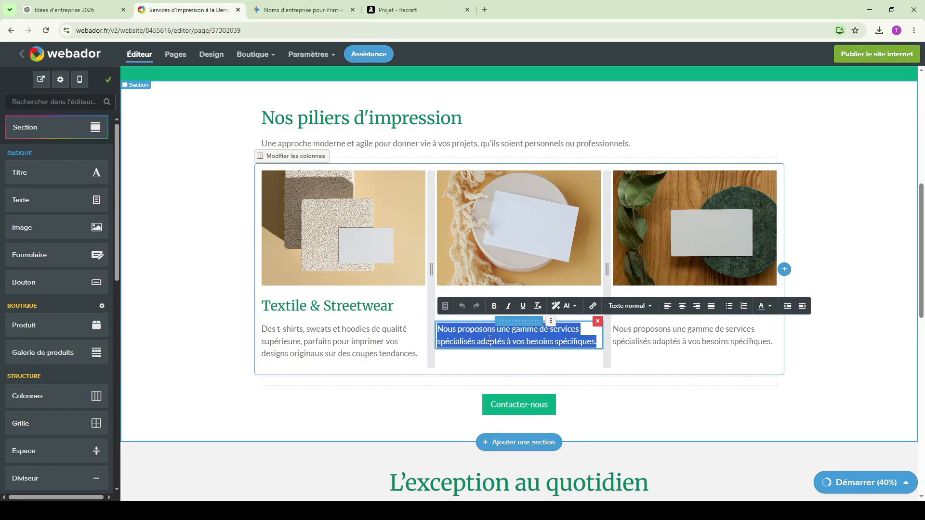
pyautogui.write('Des totes bags, coques et articles du quotidien rigoureusement sélectionnés pour valoriser vos visuels avec finesse.')
pyautogui.click(661, 391)
# - Replace the "Business" card's title with "Solutions Pro & Merchandising" and its description with Gemini's text for Carte 3
pyautogui.click(343, 4)
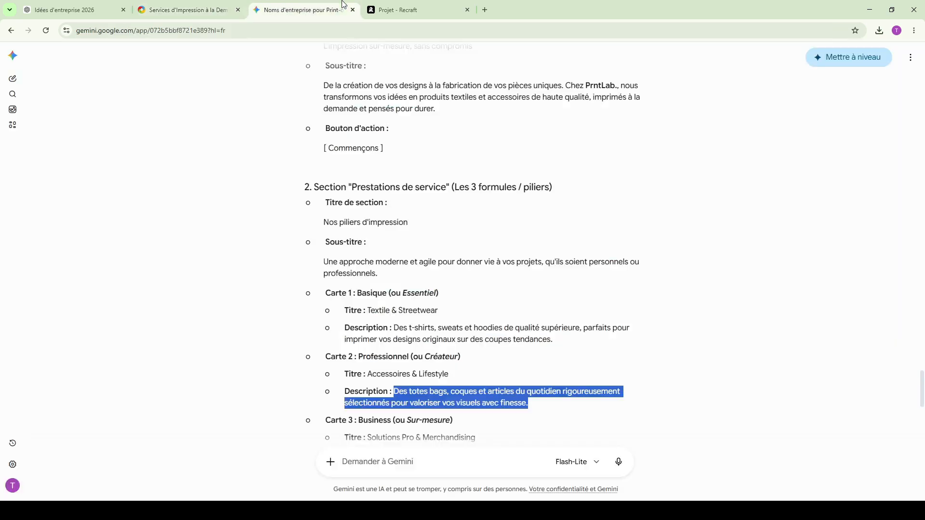
pyautogui.scroll(-3, 472, 241)
pyautogui.moveTo(367, 341); pyautogui.dragTo(476, 341)
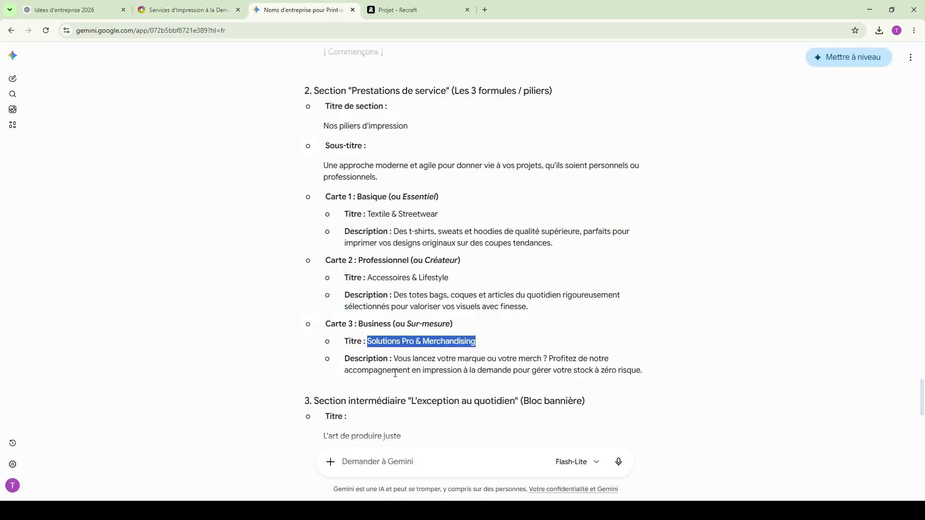
pyautogui.moveTo(395, 359); pyautogui.dragTo(640, 371)
pyautogui.scroll(-5, 728, 128)
pyautogui.scroll(3, 617, 100)
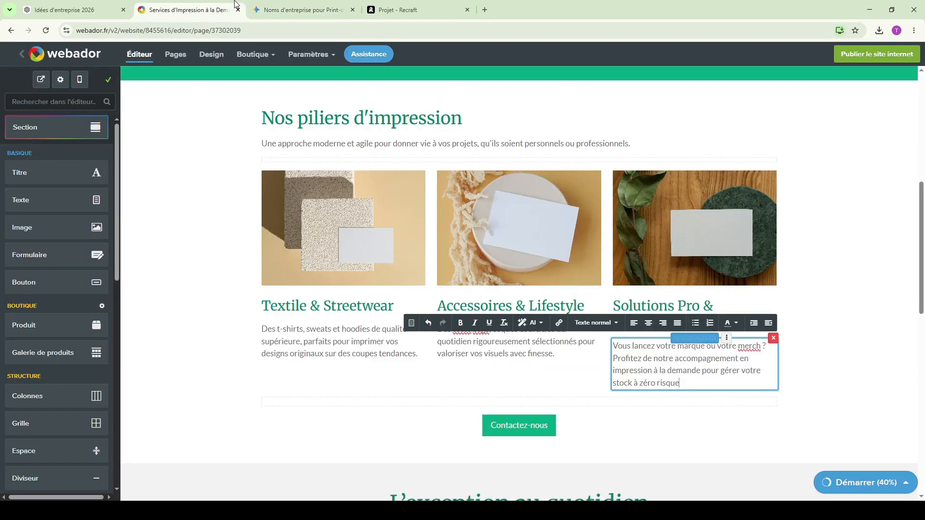
pyautogui.scroll(-3, 463, 241)
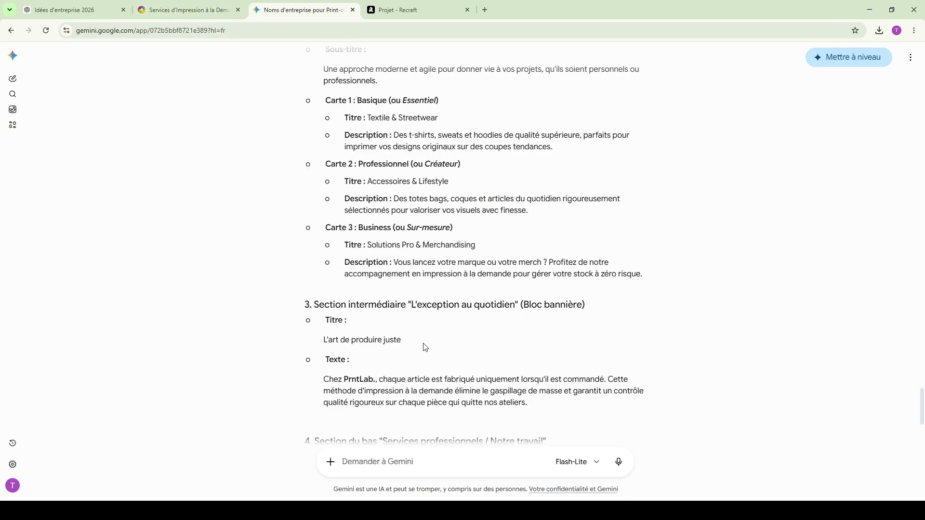
# - Replace the "L'exception au quotidien" heading with "L'art de produire juste" and its paragraph with Gemini's text, naming the brand Velora Studio
pyautogui.moveTo(408, 340); pyautogui.dragTo(315, 342)
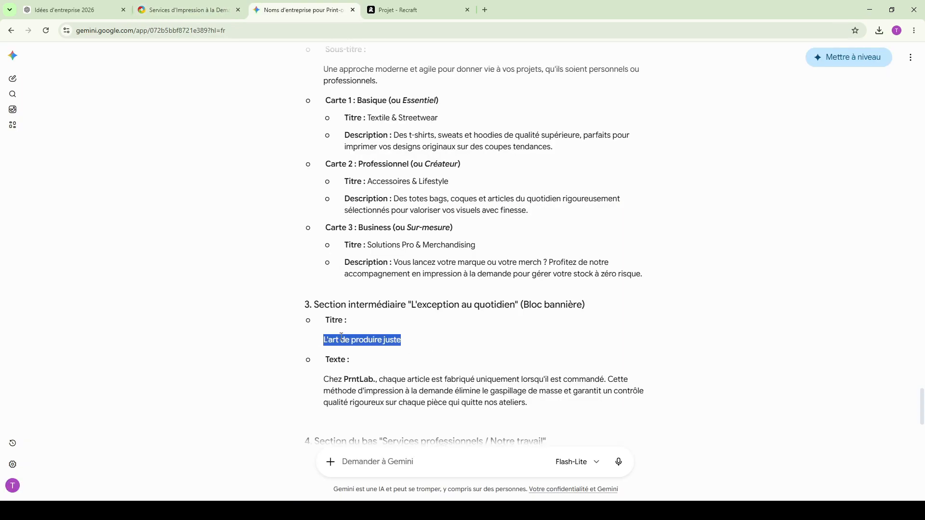
pyautogui.click(220, 9)
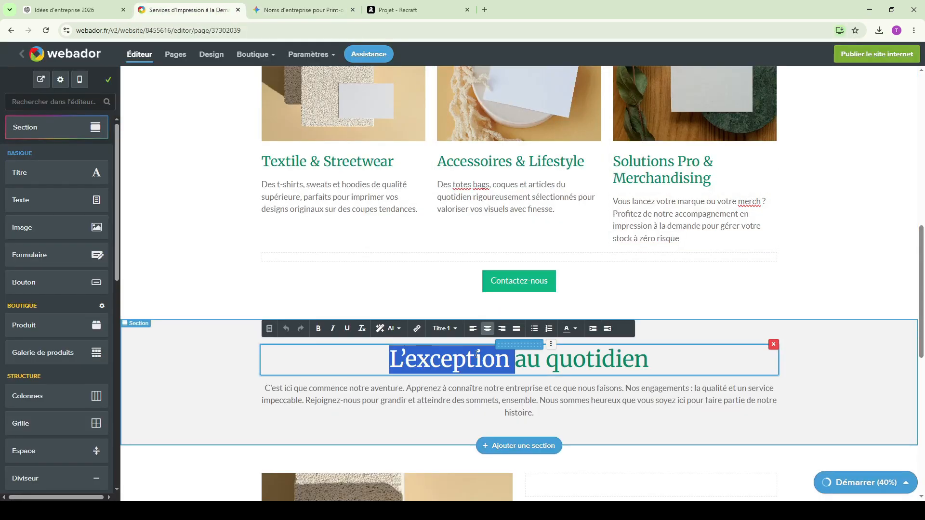
pyautogui.doubleClick(466, 359)
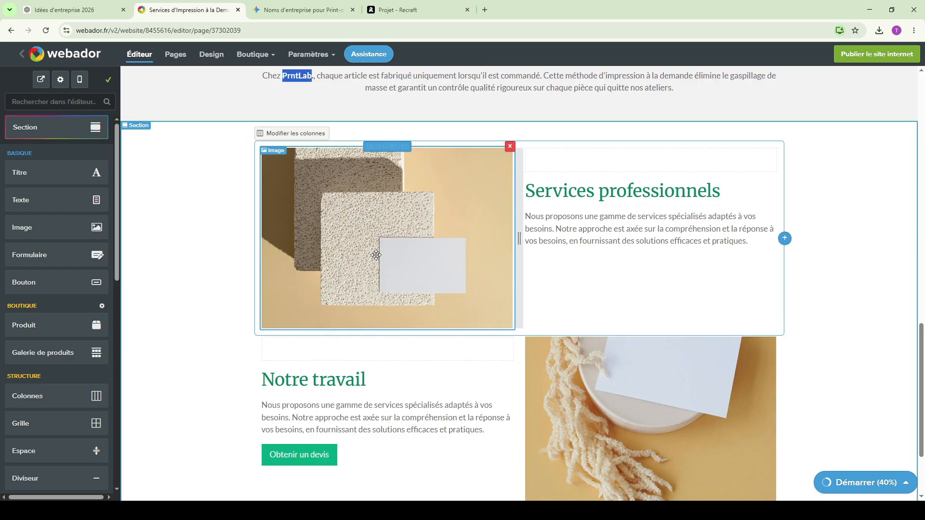
pyautogui.scroll(-1, 833, 316)
pyautogui.scroll(4, 762, 331)
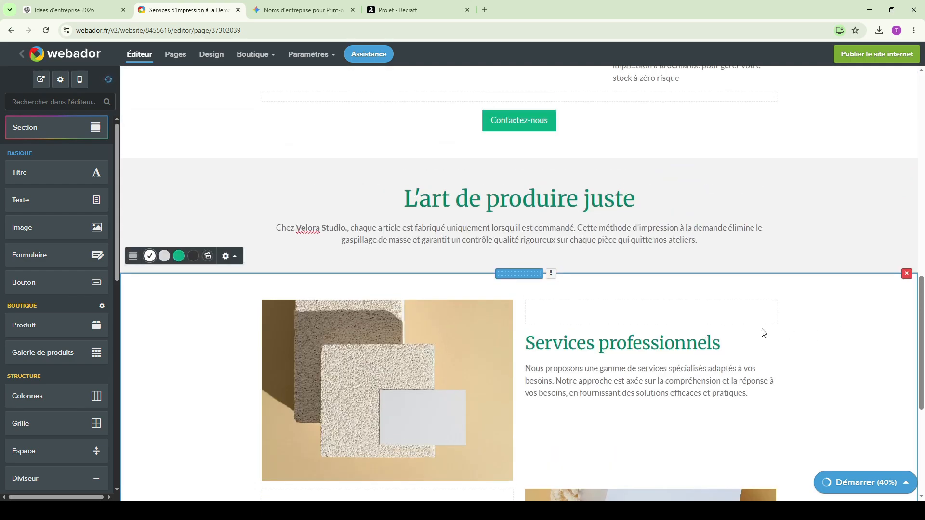
# - Replace the "Services professionnels" heading with "Des finitions irréprochables" and its paragraph with Gemini's description for Bloc 1
pyautogui.scroll(-2, 668, 348)
pyautogui.click(275, 11)
pyautogui.moveTo(466, 282); pyautogui.dragTo(368, 282)
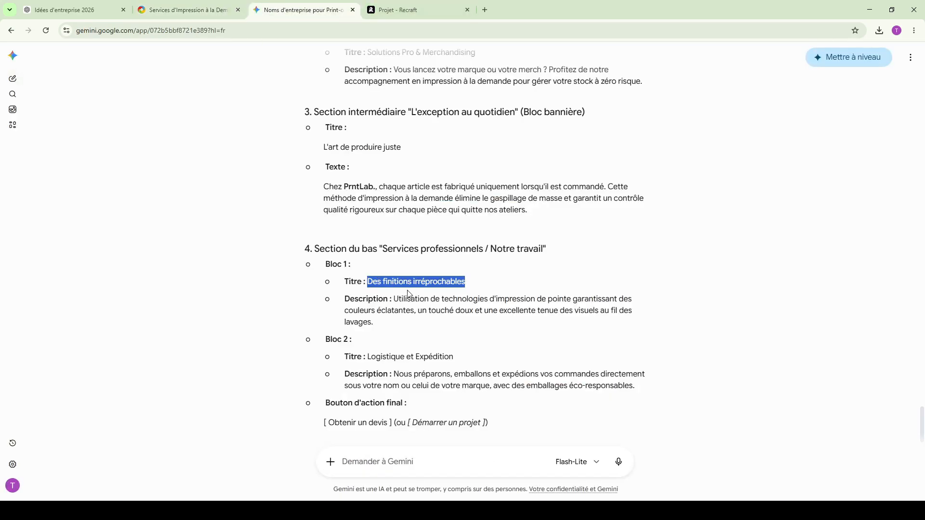
pyautogui.click(188, 10)
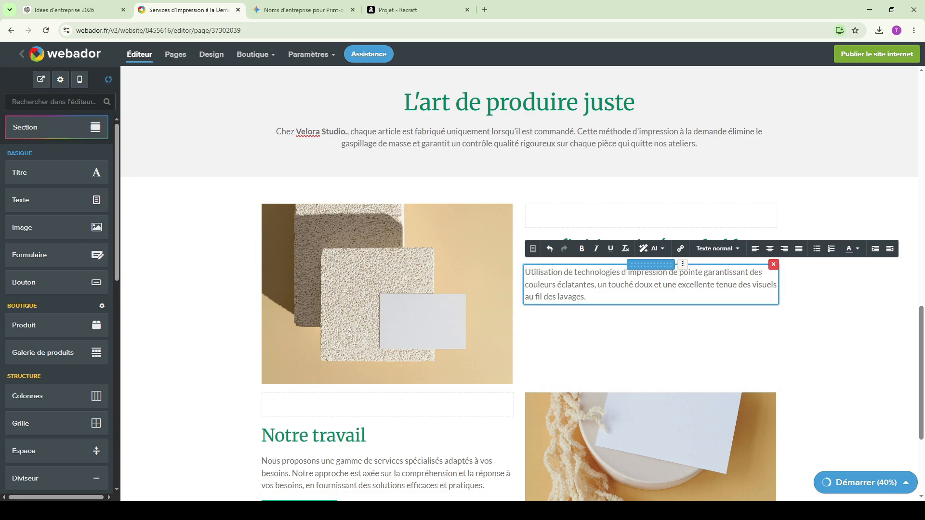
# - Replace the "Notre travail" heading on the services page with Gemini's Bloc 2 title, "Logistique et Expédition"
pyautogui.click(299, 9)
pyautogui.tripleClick(434, 356)
pyautogui.moveTo(465, 355); pyautogui.dragTo(436, 356)
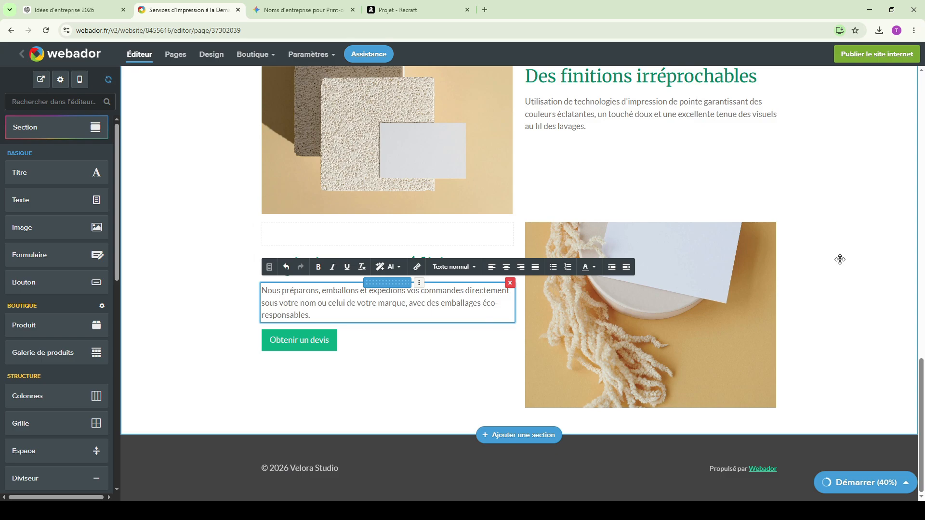
pyautogui.click(841, 260)
pyautogui.scroll(9, 844, 286)
pyautogui.scroll(10, 871, 316)
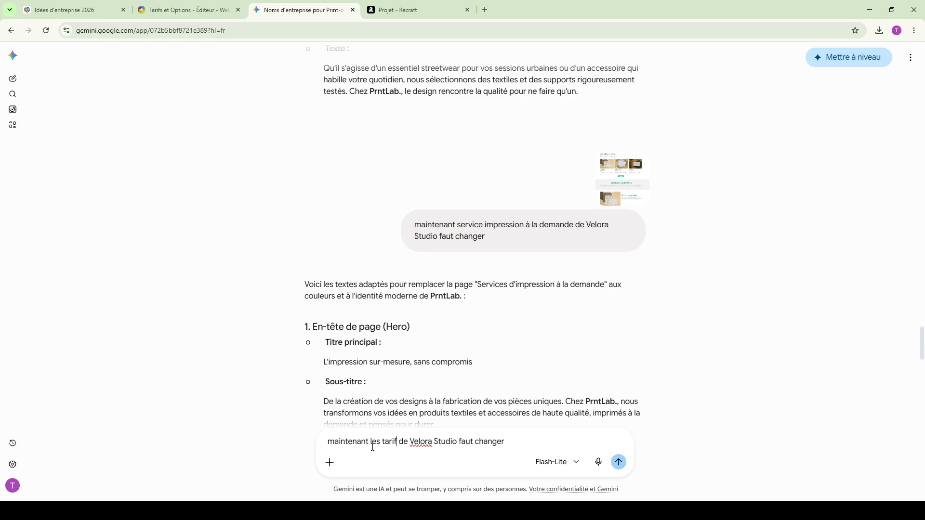
# - Send Gemini a screenshot of the Tarifs et Options page with the prompt "maintenant les tarif de Velora Studio faut changer"
pyautogui.write('s')
pyautogui.press('Return')
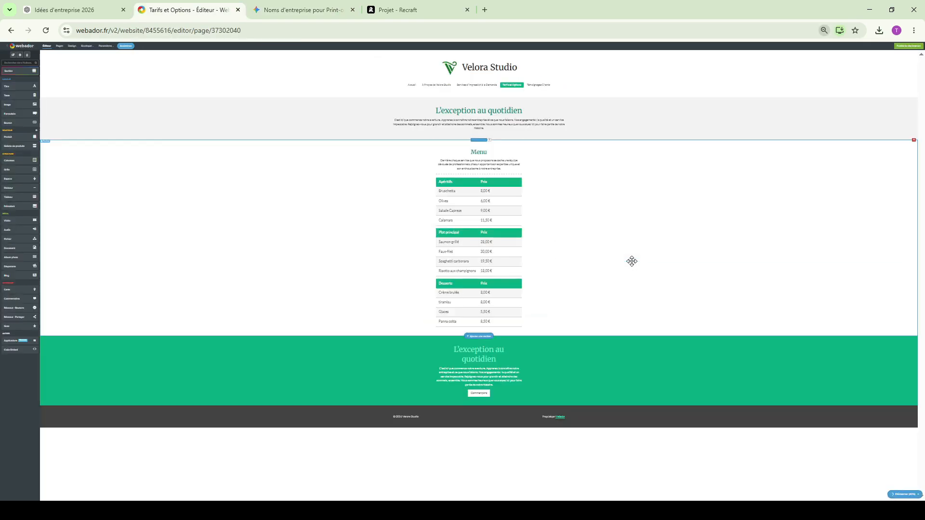
pyautogui.hotkey('ctrl', '+')
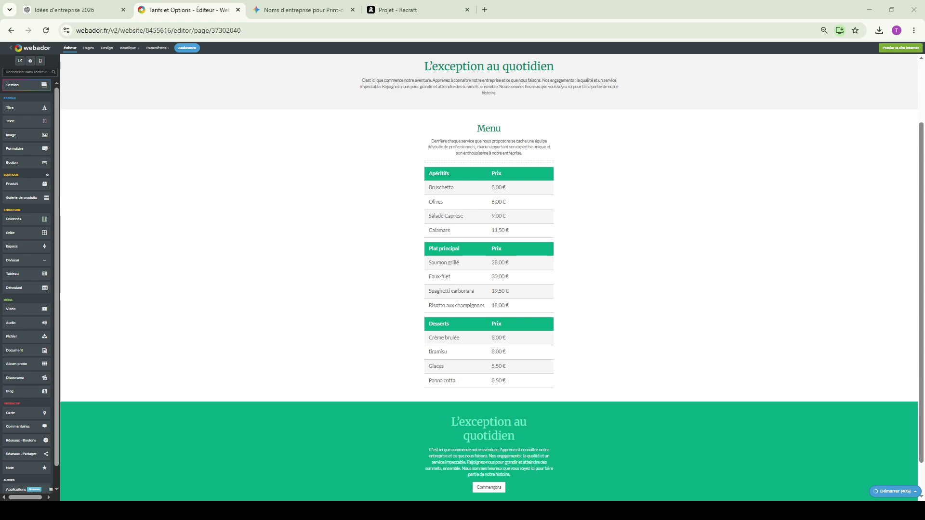
pyautogui.hotkey('ctrl', '+')
pyautogui.hotkey('ctrl', '+')
pyautogui.hotkey('ctrl', '+')
pyautogui.hotkey('ctrl', '+')
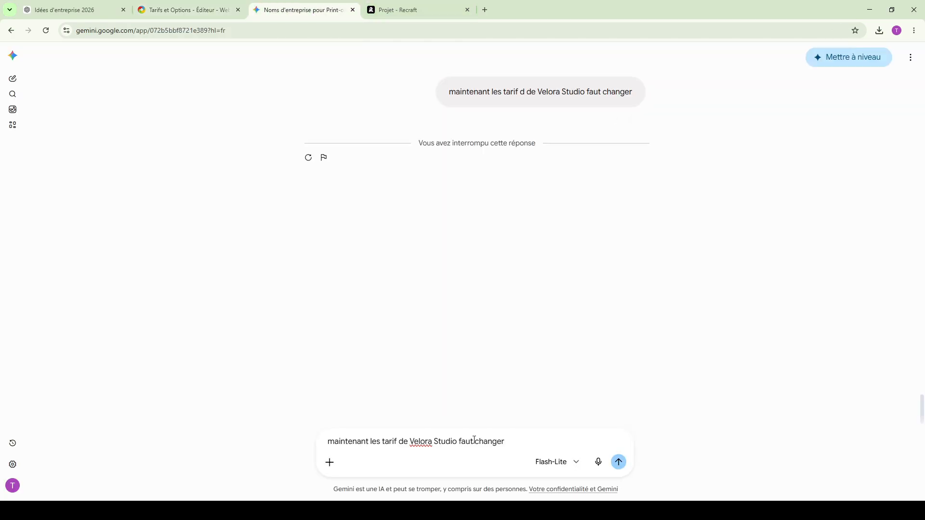
pyautogui.click(619, 462)
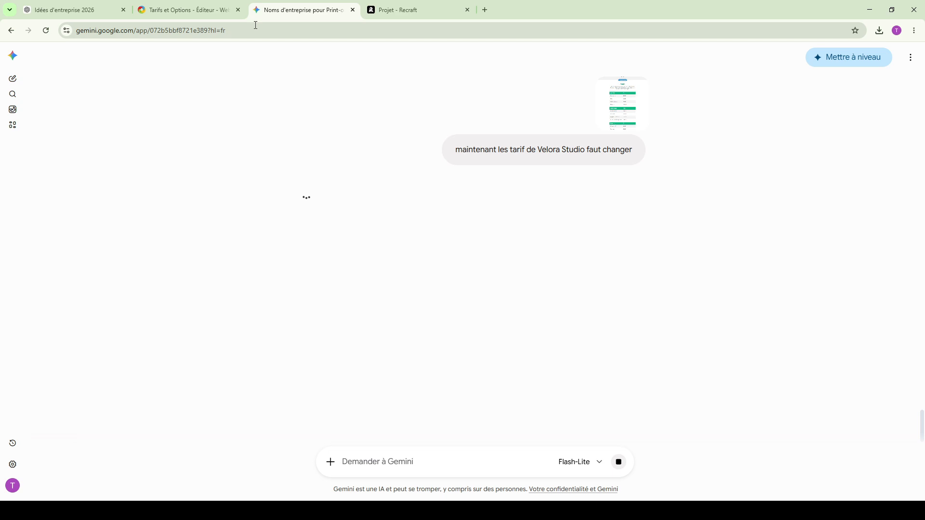
# - Replace the "Menu" heading on the pricing page with "Tarifs & Produits" and its paragraph with Gemini's Sous-titre text
pyautogui.click(193, 10)
pyautogui.moveTo(382, 287); pyautogui.dragTo(327, 286)
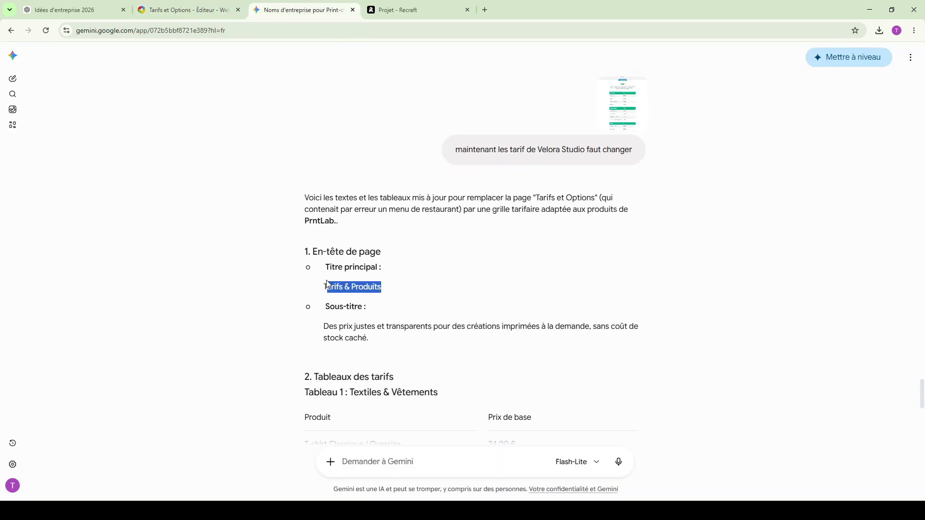
pyautogui.click(189, 10)
pyautogui.scroll(5, 557, 192)
pyautogui.click(557, 170)
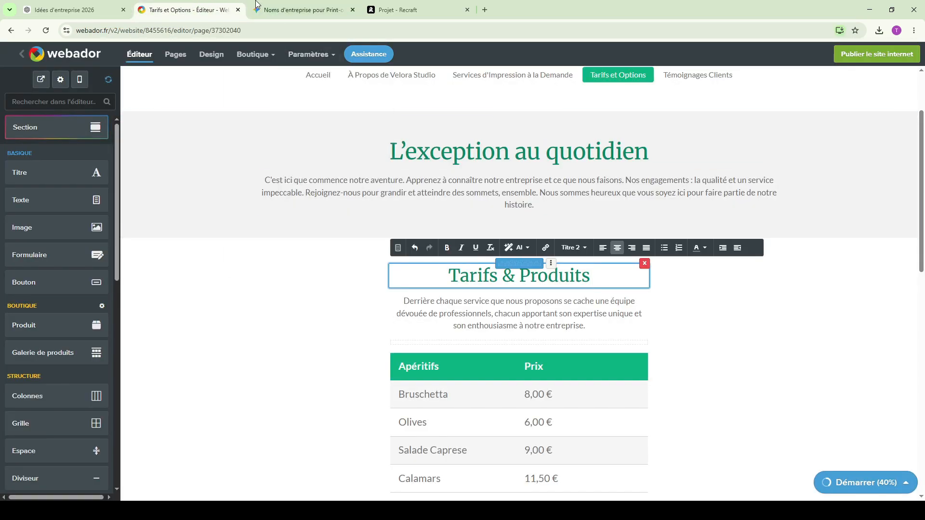
pyautogui.click(256, 4)
pyautogui.moveTo(369, 345); pyautogui.dragTo(323, 334)
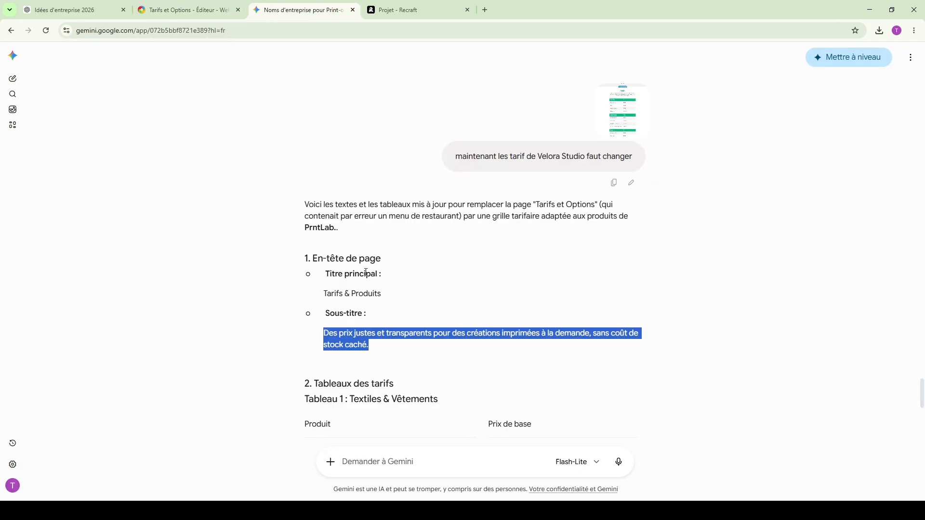
# - Retitle the "Apéritifs" table "Textiles & Vêtements" and set its first row to "T-shirt Classique / Oversize" at 24,00 €
pyautogui.scroll(-2, 366, 273)
pyautogui.moveTo(438, 302); pyautogui.dragTo(353, 303)
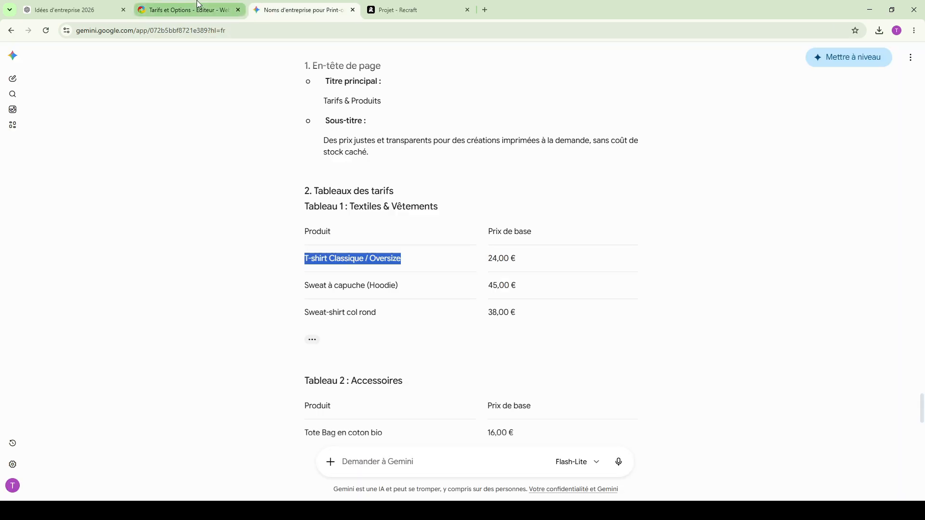
pyautogui.click(198, 8)
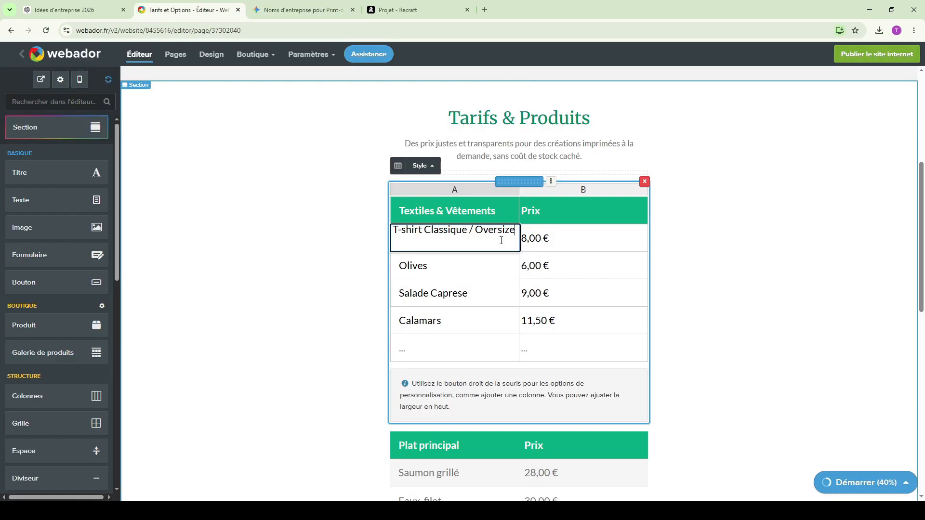
pyautogui.doubleClick(533, 241)
pyautogui.press('BackSpace')
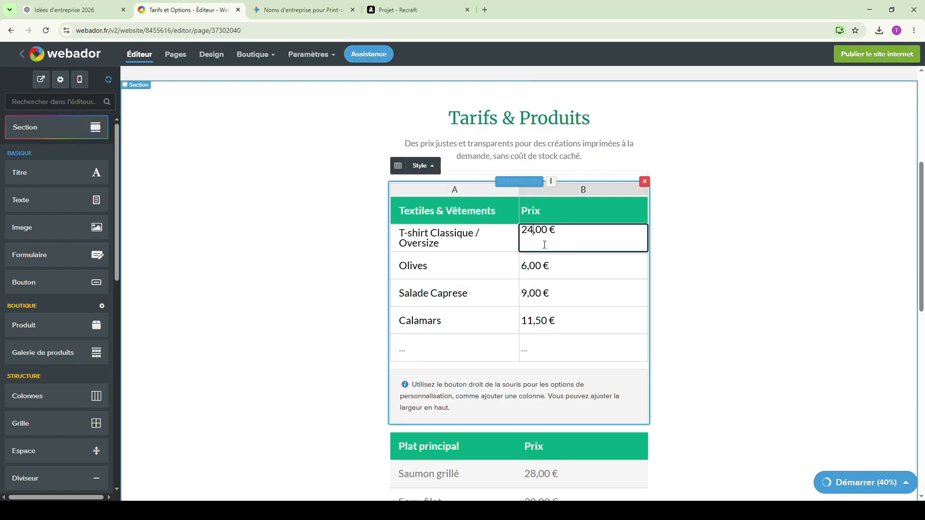
# - Replace the "Olives" row with Gemini's "Sweat à capuche (Hoodie)" and set its price to 45,00 €
pyautogui.click(719, 206)
pyautogui.click(302, 10)
pyautogui.moveTo(293, 288); pyautogui.dragTo(403, 291)
pyautogui.click(388, 282)
pyautogui.tripleClick(388, 283)
pyautogui.hotkey('ctrl', 'c')
pyautogui.click(193, 10)
pyautogui.click(427, 268)
pyautogui.hotkey('ctrl', 'v')
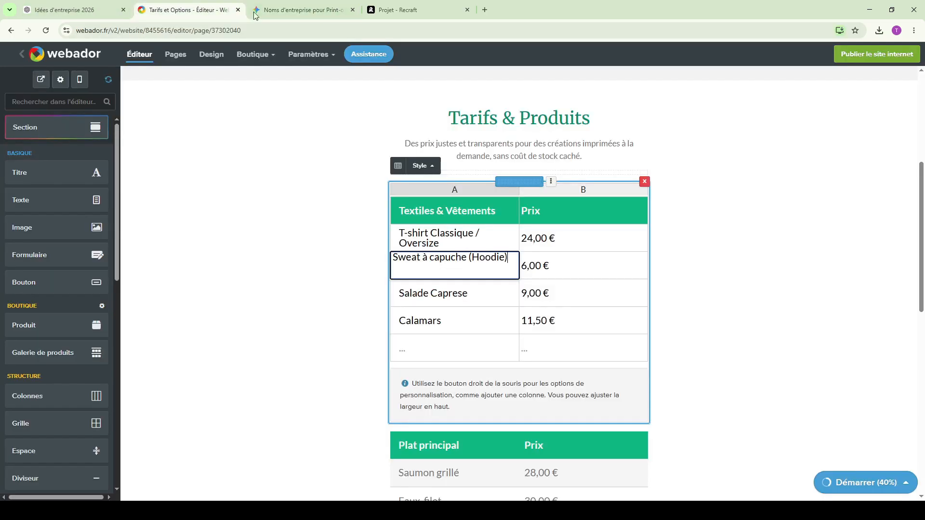
pyautogui.click(529, 267)
pyautogui.doubleClick(528, 264)
pyautogui.click(524, 259)
pyautogui.write('45')
pyautogui.press('Delete')
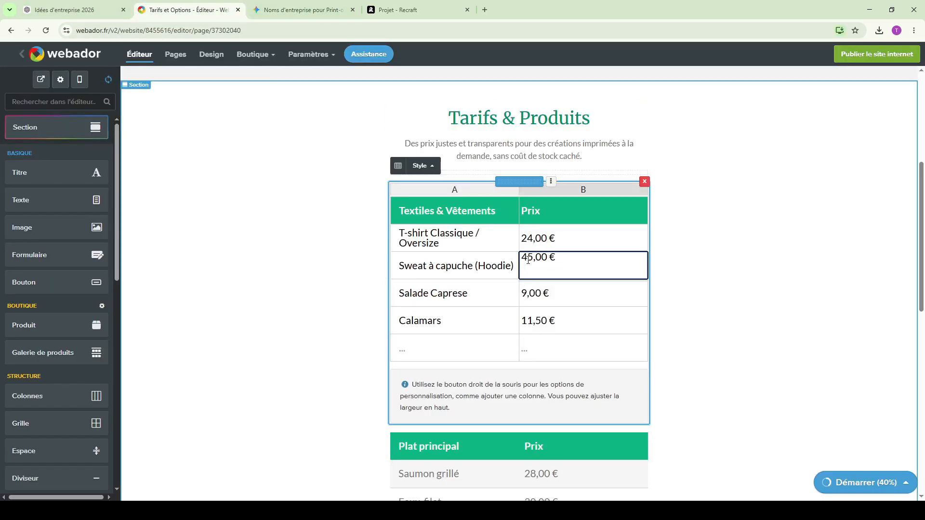
# - Replace the "Salade Caprese" row with "Sweat-shirt col rond" at 28,00 € and clear the "Calamars" row
pyautogui.click(256, 2)
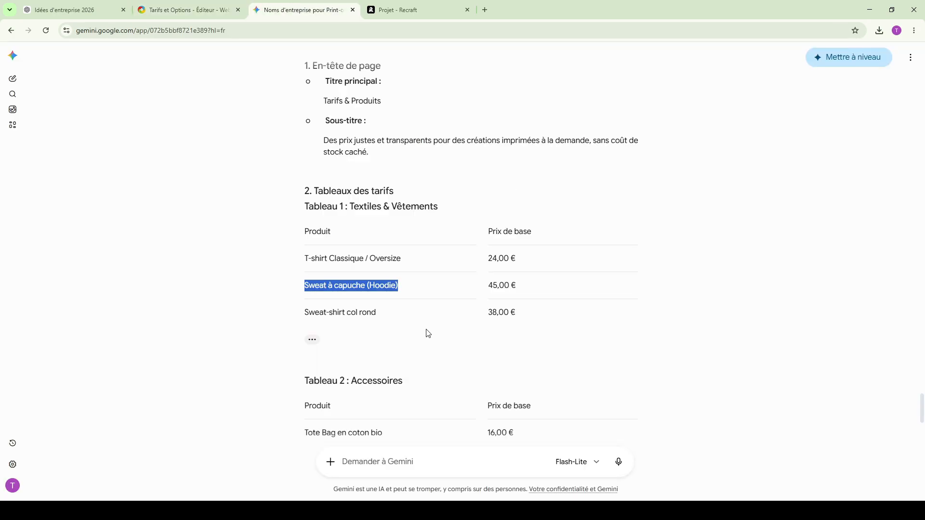
pyautogui.tripleClick(350, 312)
pyautogui.tripleClick(372, 313)
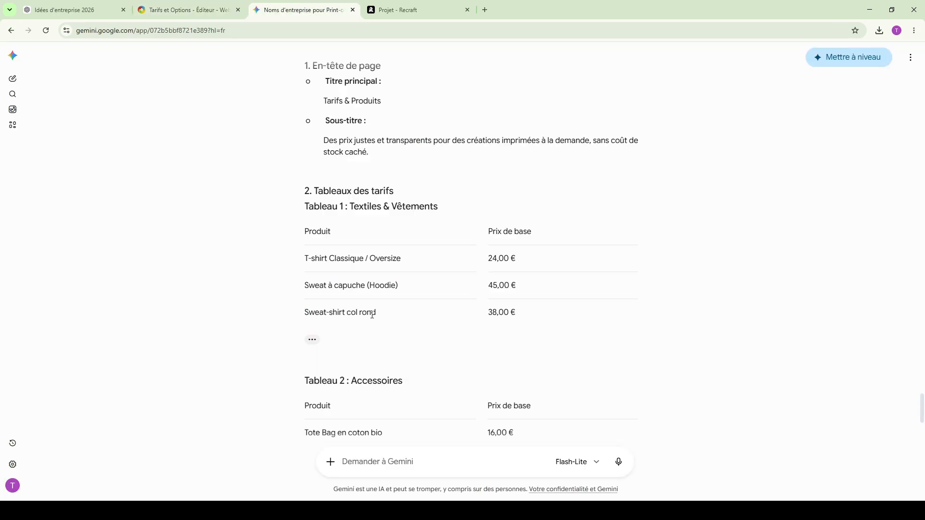
pyautogui.click(225, 11)
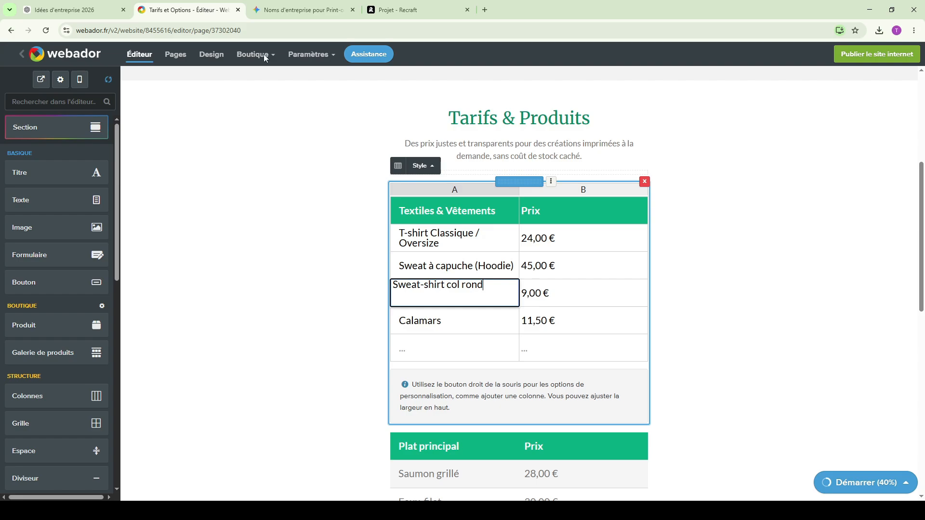
pyautogui.doubleClick(529, 295)
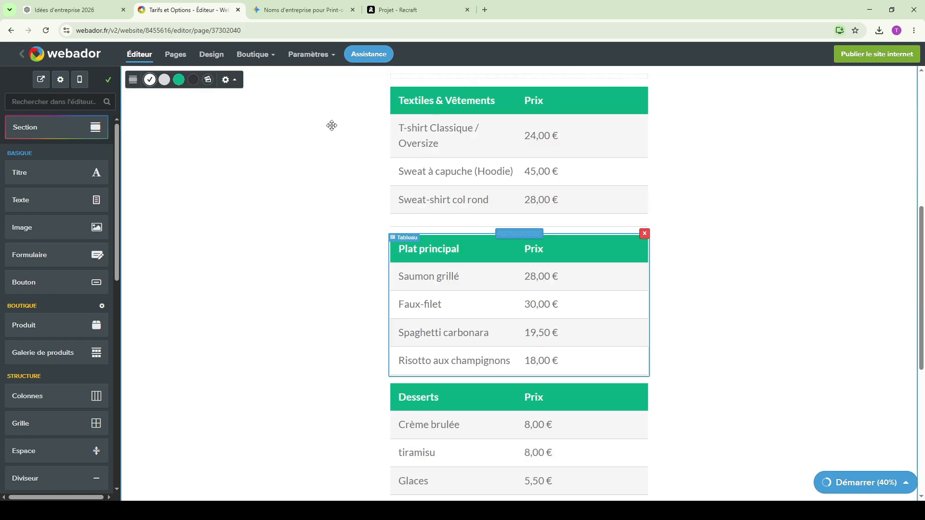
# - Retitle the "Plat principal" table "Accessoires" and set its first row to "Tote Bag en coton bio" at 16,00 €
pyautogui.click(298, 10)
pyautogui.scroll(-5, 390, 241)
pyautogui.doubleClick(390, 140)
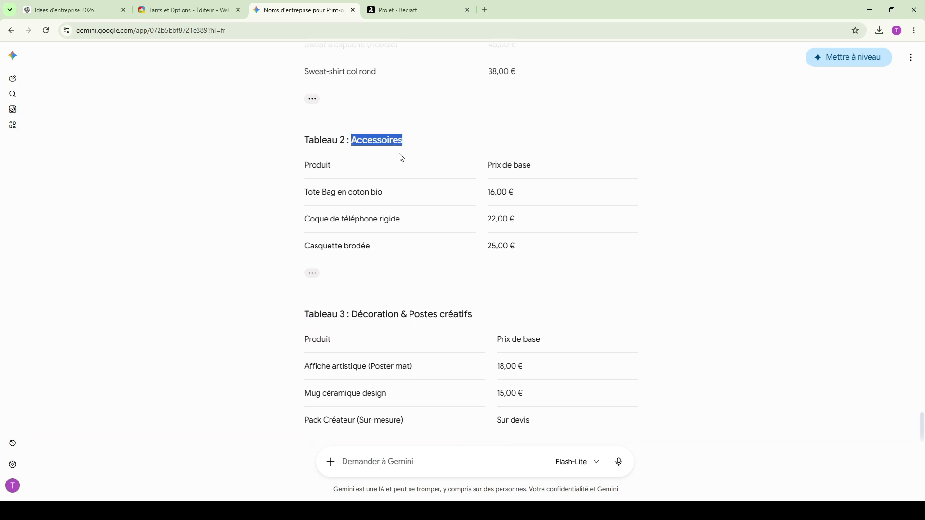
pyautogui.tripleClick(335, 191)
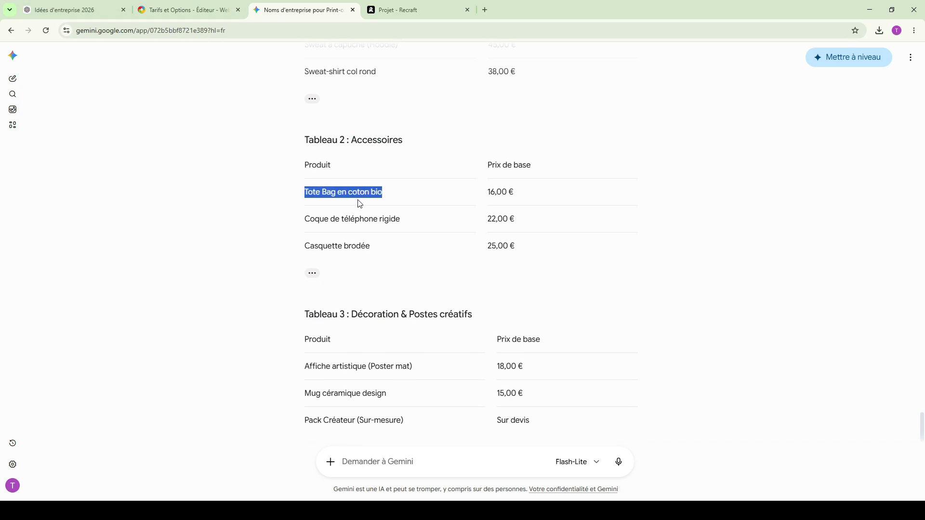
pyautogui.hotkey('ctrl', 'shift', 'Tab')
pyautogui.doubleClick(447, 291)
pyautogui.hotkey('ctrl', 'v')
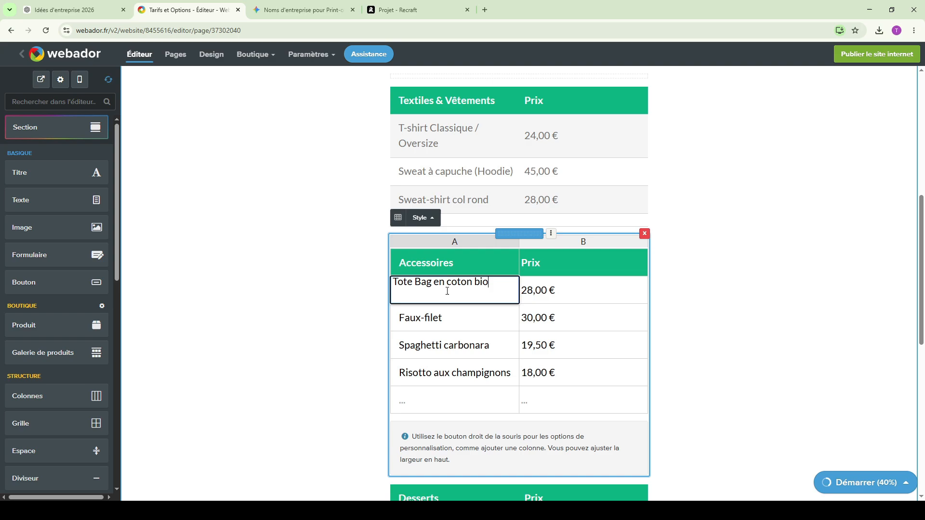
pyautogui.click(279, 3)
pyautogui.click(494, 192)
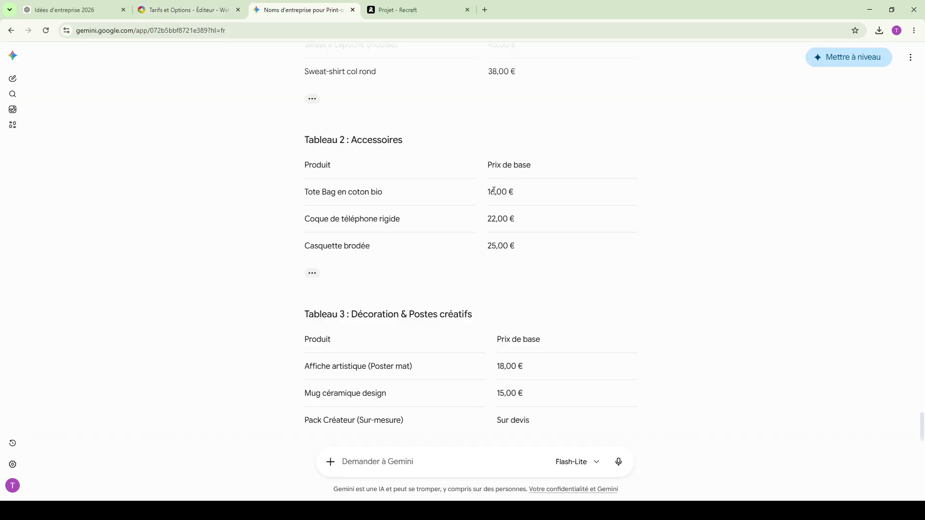
pyautogui.hotkey('ctrl', 'shift', 'Tab')
pyautogui.doubleClick(531, 293)
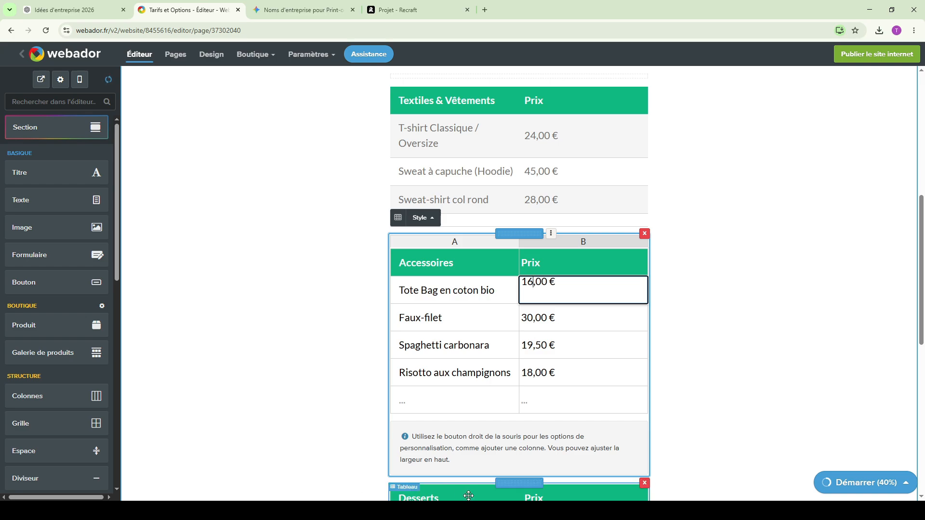
# - Replace the "Faux-filet" row with "Coque de téléphone rigide" at 22,00 €
pyautogui.hotkey('ctrl', 'Tab')
pyautogui.tripleClick(367, 219)
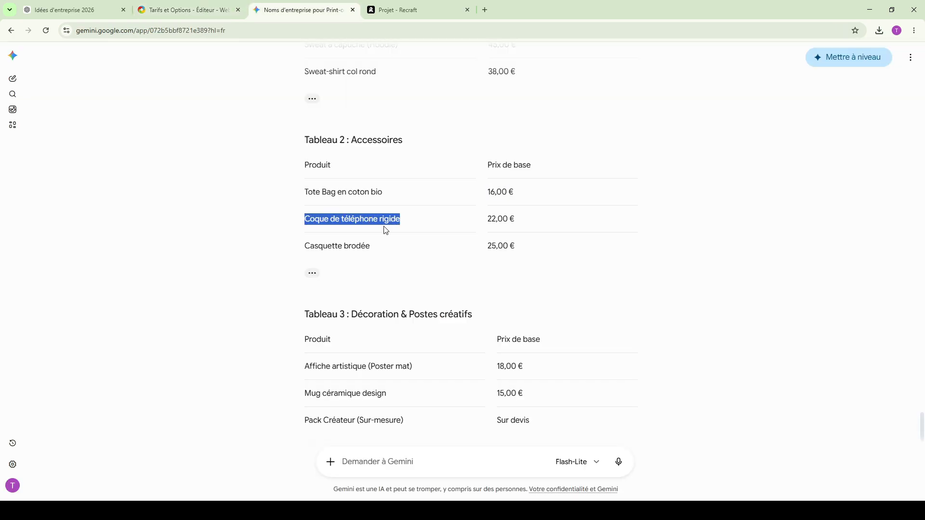
pyautogui.click(223, 10)
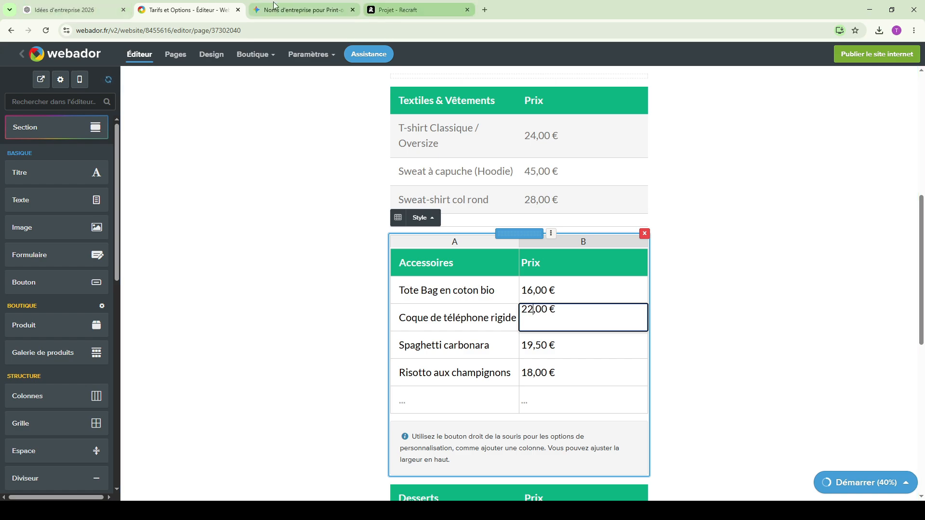
# - Replace the "Spaghetti carbonara" row with "Casquette brodée" at 25,00 € and clear the "Risotto aux champignons" row
pyautogui.click(300, 11)
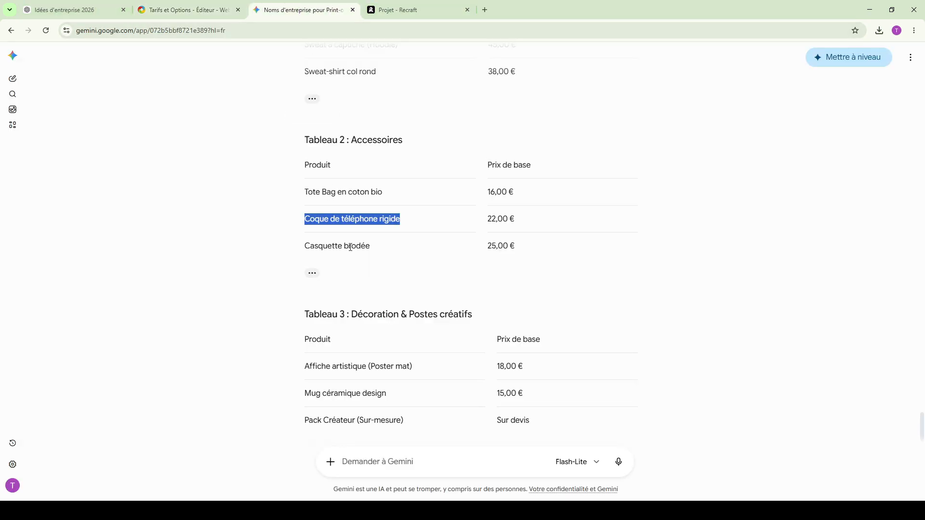
pyautogui.tripleClick(365, 248)
pyautogui.click(188, 10)
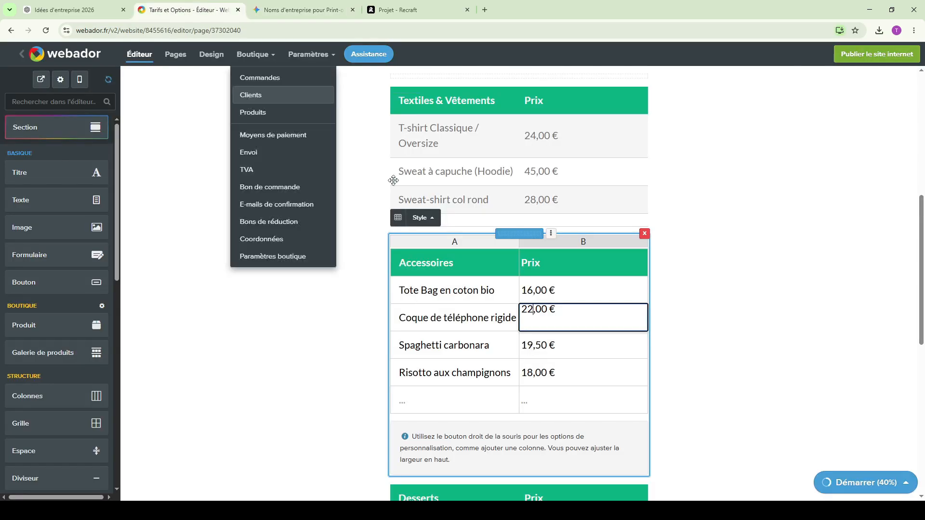
pyautogui.doubleClick(453, 342)
pyautogui.hotkey('ctrl', 'v')
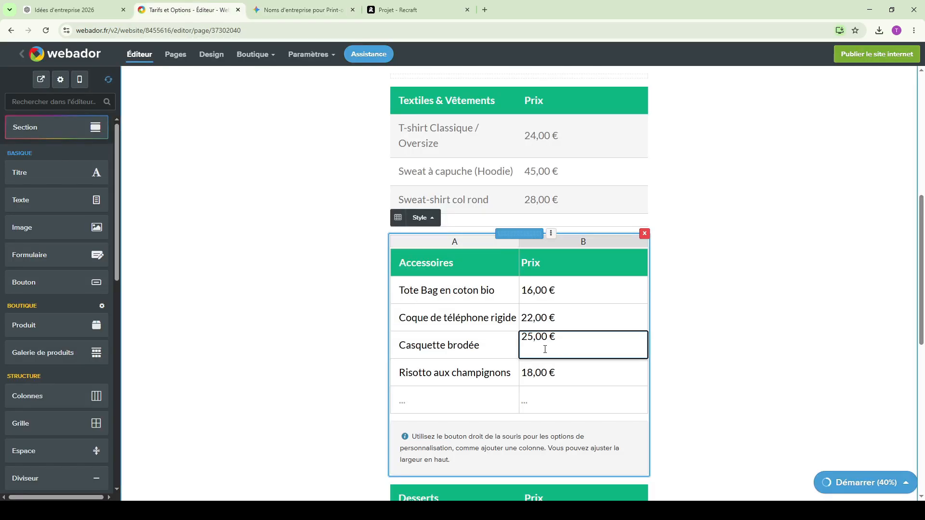
pyautogui.click(563, 366)
pyautogui.click(501, 376)
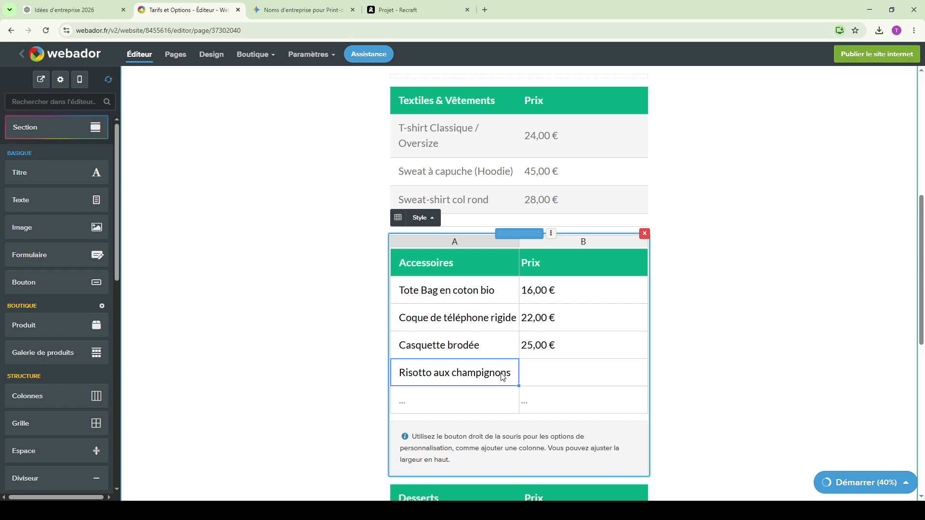
pyautogui.press('Delete')
pyautogui.click(809, 321)
# - Retitle the "Desserts" table "Décoration & Postes créatifs" and set its first row to "Affiche artistique (Poster mat)" at 18,00 €
pyautogui.hotkey('ctrl', 'Tab')
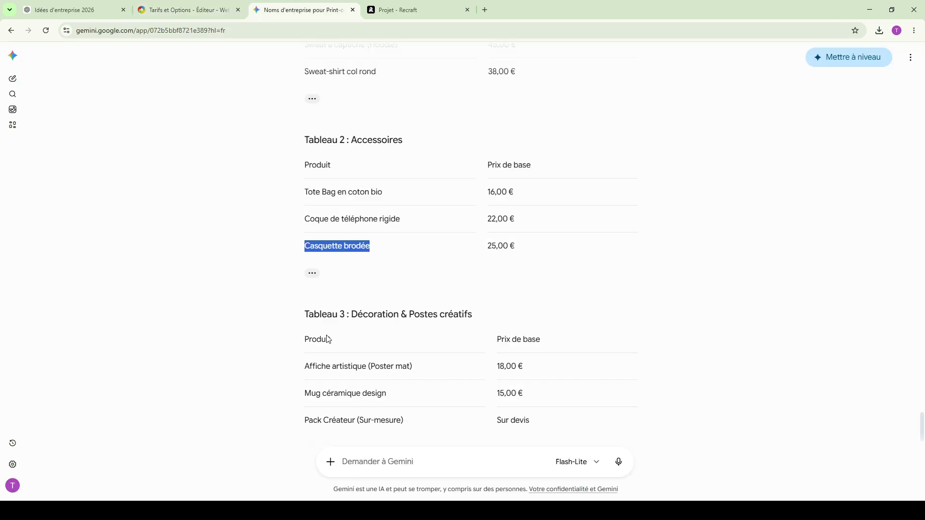
pyautogui.tripleClick(423, 312)
pyautogui.click(360, 312)
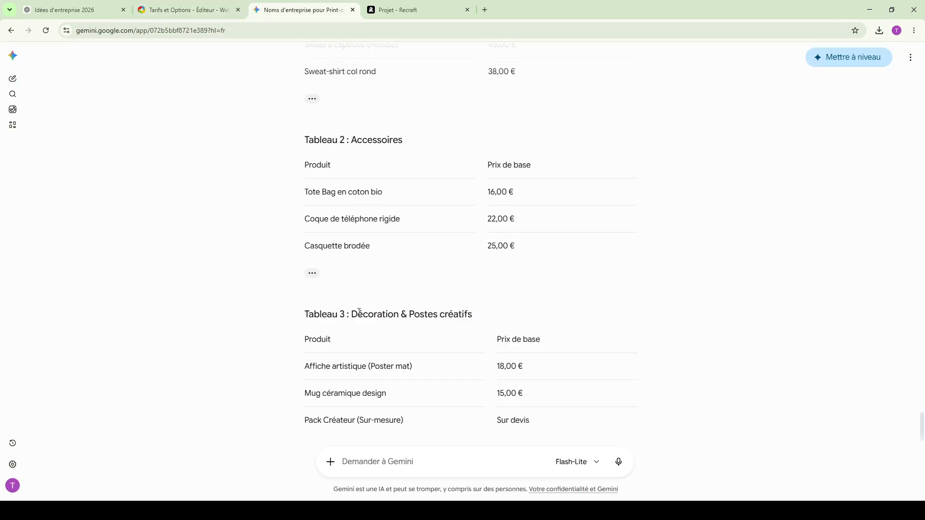
pyautogui.moveTo(352, 312); pyautogui.dragTo(498, 311)
pyautogui.tripleClick(345, 367)
pyautogui.hotkey('ctrl', 'pageup')
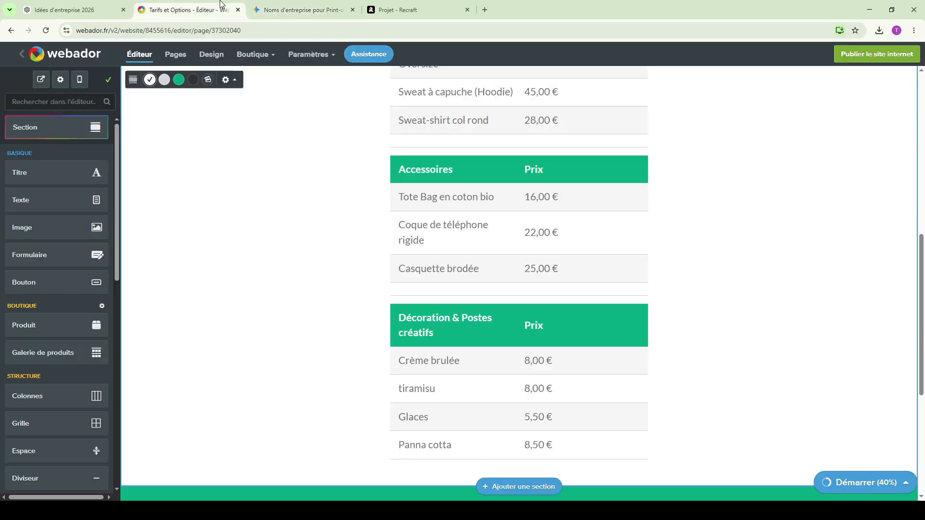
pyautogui.click(526, 350)
# - Replace the "tiramisu" row with "Mug céramique design" at 15,00 €
pyautogui.hotkey('ctrl', 'pagedown')
pyautogui.tripleClick(358, 398)
pyautogui.hotkey('ctrl', 'c')
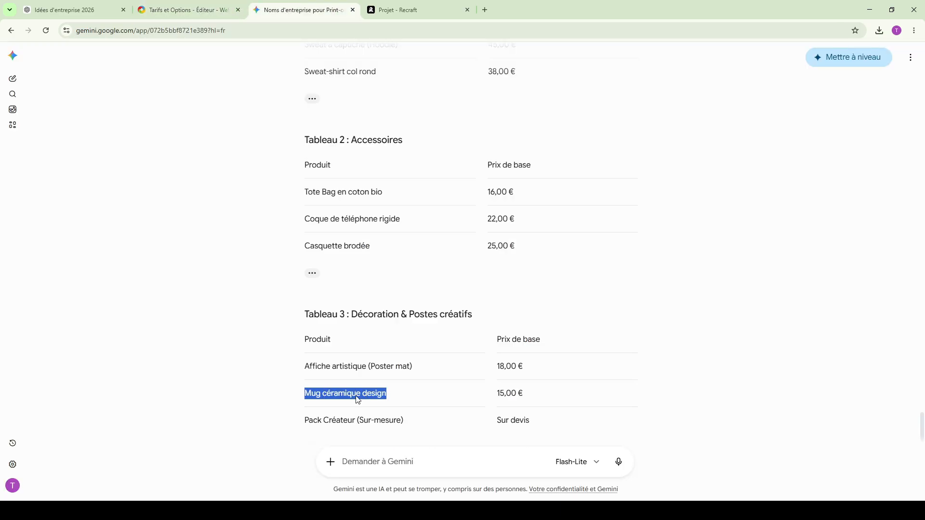
pyautogui.click(180, 5)
pyautogui.doubleClick(426, 397)
pyautogui.hotkey('ctrl', 'v')
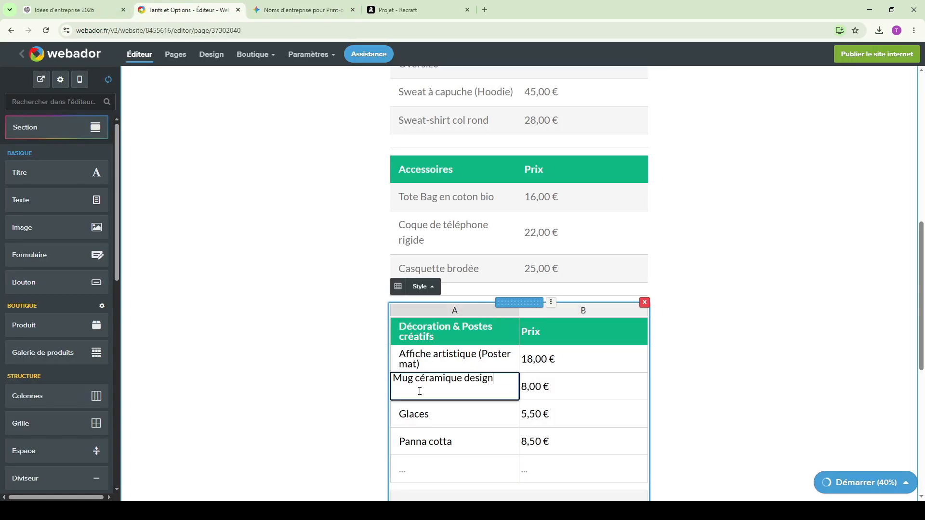
# - Replace the "Glaces" row with "Pack Créateur (Sur-mesure)" priced "Sur devis" and clear the "Panna cotta" row
pyautogui.hotkey('ctrl', 'pagedown')
pyautogui.tripleClick(359, 422)
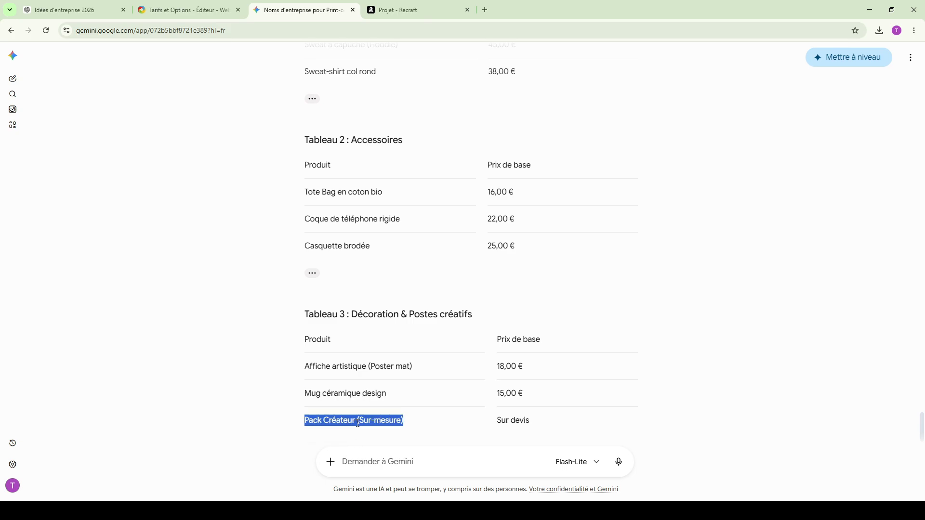
pyautogui.hotkey('ctrl', 'pageup')
pyautogui.hotkey('ctrl', 'pagedown')
pyautogui.tripleClick(518, 424)
pyautogui.hotkey('ctrl', 'pageup')
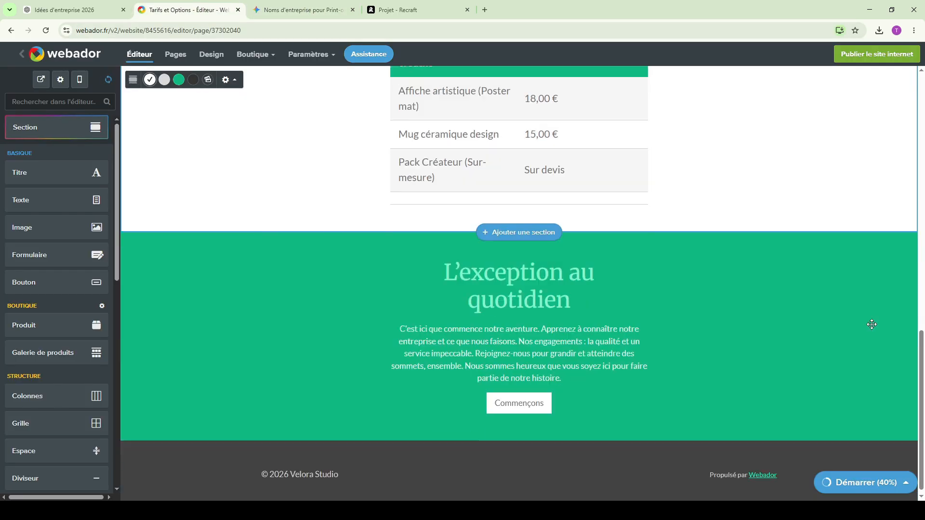
# - Open the "Témoignages Clients" page and capture its full content as a screenshot for Gemini
pyautogui.scroll(15, 868, 351)
pyautogui.scroll(2, 675, 289)
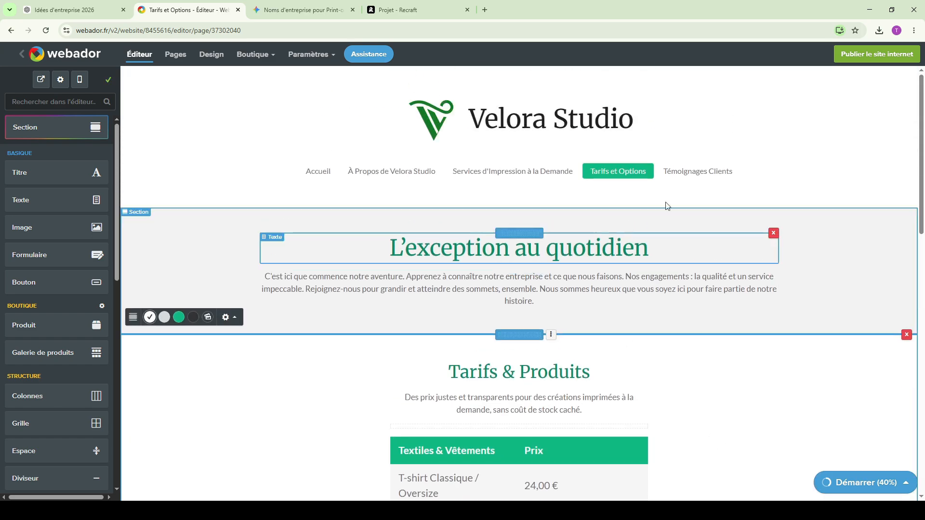
pyautogui.click(741, 175)
pyautogui.hotkey('ctrl', '-')
pyautogui.hotkey('ctrl', '-')
pyautogui.hotkey('ctrl', '-')
pyautogui.hotkey('ctrl', '-')
pyautogui.hotkey('ctrl', '-')
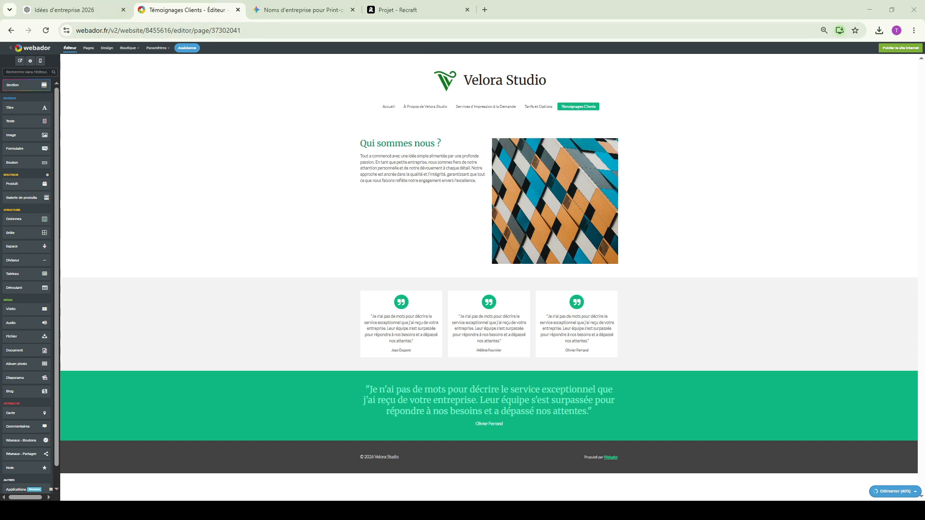
pyautogui.hotkey('ctrl', 'l')
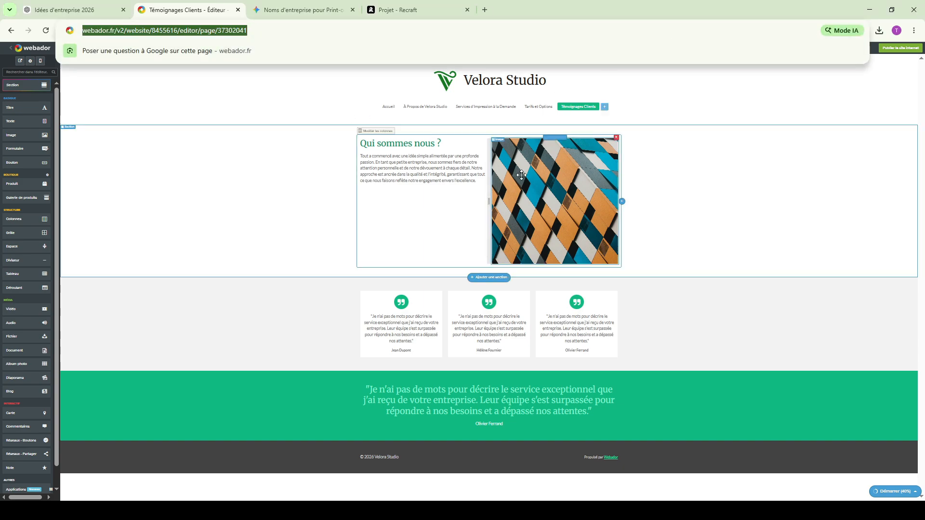
pyautogui.hotkey('ctrl', '+')
pyautogui.hotkey('ctrl', '+')
pyautogui.hotkey('ctrl', '+')
pyautogui.hotkey('ctrl', '+')
pyautogui.hotkey('ctrl', '+')
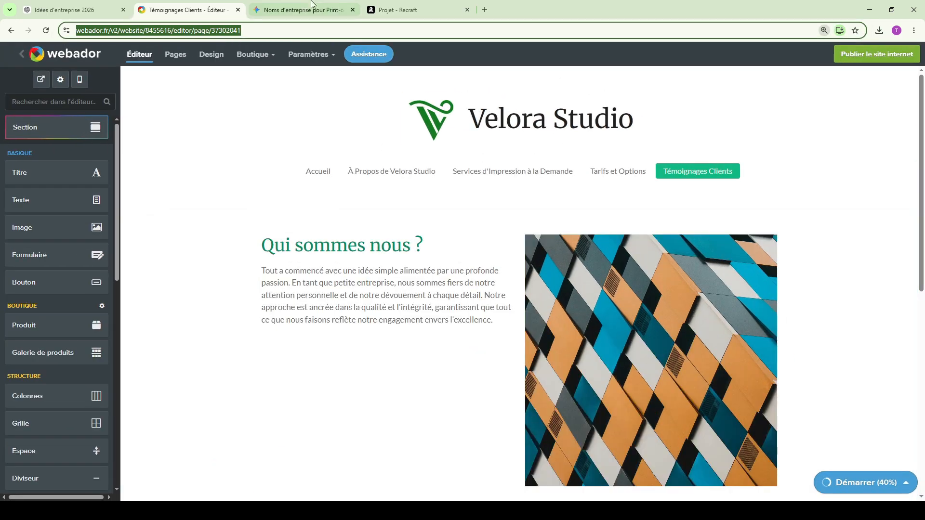
# - Send Gemini the testimonials page screenshot with the request "maintenant les temoignage de Velora Studio faut changer"
pyautogui.click(312, 3)
pyautogui.click(368, 460)
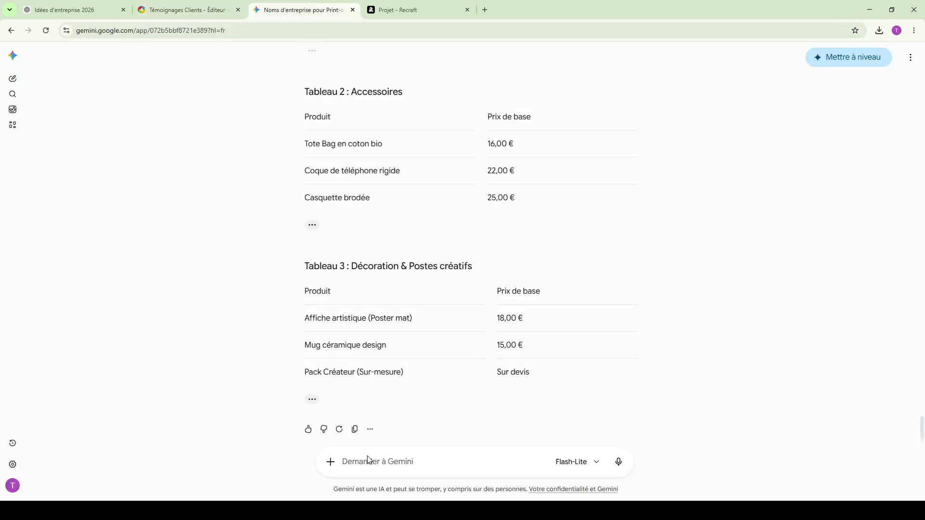
pyautogui.hotkey('ctrl', 'v')
pyautogui.scroll(5, 489, 328)
pyautogui.hotkey('ctrl', 'shift', 'Tab')
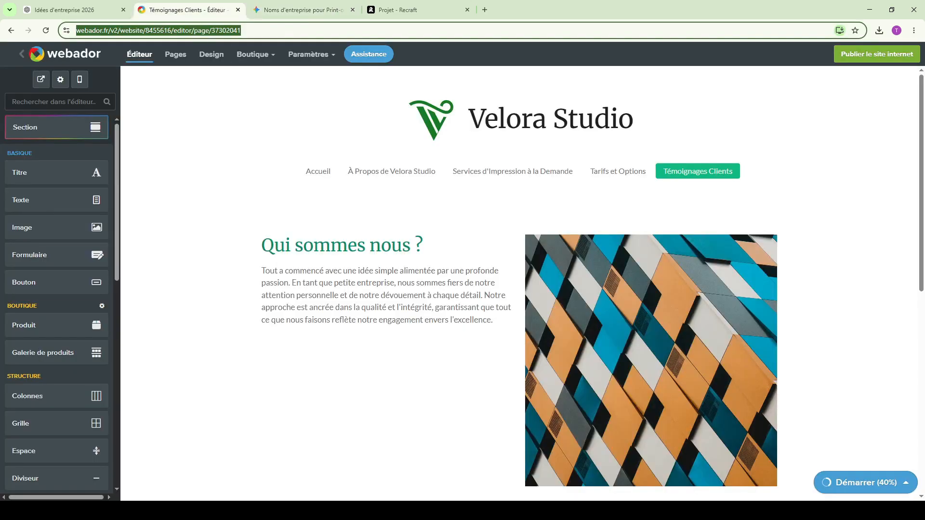
pyautogui.press('super+shift+s')
pyautogui.hotkey('ctrl', 'Tab')
# - Ask Gemini "garde le qui somme nous" and replace the "Qui sommes nous ?" paragraph on the testimonials page with its text
pyautogui.write('gard')
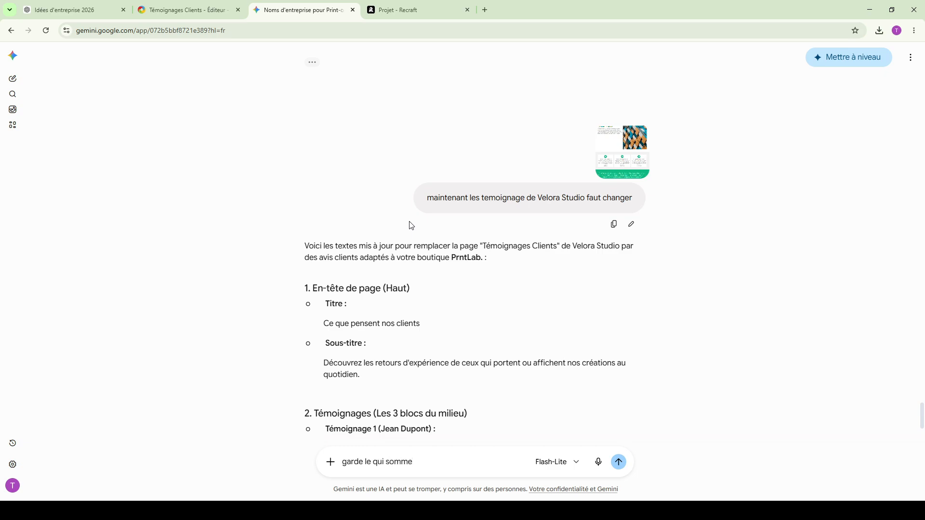
pyautogui.press('Return')
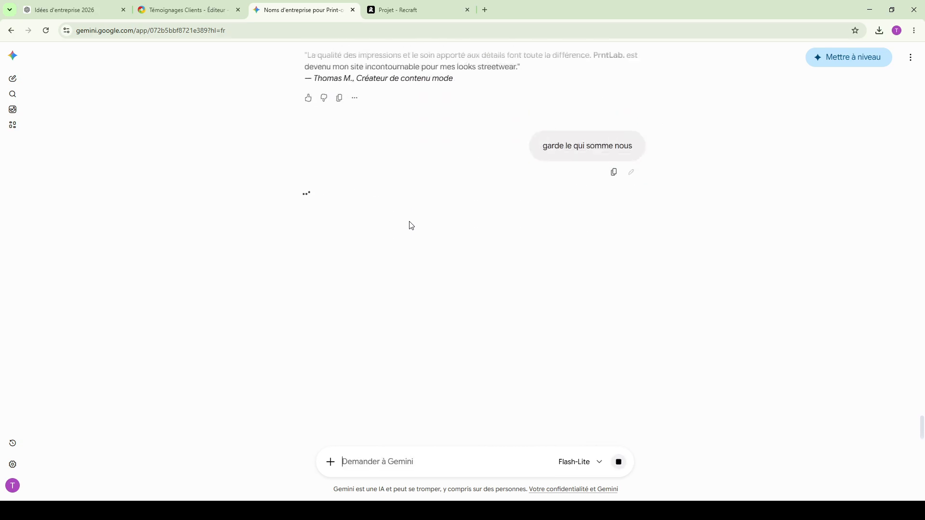
pyautogui.tripleClick(394, 208)
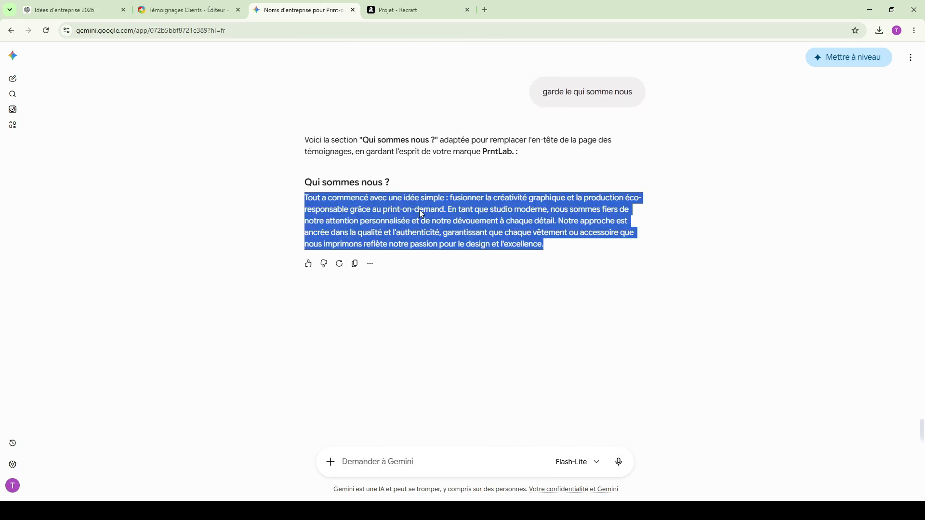
pyautogui.click(188, 10)
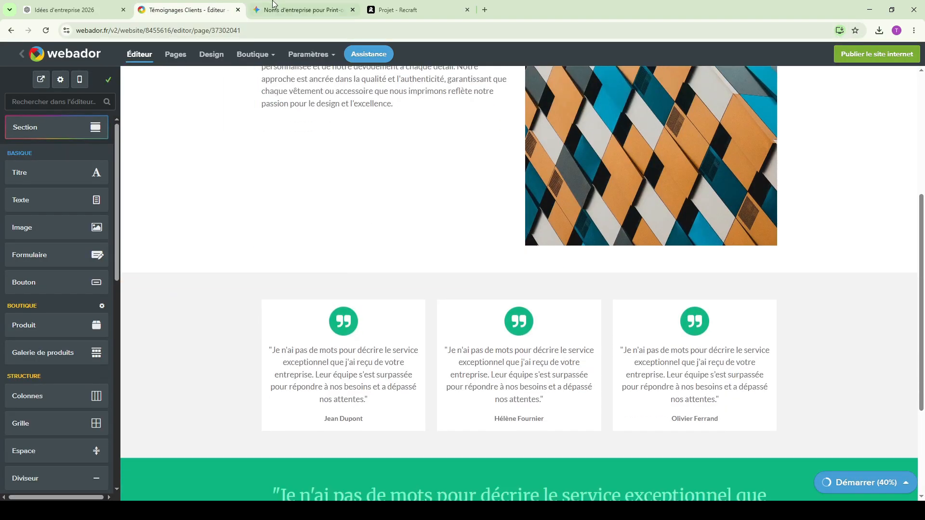
# - Replace the first testimonial with Gemini's review about the "sweat oversize", changing the brand name to "Velora Studio"
pyautogui.click(272, 10)
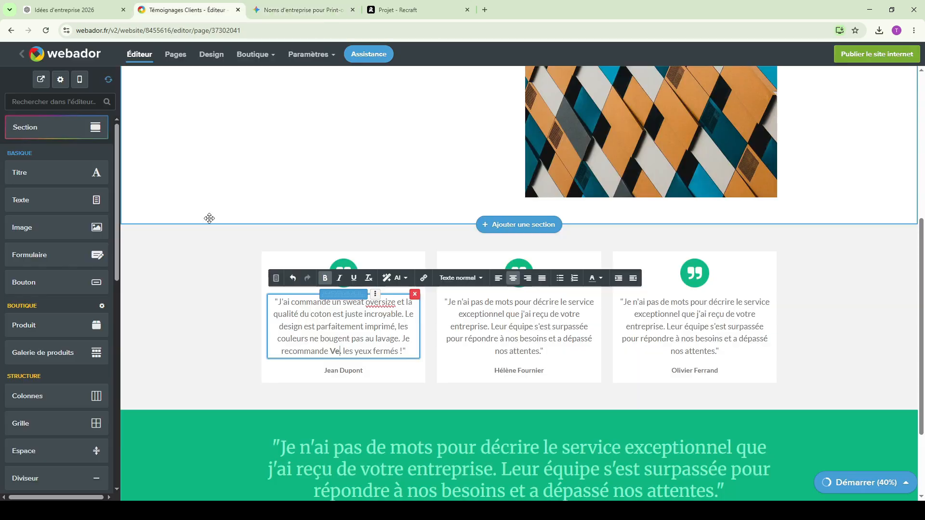
pyautogui.write('lora S')
pyautogui.write('tudio, les yeux fermés !')
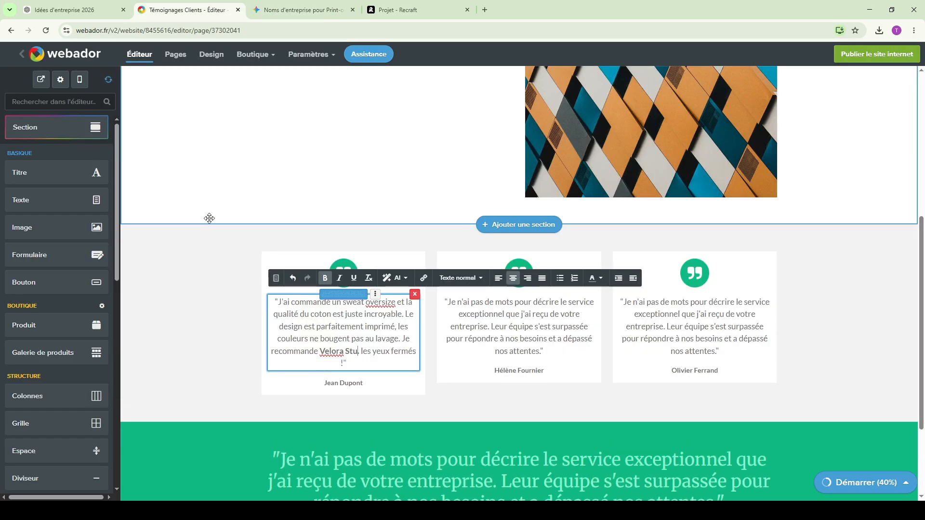
# - Replace the remaining testimonials and the green band's featured quote and author with Gemini's texts, using "Velora Studio" as the brand
pyautogui.moveTo(323, 369); pyautogui.dragTo(623, 381)
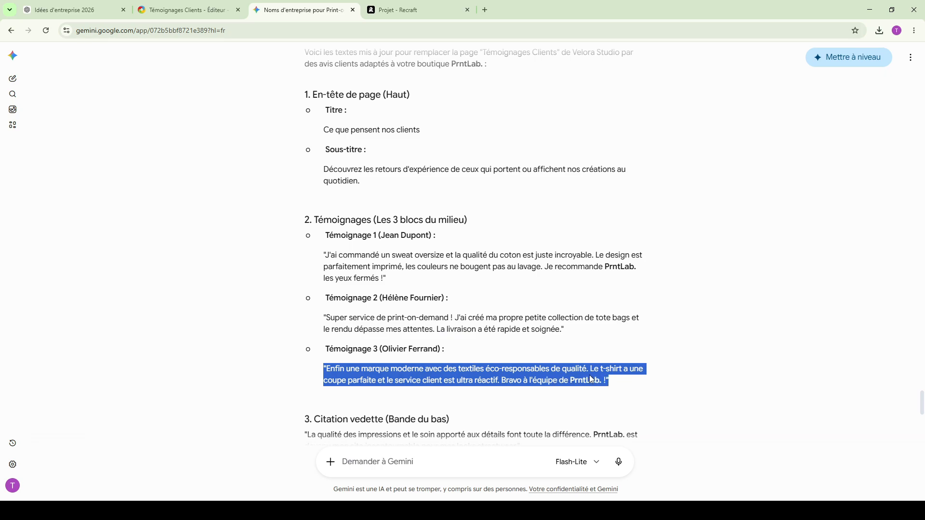
pyautogui.scroll(-2, 592, 380)
pyautogui.moveTo(351, 361); pyautogui.dragTo(315, 363)
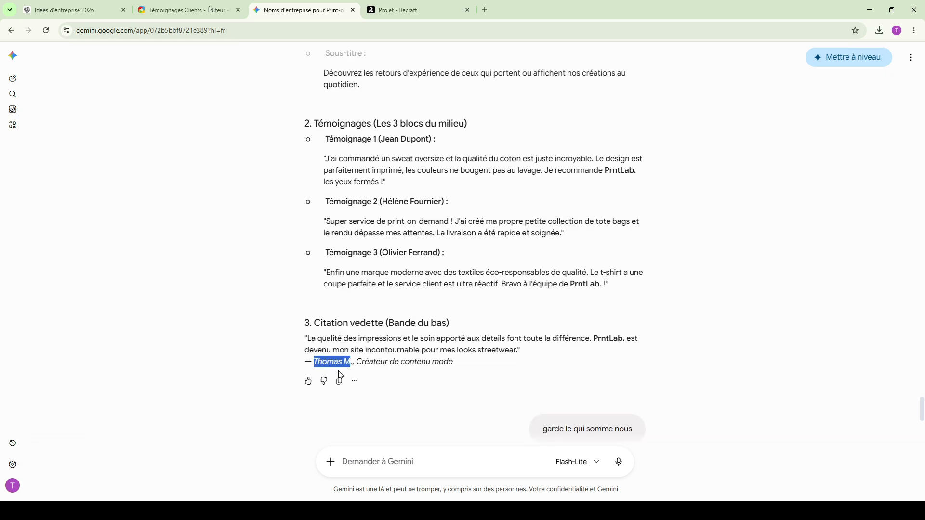
pyautogui.click(188, 9)
# - Review the home page sections, from the hero banner and featured products to the new collection and FAQ
pyautogui.scroll(10, 471, 406)
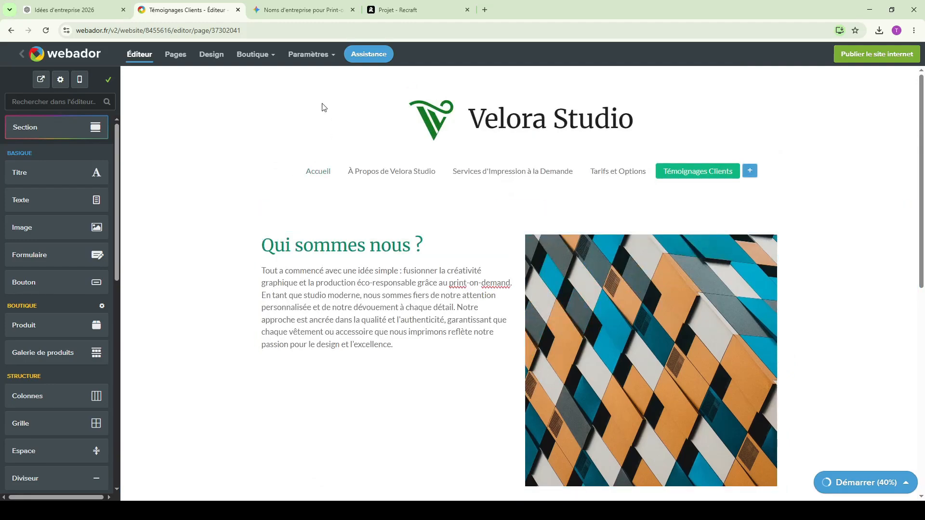
pyautogui.click(318, 171)
pyautogui.hotkey('ctrl', '-')
pyautogui.hotkey('ctrl', '-')
pyautogui.hotkey('ctrl', '-')
pyautogui.hotkey('ctrl', '-')
pyautogui.scroll(-6, 423, 318)
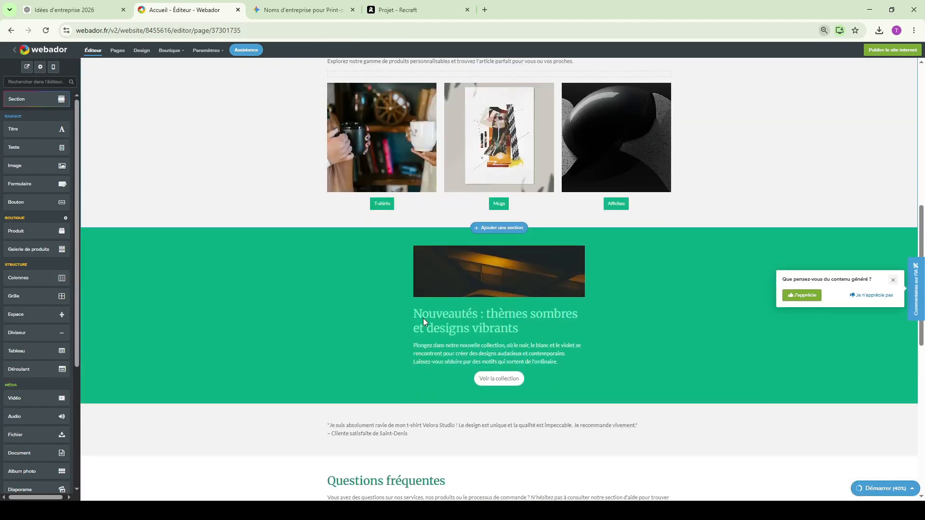
pyautogui.hotkey('ctrl', '+')
pyautogui.scroll(4, 424, 319)
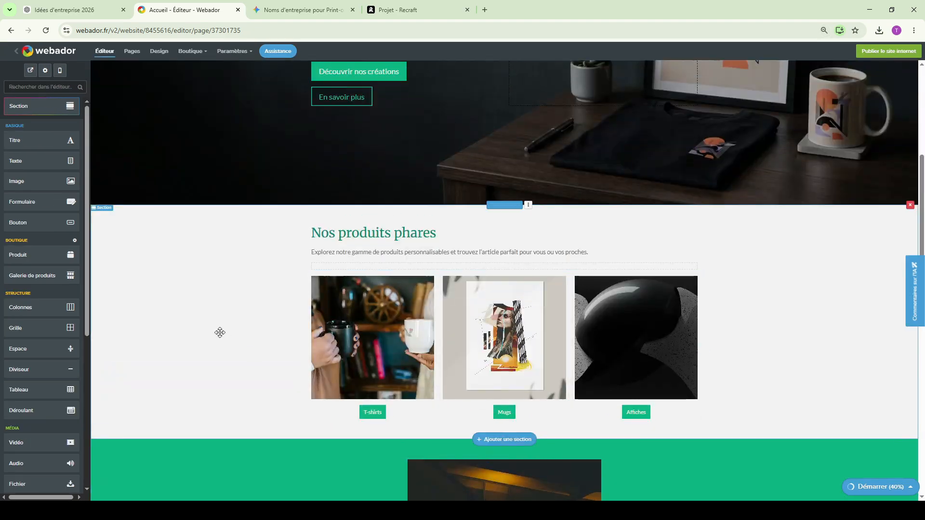
pyautogui.scroll(3, 340, 233)
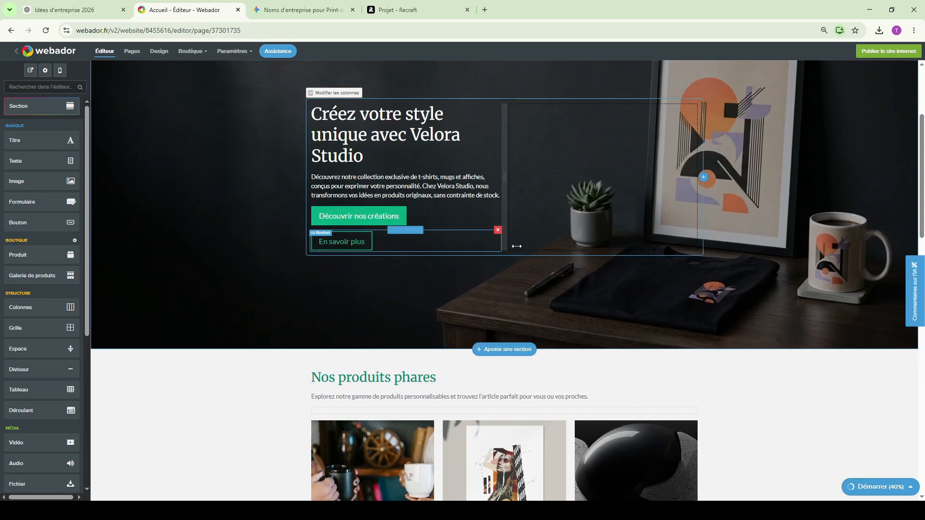
pyautogui.scroll(1, 341, 195)
pyautogui.scroll(3, 340, 196)
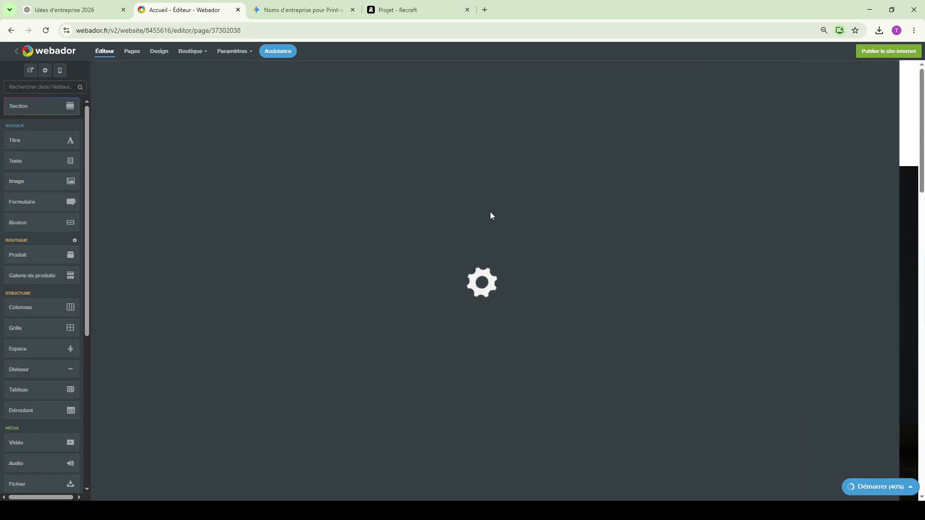
pyautogui.hotkey('ctrl', '+')
pyautogui.hotkey('ctrl', '+')
pyautogui.hotkey('ctrl', '+')
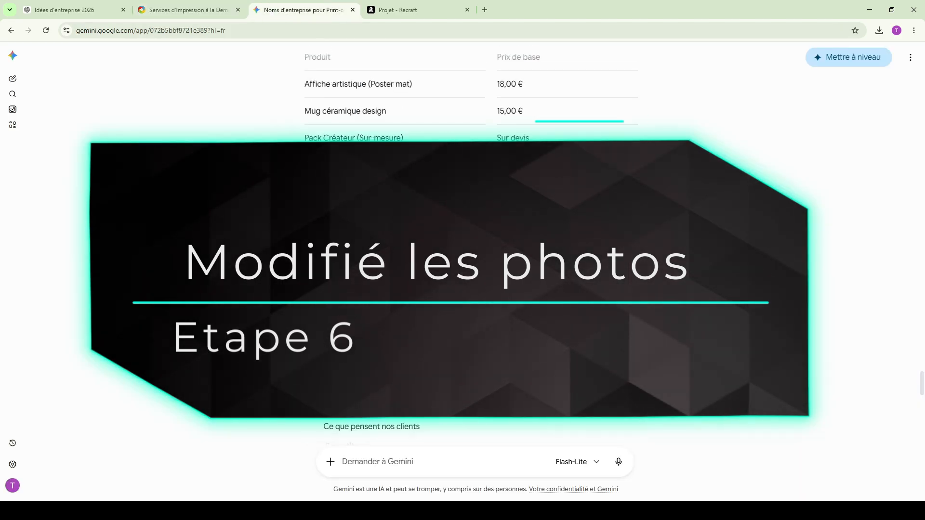
# - Ask Recraft for three images based on the service descriptions: t-shirts, sweats and hoodies; tote bags and phone cases; and brand merchandising
pyautogui.scroll(5, 393, 305)
pyautogui.scroll(10, 393, 305)
pyautogui.scroll(9, 393, 305)
pyautogui.scroll(-6, 390, 304)
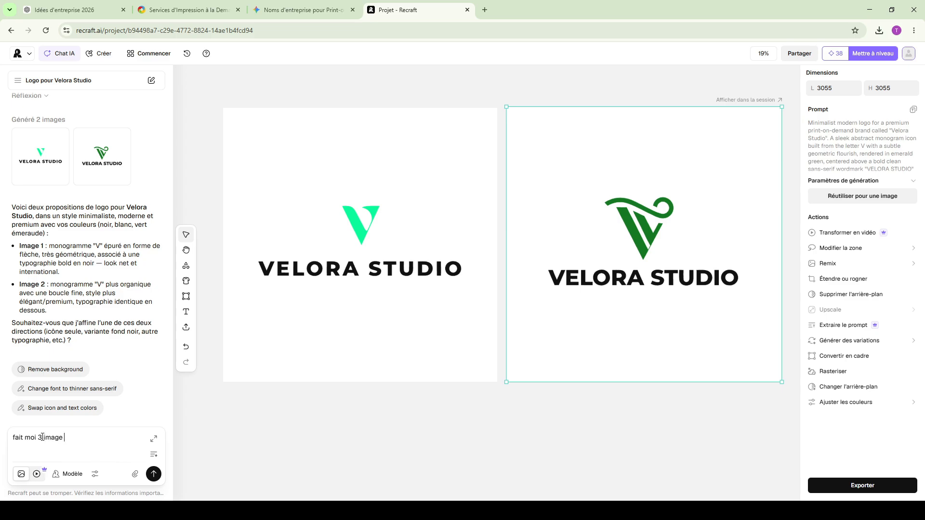
pyautogui.write('et la dern')
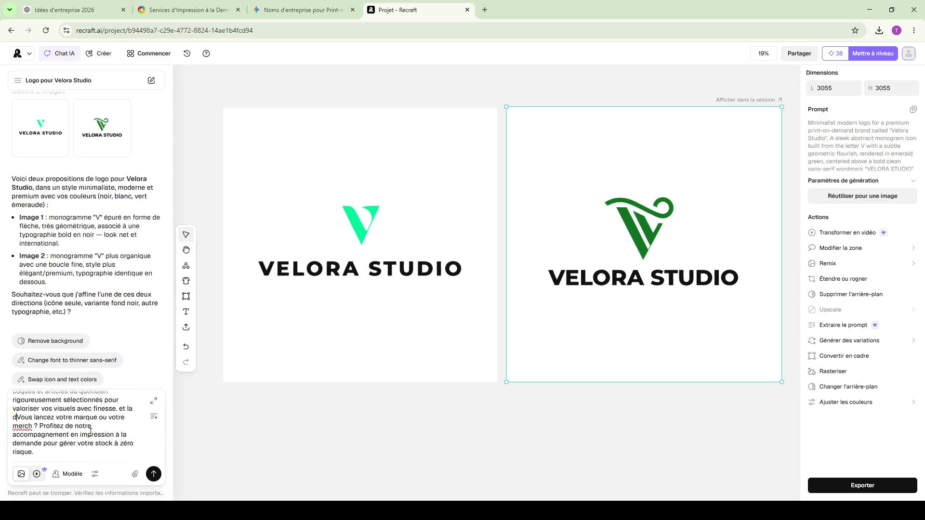
pyautogui.write('iere')
pyautogui.press('Return')
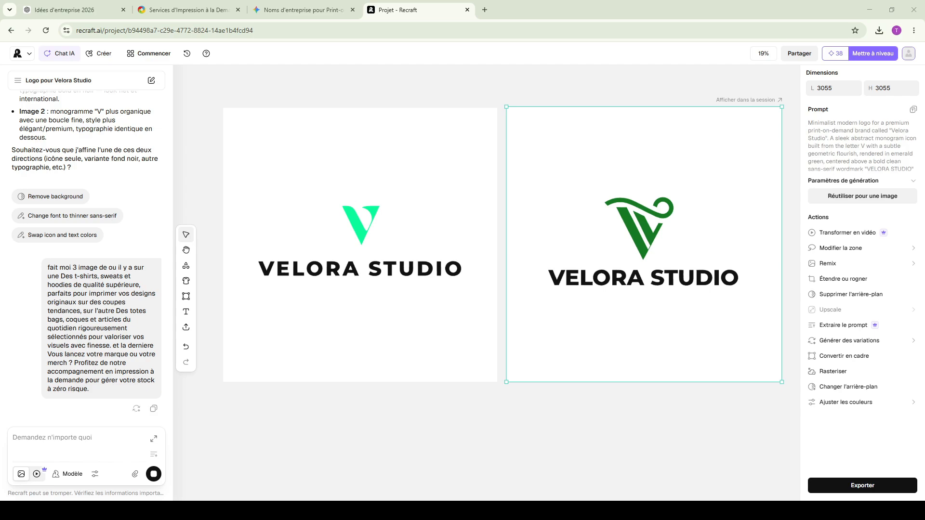
# - Examine the existing images on the website's Services, About, Pricing and Testimonials pages while Recraft generates the pictures
pyautogui.click(147, 4)
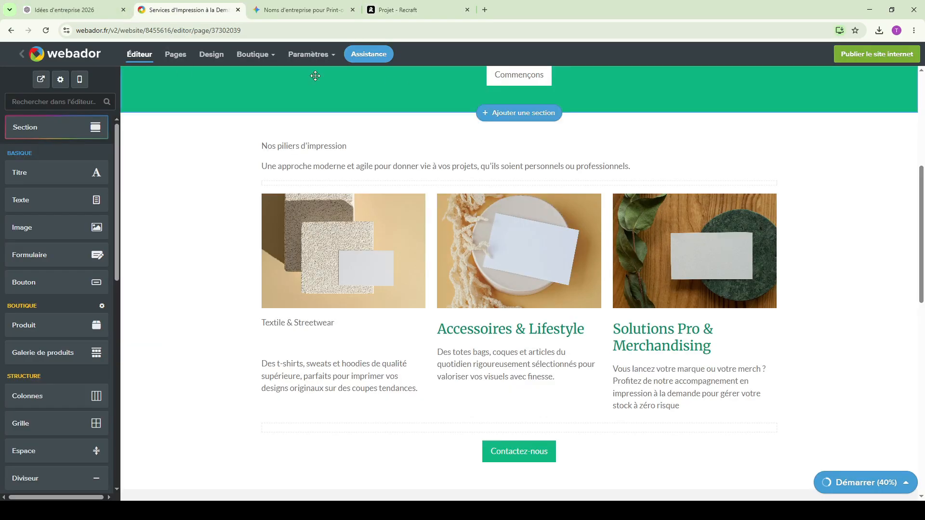
pyautogui.scroll(5, 403, 96)
pyautogui.click(325, 126)
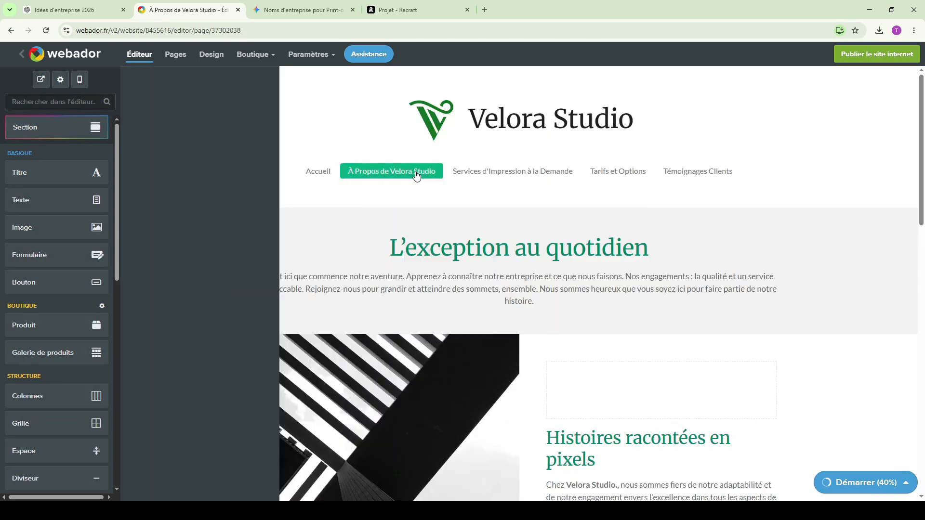
pyautogui.click(497, 172)
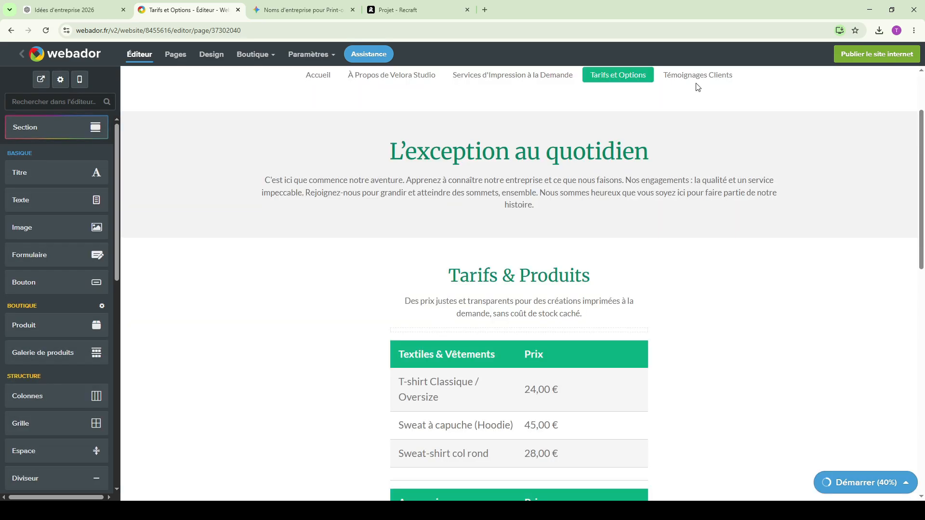
pyautogui.click(701, 80)
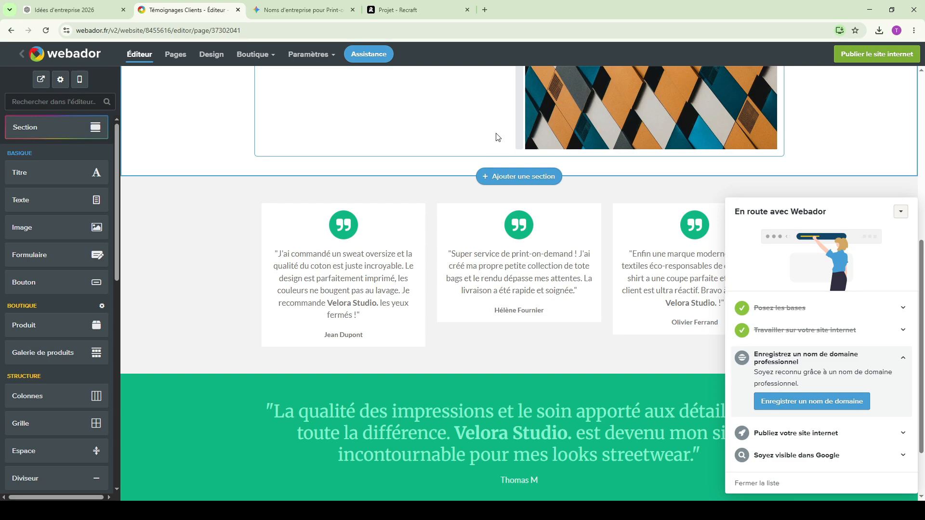
pyautogui.click(256, 4)
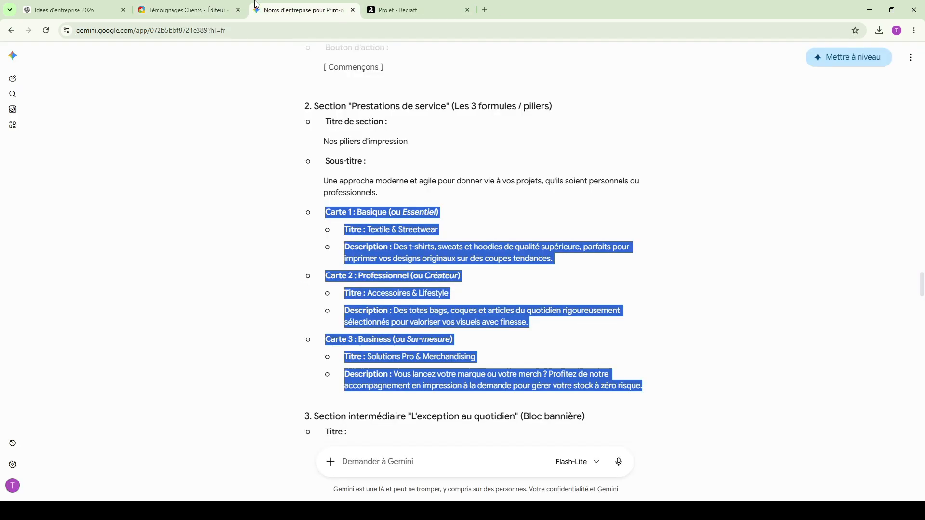
# - In Recraft, shrink the folded clothes and tote bag images in turn and move them aside on the canvas
pyautogui.click(376, 8)
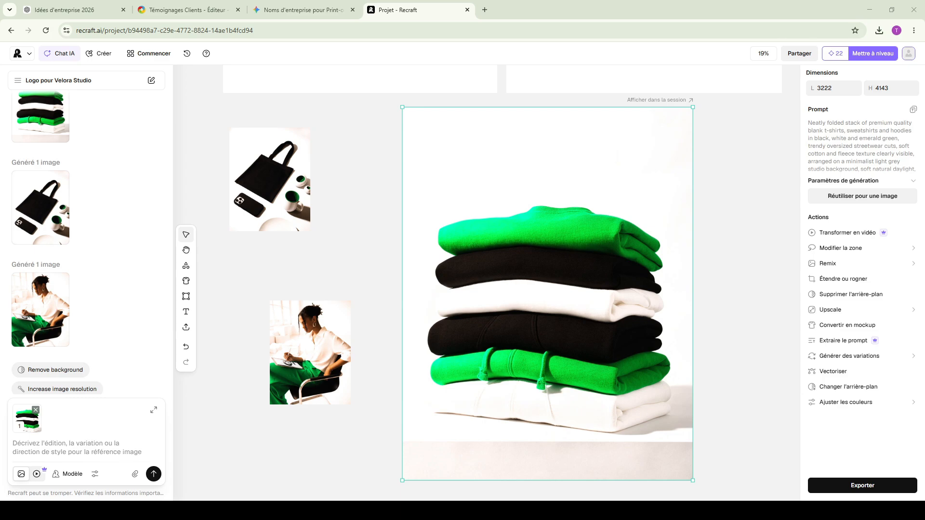
pyautogui.moveTo(410, 278)
pyautogui.mouseDown()
pyautogui.moveTo(283, 258)
pyautogui.moveTo(246, 274)
pyautogui.mouseUp()
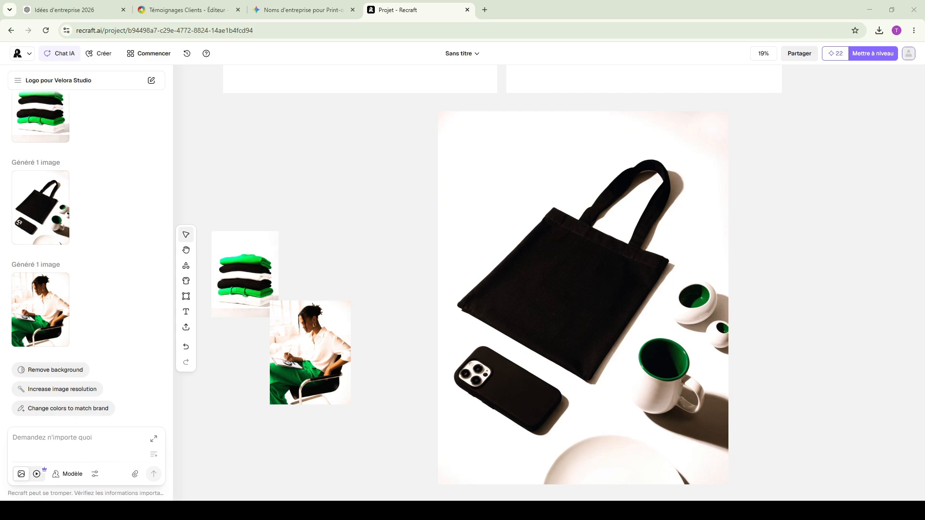
pyautogui.click(675, 159)
pyautogui.moveTo(729, 112); pyautogui.dragTo(504, 401)
pyautogui.moveTo(482, 454); pyautogui.dragTo(337, 193)
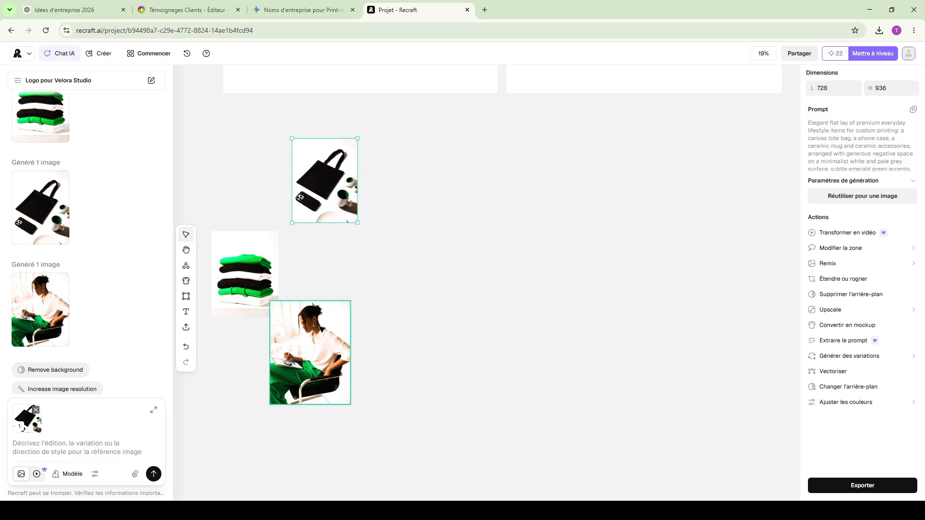
# - Move the image of the woman drawing on a tablet to the free canvas area and enlarge it
pyautogui.moveTo(308, 337); pyautogui.dragTo(715, 409)
pyautogui.moveTo(677, 369); pyautogui.dragTo(413, 110)
pyautogui.click(281, 455)
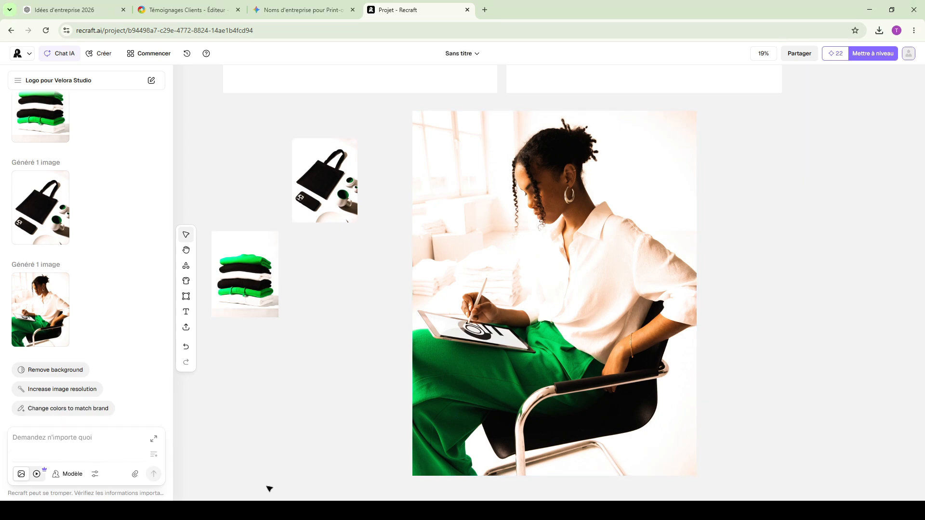
pyautogui.click(102, 511)
# - On the Webador Services page, replace the first card's plain title with the heading "Textile & Streetwear" from Gemini's text
pyautogui.click(212, 9)
pyautogui.scroll(7, 344, 164)
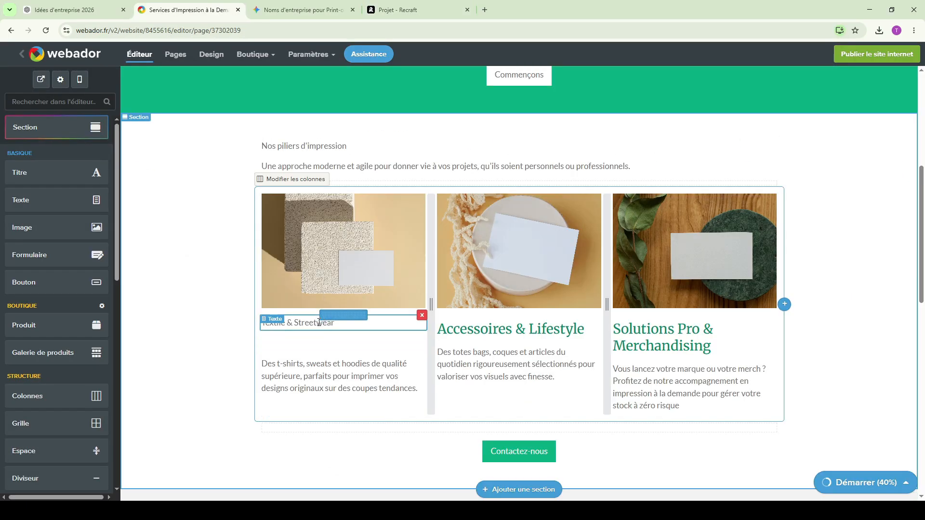
pyautogui.tripleClick(303, 322)
pyautogui.write('Accessoires & Lifestyle')
pyautogui.click(381, 344)
pyautogui.click(304, 10)
pyautogui.moveTo(445, 233); pyautogui.dragTo(386, 233)
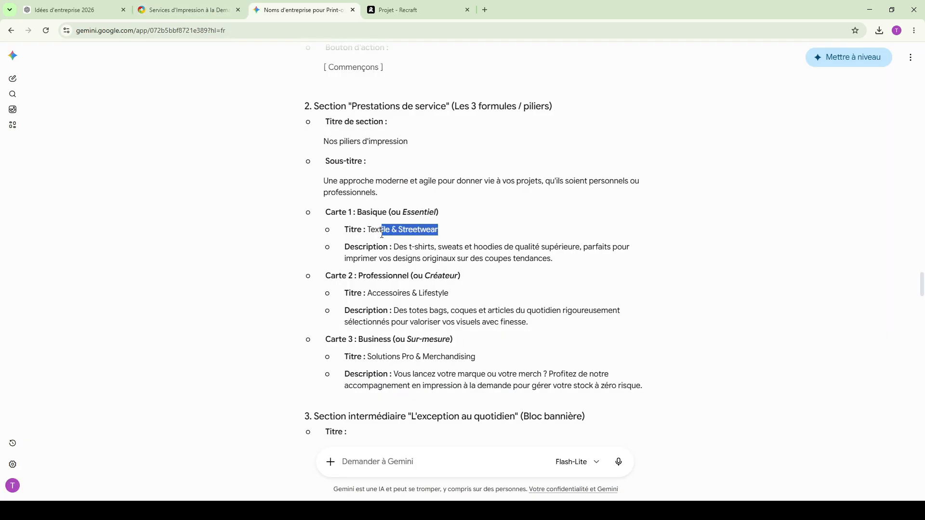
pyautogui.click(359, 243)
# - Replace the first service card's picture with the folded clothes image and the second card's with the woman drawing on a tablet
pyautogui.click(303, 165)
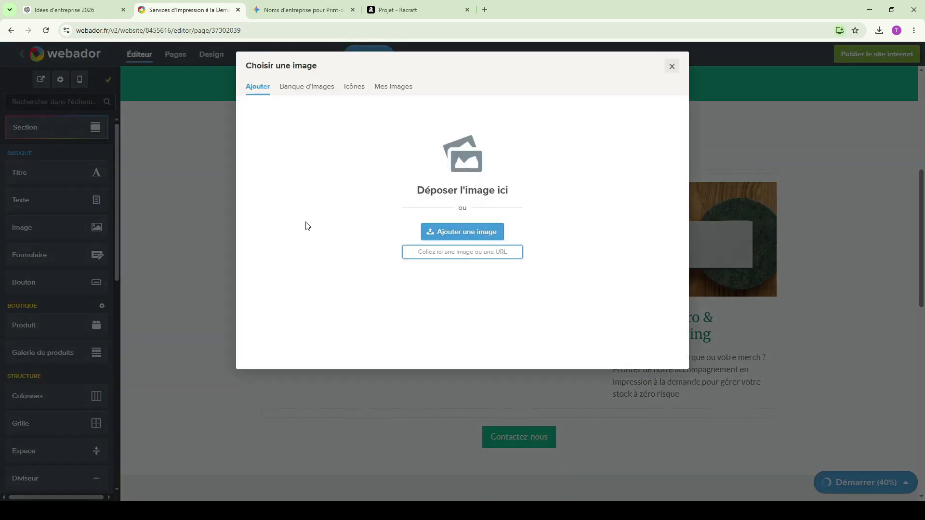
pyautogui.click(438, 232)
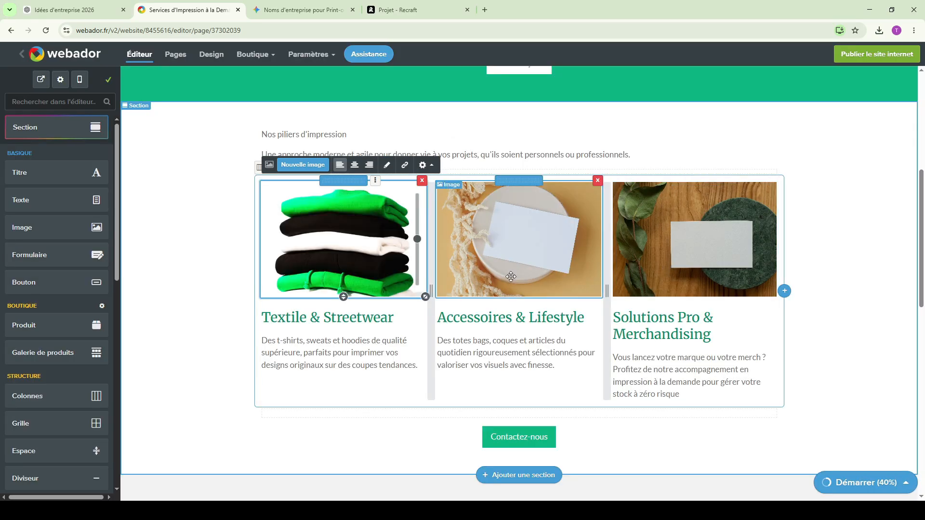
pyautogui.click(834, 262)
pyautogui.scroll(-7, 843, 294)
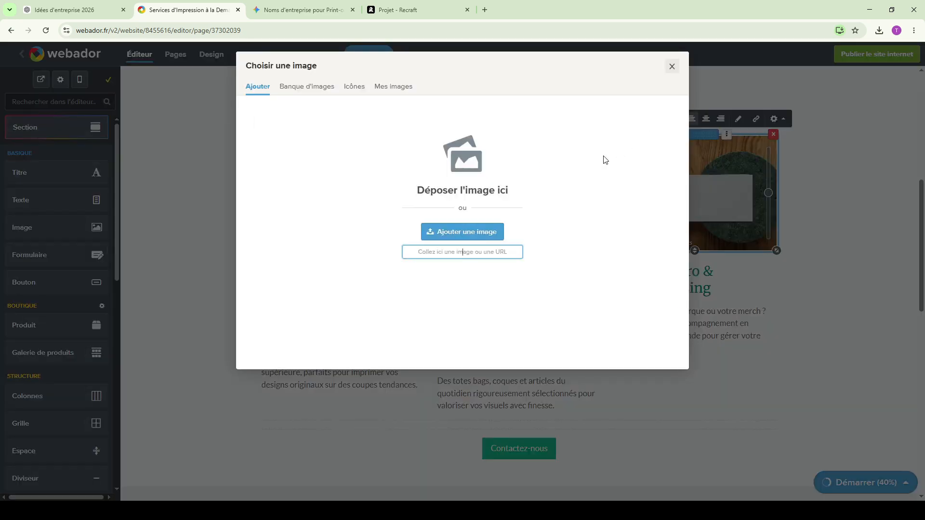
# - Replace the second service card's picture with the tote bag image and the third card's with the woman drawing on a tablet
pyautogui.click(485, 231)
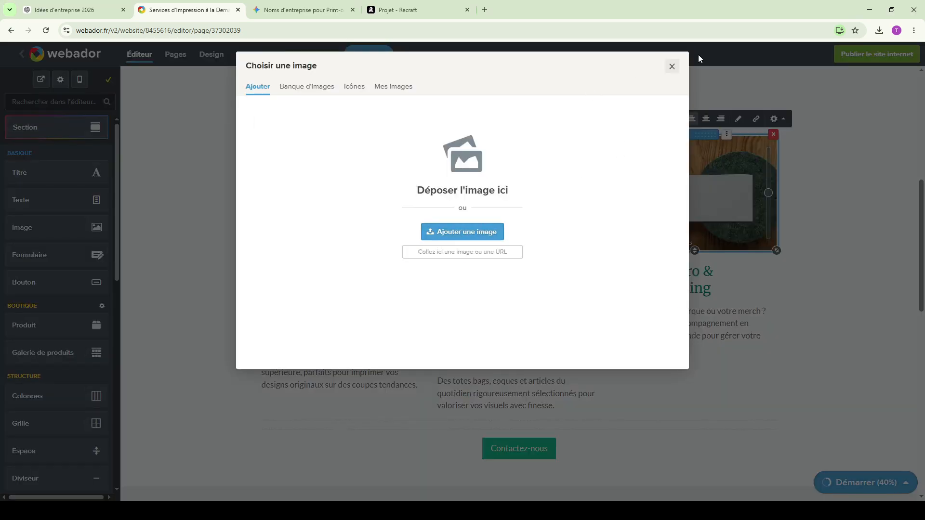
pyautogui.click(672, 67)
pyautogui.click(511, 217)
pyautogui.click(478, 122)
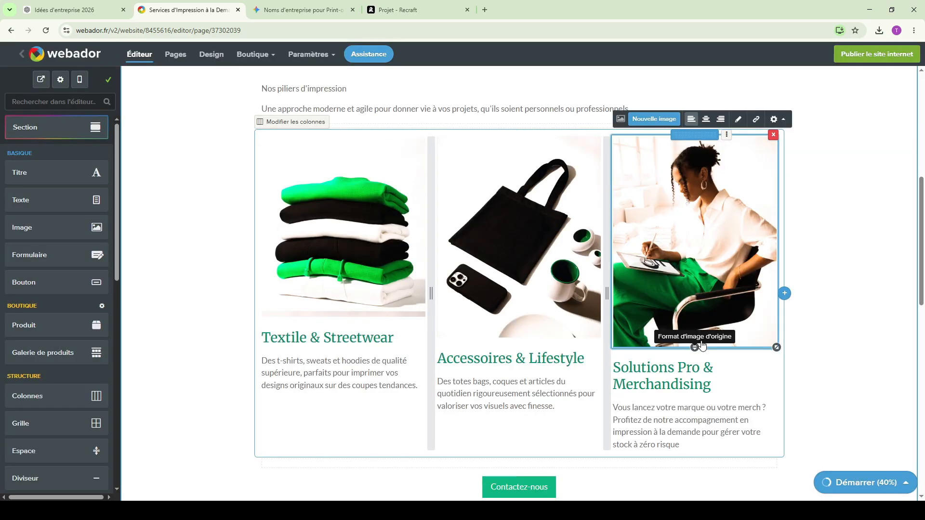
pyautogui.click(834, 294)
pyautogui.scroll(-2, 895, 326)
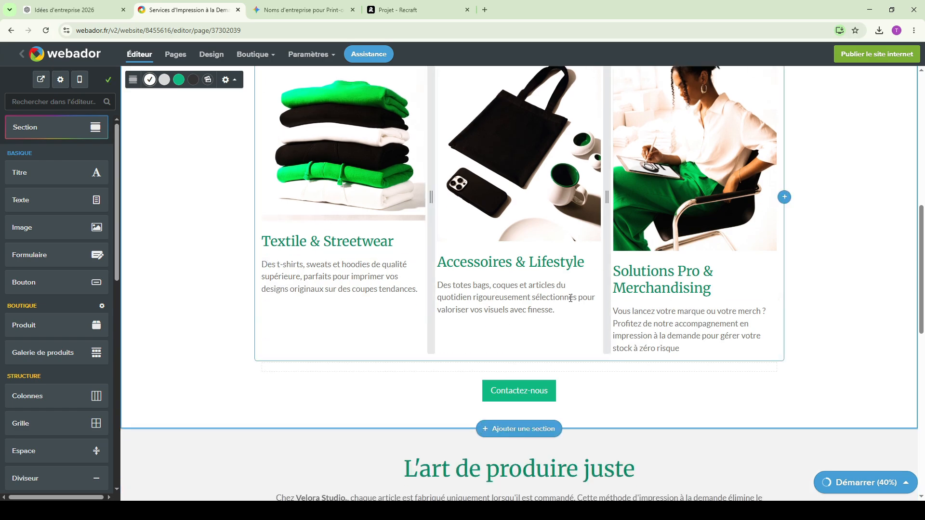
pyautogui.scroll(5, 814, 280)
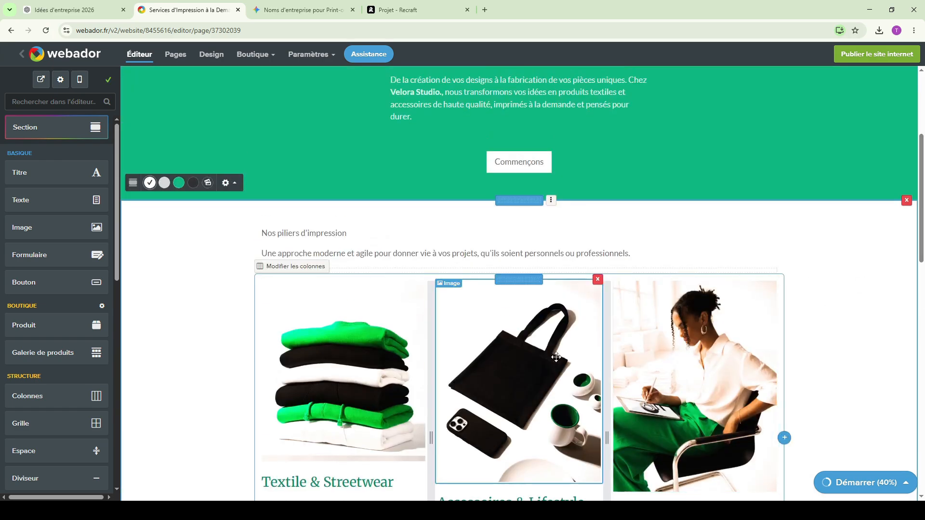
pyautogui.scroll(-6, 750, 374)
pyautogui.scroll(10, 737, 368)
# - Review the layout and pictures on the "Tarifs et Options" and "À Propos de Velora Studio" pages
pyautogui.click(618, 171)
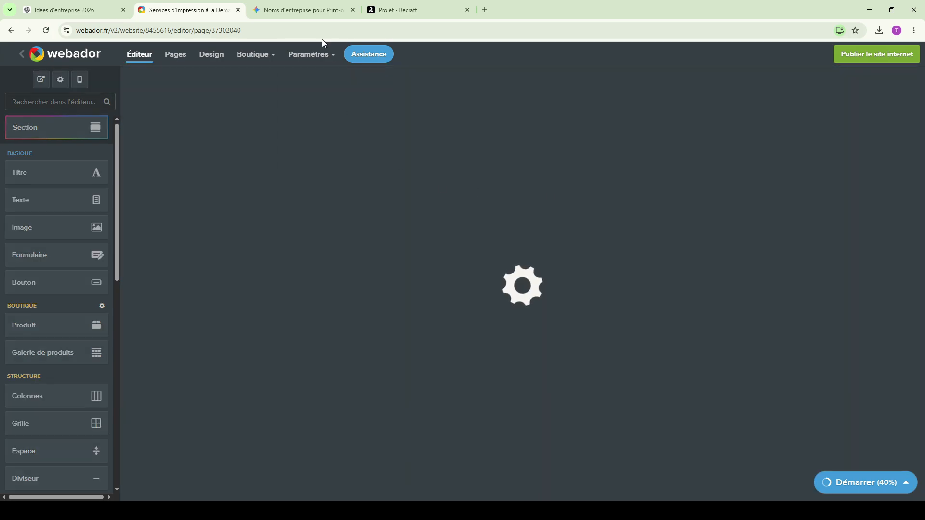
pyautogui.scroll(-8, 581, 264)
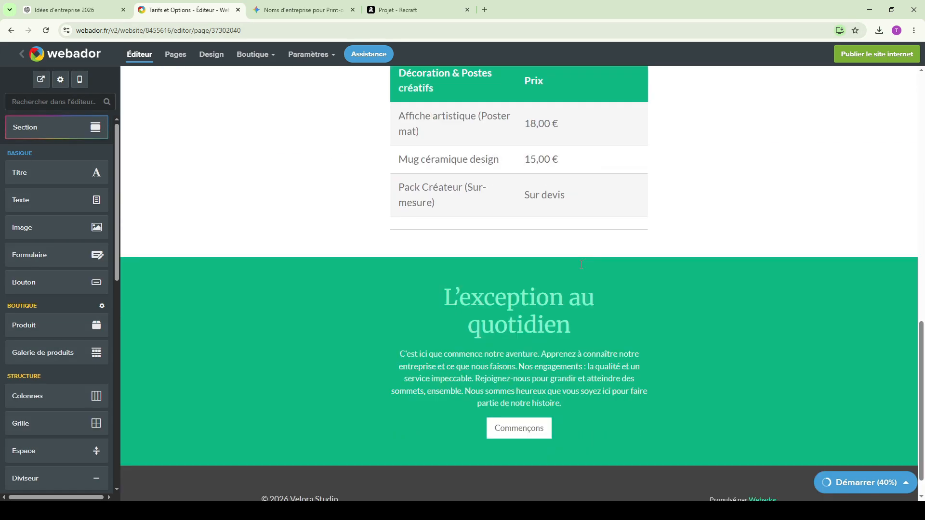
pyautogui.scroll(13, 587, 262)
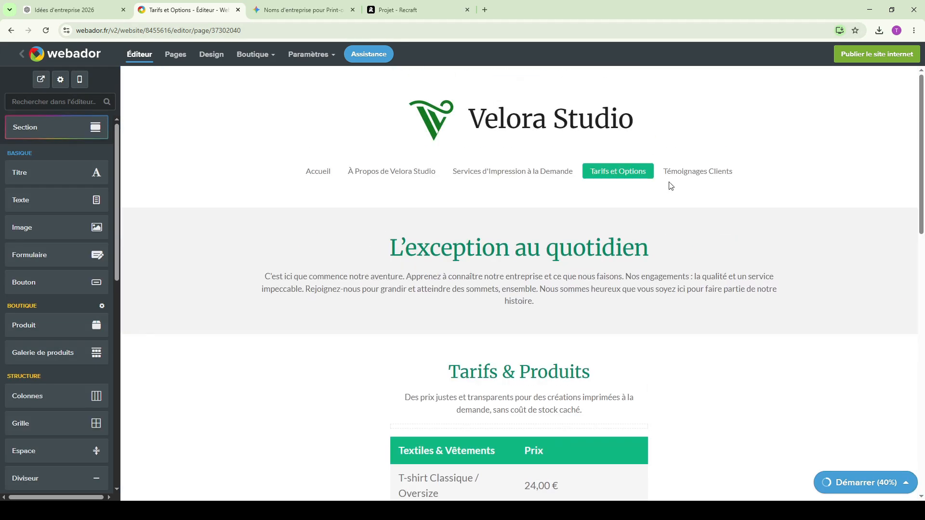
pyautogui.click(671, 185)
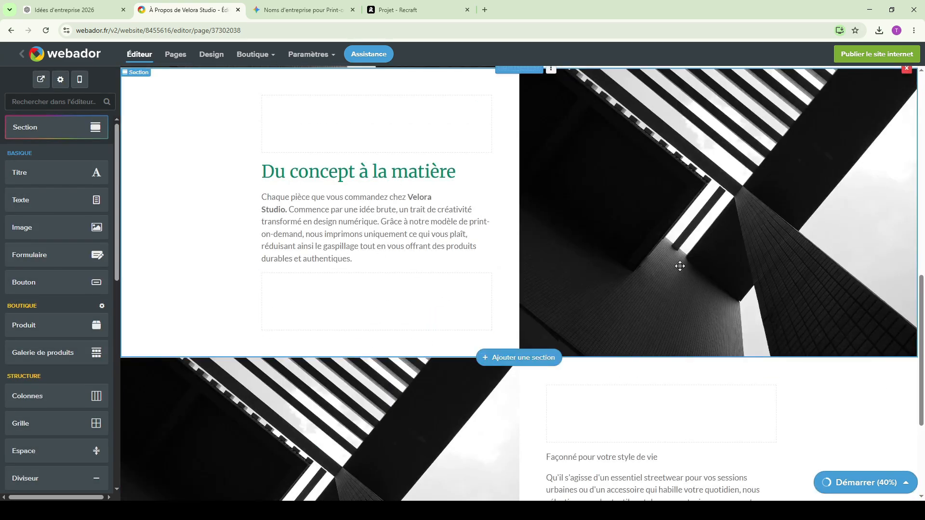
pyautogui.scroll(10, 680, 266)
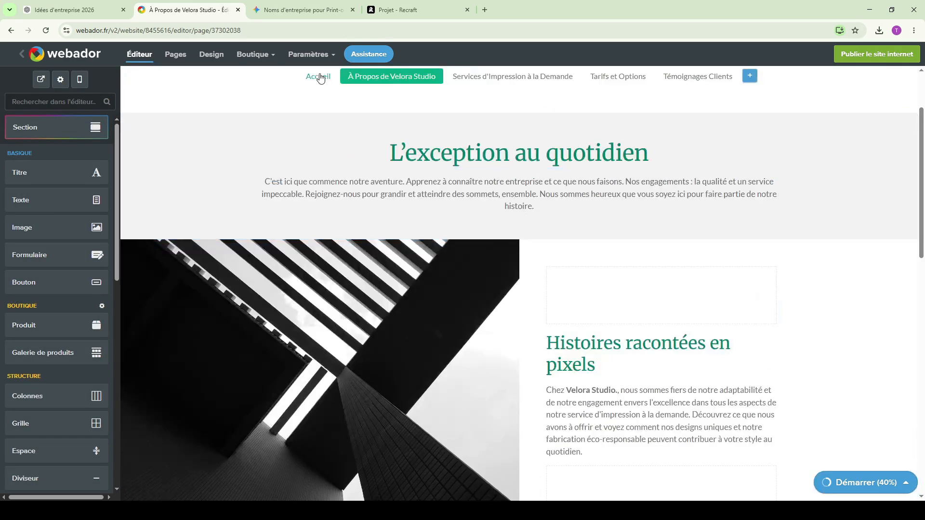
# - On the Accueil page, replace the T-shirts product picture with the folded clothes image and the Mugs picture with the tote bag image
pyautogui.click(320, 76)
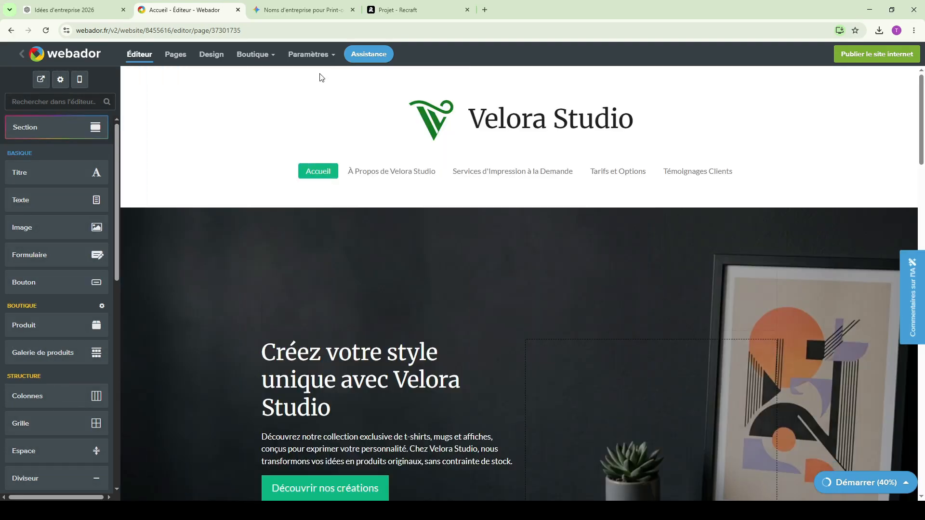
pyautogui.scroll(-9, 551, 192)
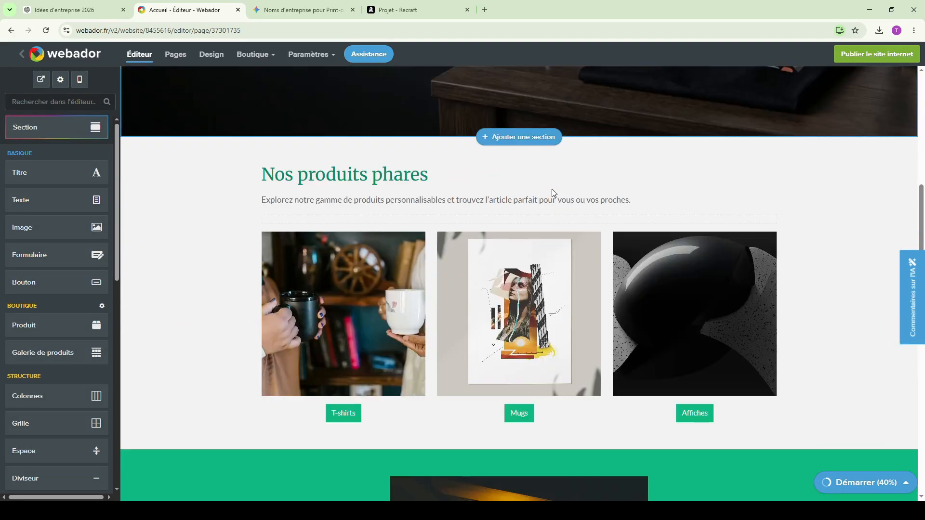
pyautogui.click(314, 237)
pyautogui.click(303, 215)
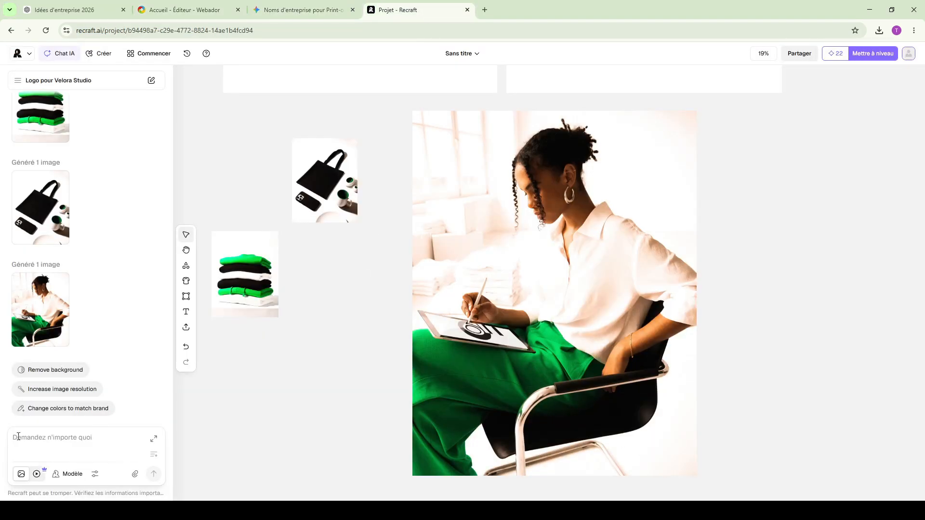
# - In Recraft, generate a black Velora Studio poster image for the Affiches product and dismiss the upgrade offer
pyautogui.click(19, 436)
pyautogui.write('genère des affiches')
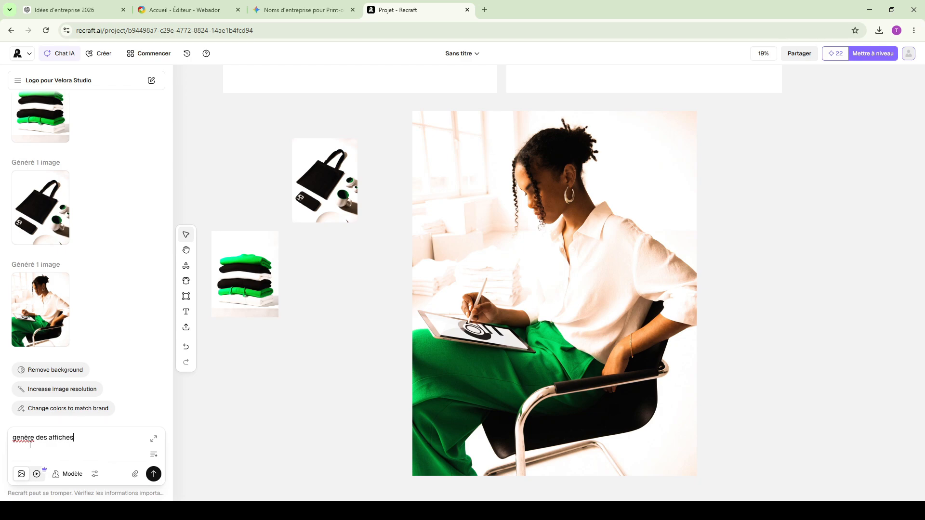
pyautogui.press('Return')
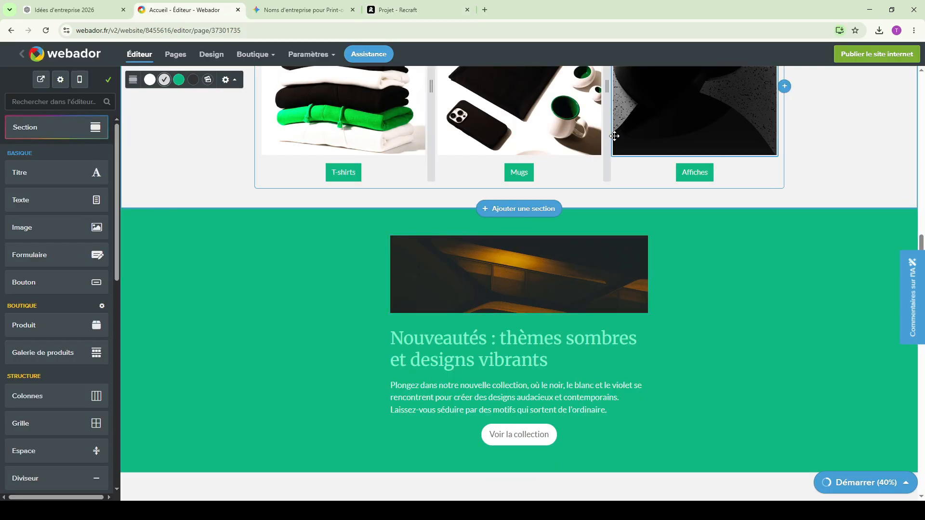
pyautogui.scroll(-1, 614, 137)
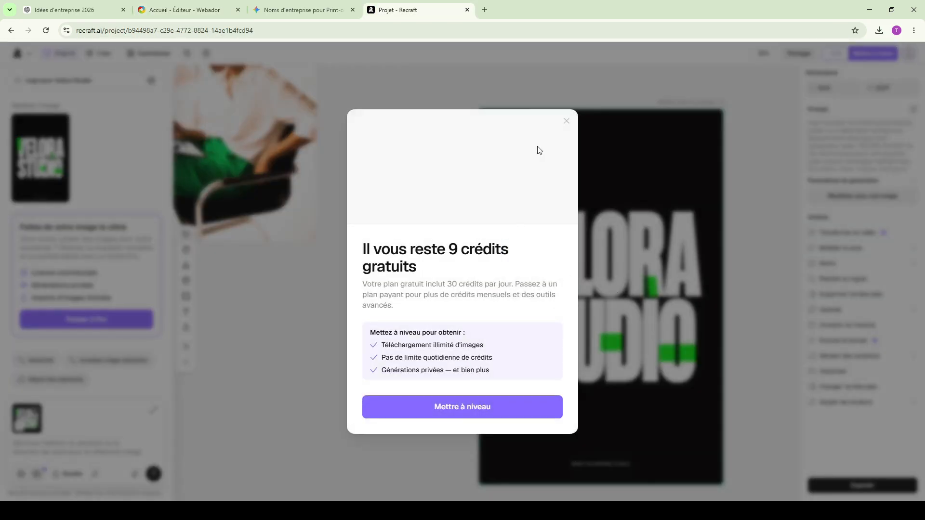
pyautogui.click(567, 121)
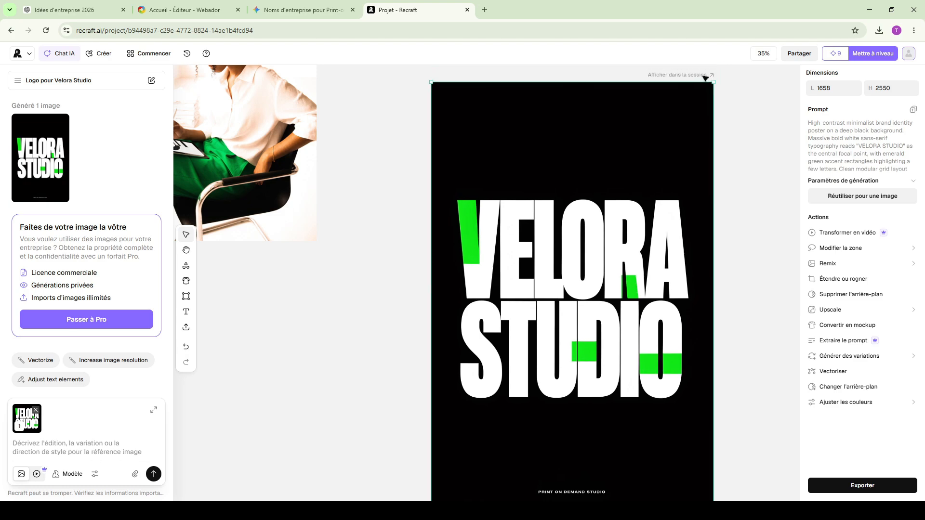
pyautogui.click(716, 220)
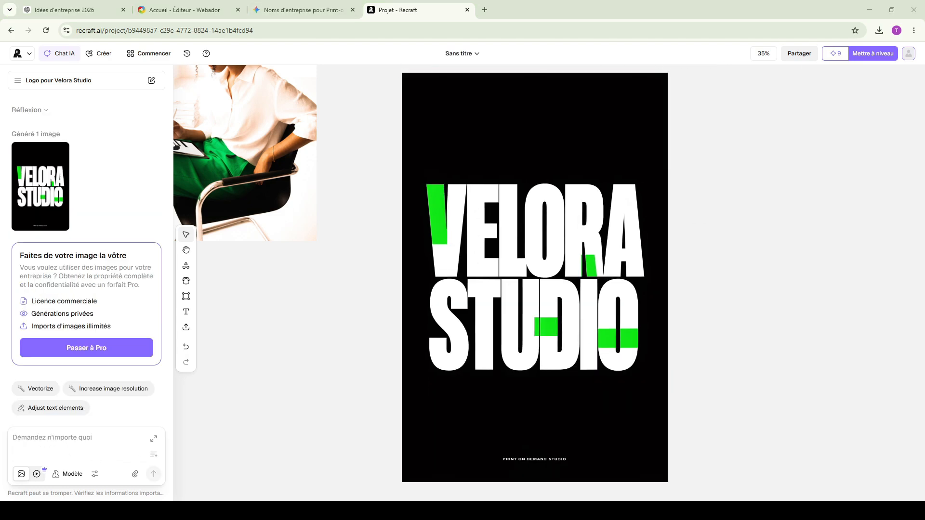
# - On the Webador Accueil page, replace the Affiches product picture with the Velora Studio poster and check the rest of the page
pyautogui.click(309, 9)
pyautogui.click(193, 9)
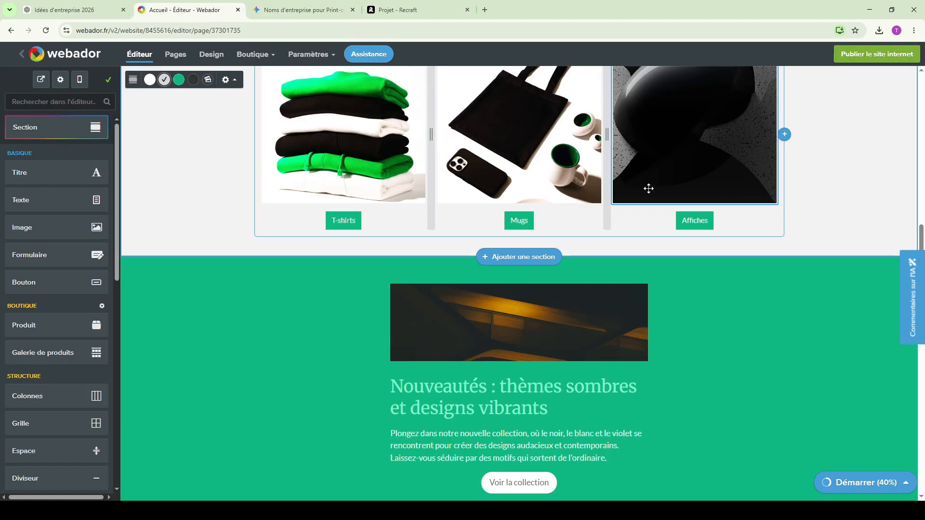
pyautogui.scroll(1, 647, 192)
pyautogui.scroll(-7, 881, 309)
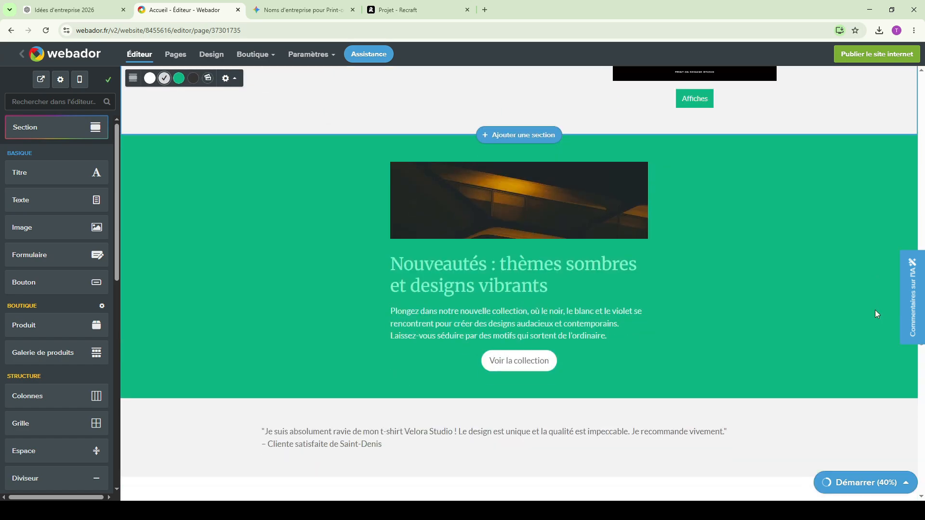
pyautogui.scroll(14, 877, 314)
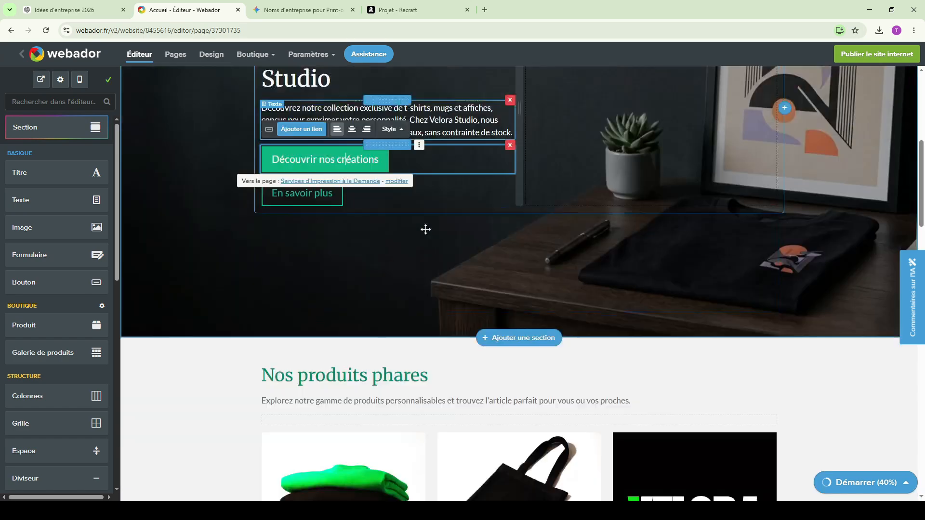
pyautogui.scroll(-14, 426, 230)
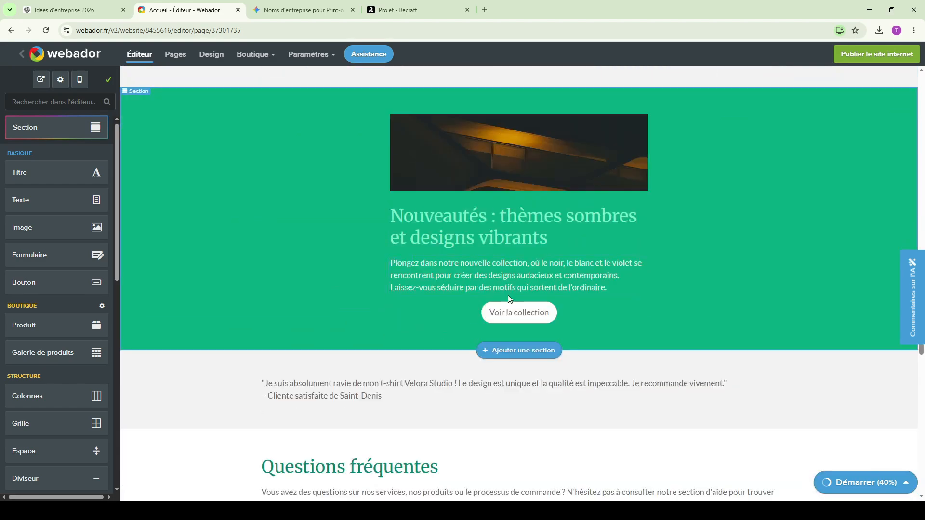
pyautogui.click(533, 314)
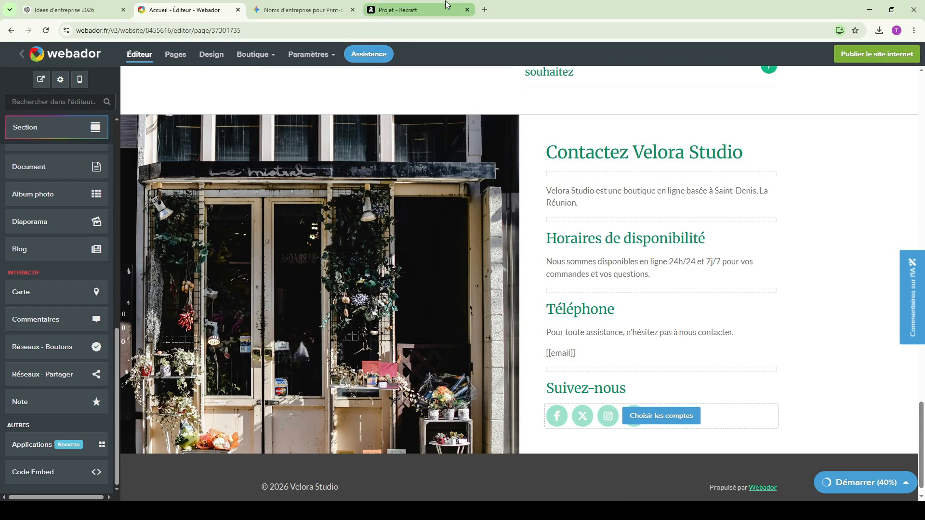
# - Open the Hailuo AI video generator site in a new browser tab
pyautogui.click(485, 9)
pyautogui.write('hai')
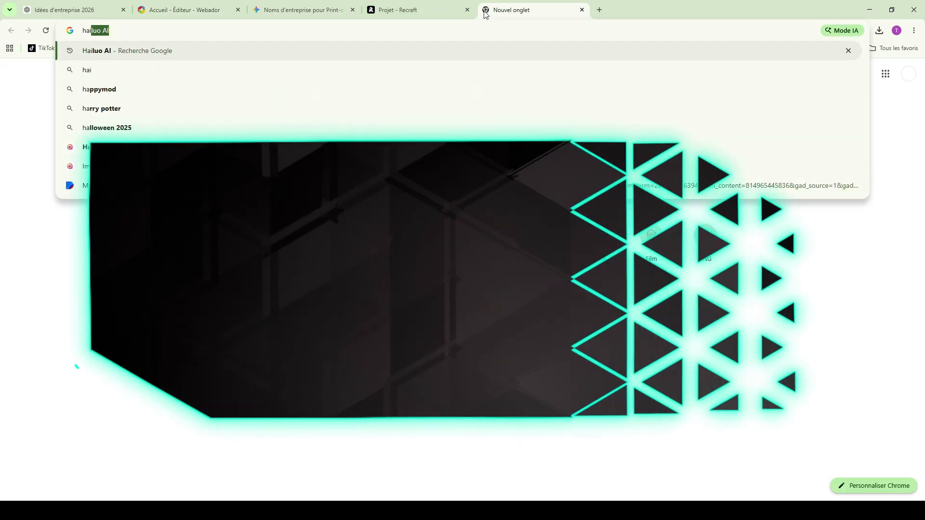
pyautogui.press('BackSpace')
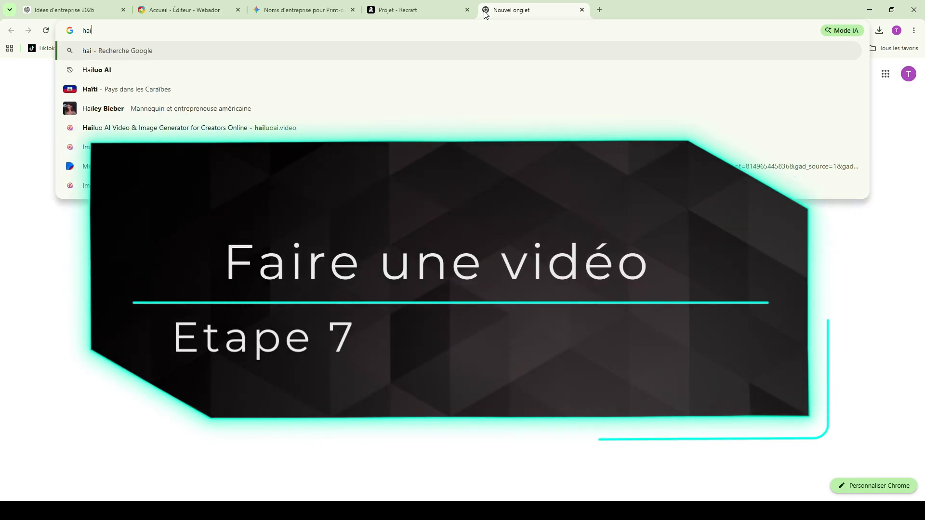
pyautogui.press('Down')
pyautogui.press('Return')
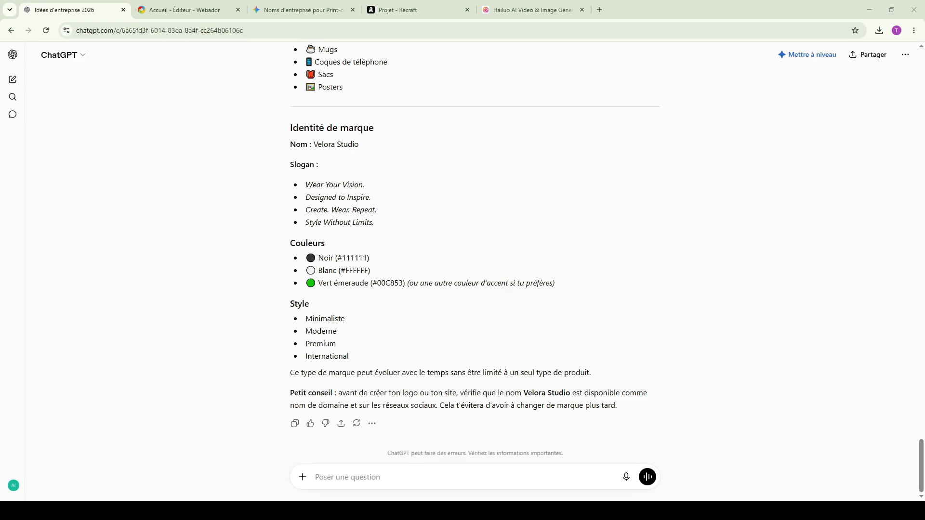
# - Ask Gemini "Écris une publicité TikTok de 6 seconde comme sa je fait la vidéo" and copy the Visuel description from its answer
pyautogui.write('Écris une publicité TikTok de 20 seconde')
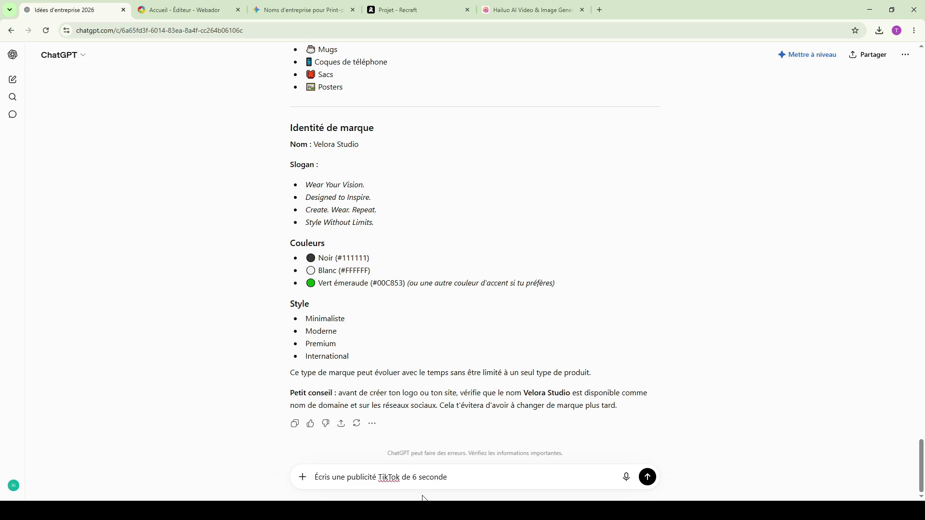
pyautogui.press('Return')
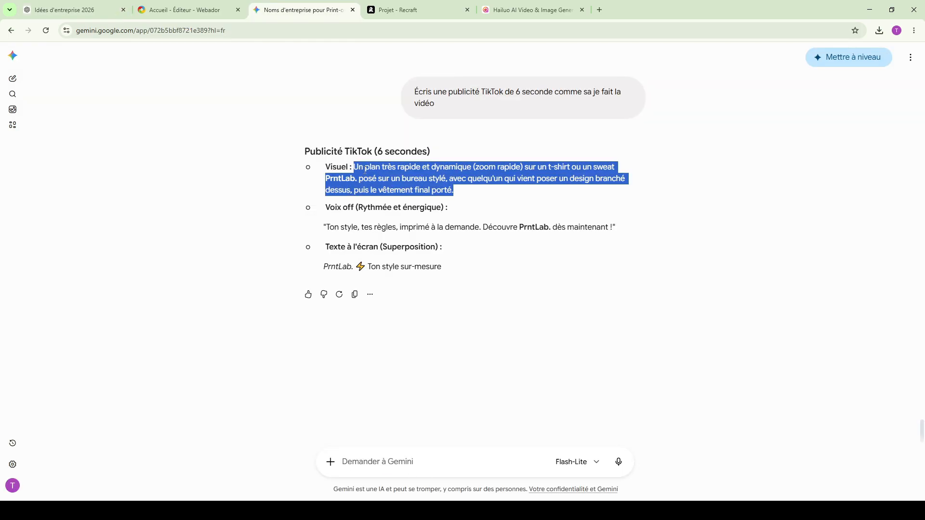
# - In Hailuo, generate a 6s, 768p video from "fait un" plus Gemini's visual and on-screen text for Velora Studio, with the poster as start frame
pyautogui.click(528, 9)
pyautogui.click(336, 201)
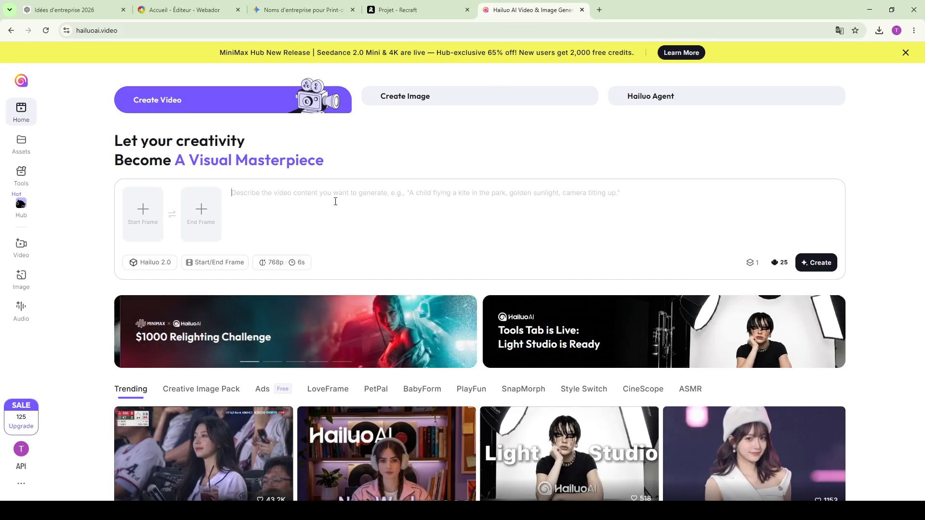
pyautogui.write('fait u')
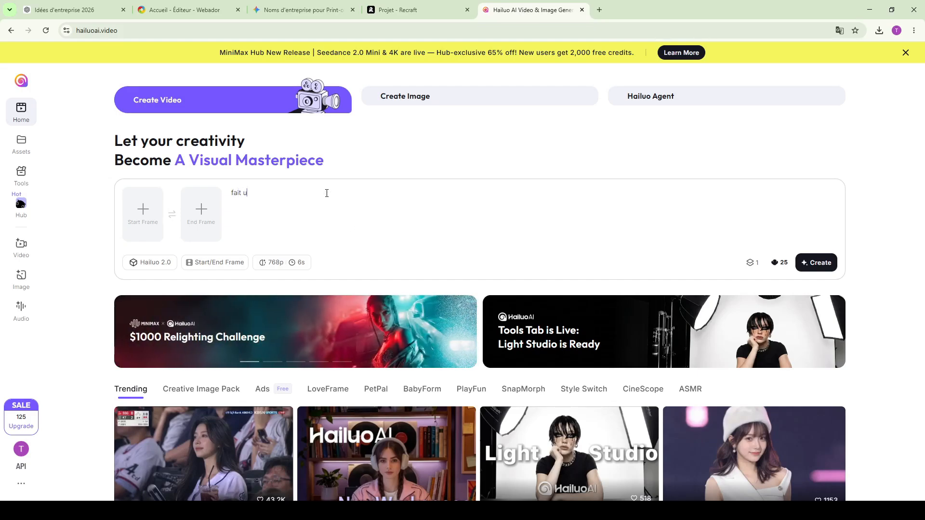
pyautogui.write('n')
pyautogui.write("Un plan très rapide et dynamique (zoom rapide) sur un t-shirt ou un sweat PrntLab. posé sur un bureau stylé, avec quelqu'un qui vient poser un design branché dessus, puis le vêtement final porté.")
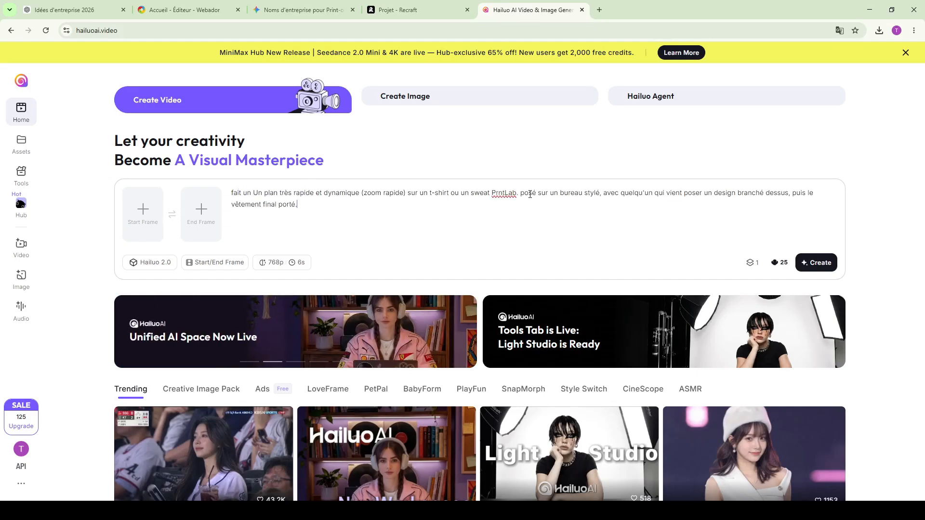
pyautogui.hotkey('ctrl', 'v')
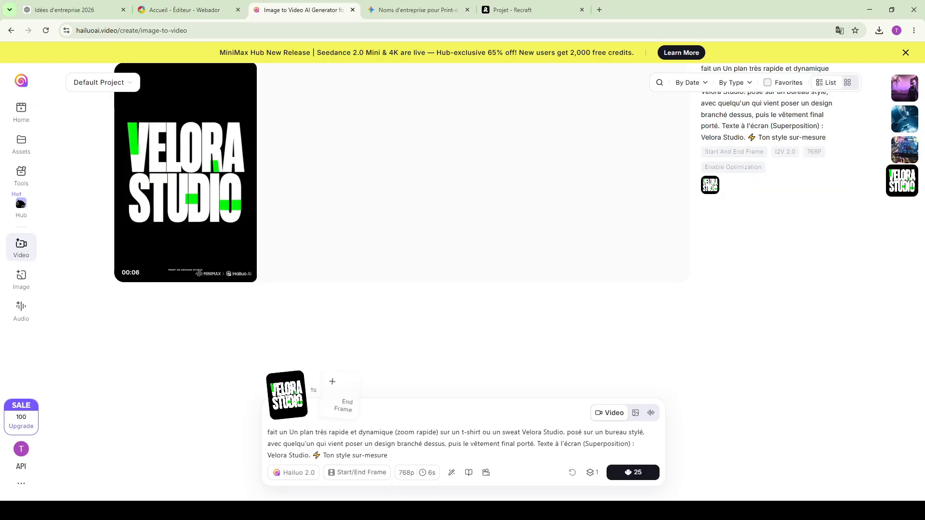
# - Play the generated Velora Studio T-shirt video in full screen, then return to the project's video list
pyautogui.moveTo(248, 281)
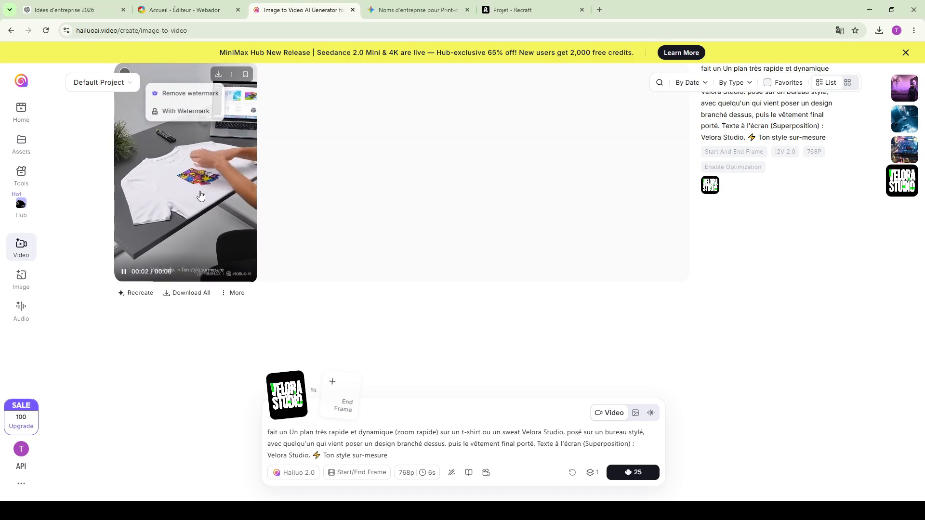
pyautogui.click(193, 243)
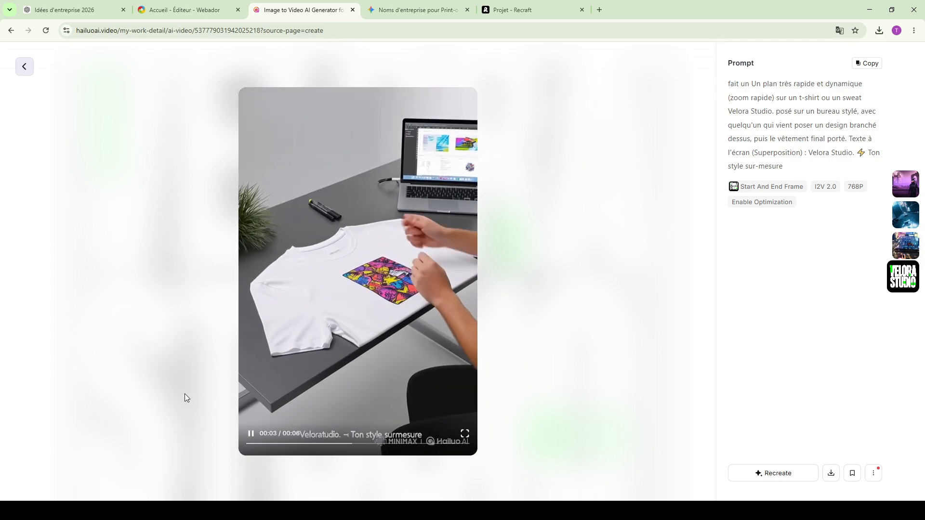
pyautogui.doubleClick(332, 436)
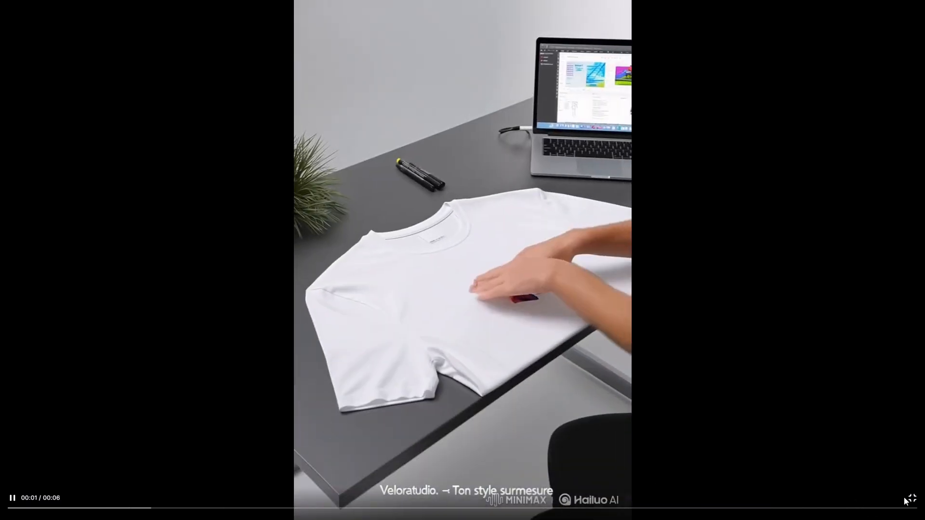
pyautogui.click(909, 499)
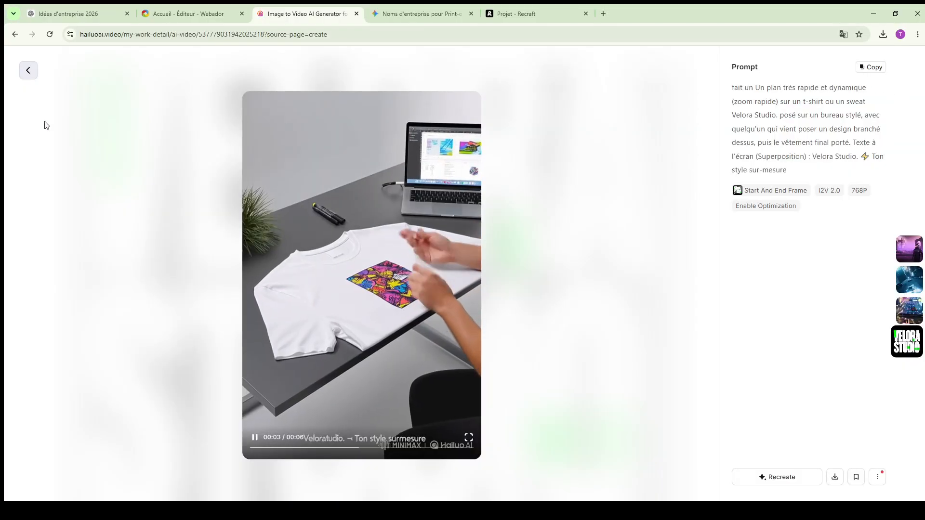
pyautogui.click(28, 70)
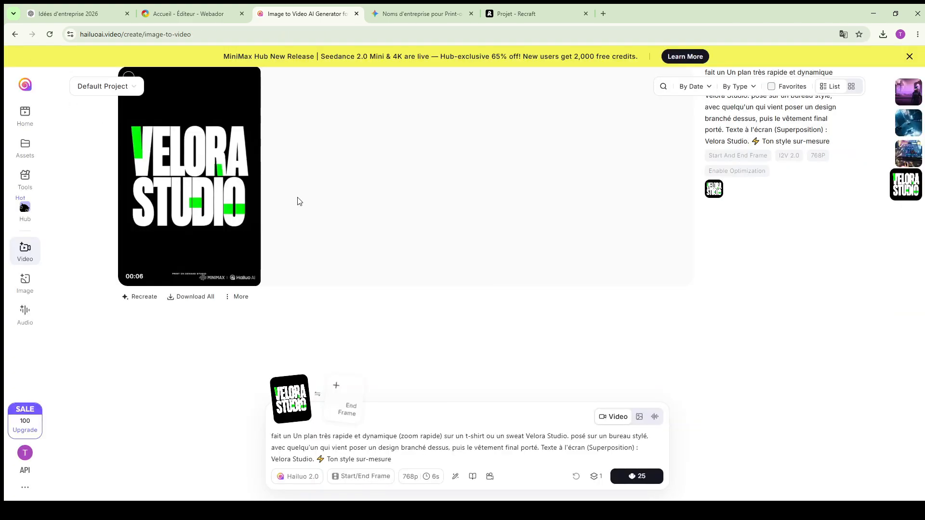
pyautogui.scroll(2, 300, 202)
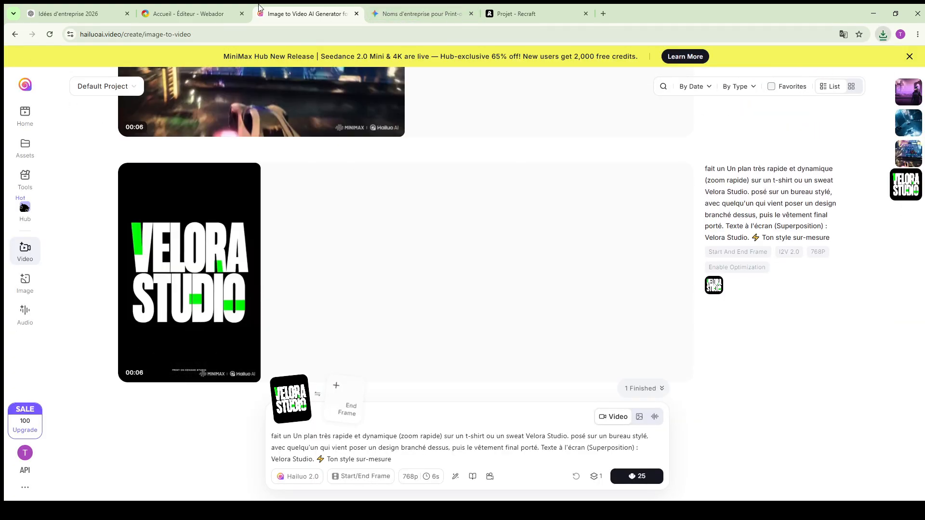
# - Switch to the Webador editor and review the Accueil page from the hero banner through products, FAQ and contact section
pyautogui.click(221, 7)
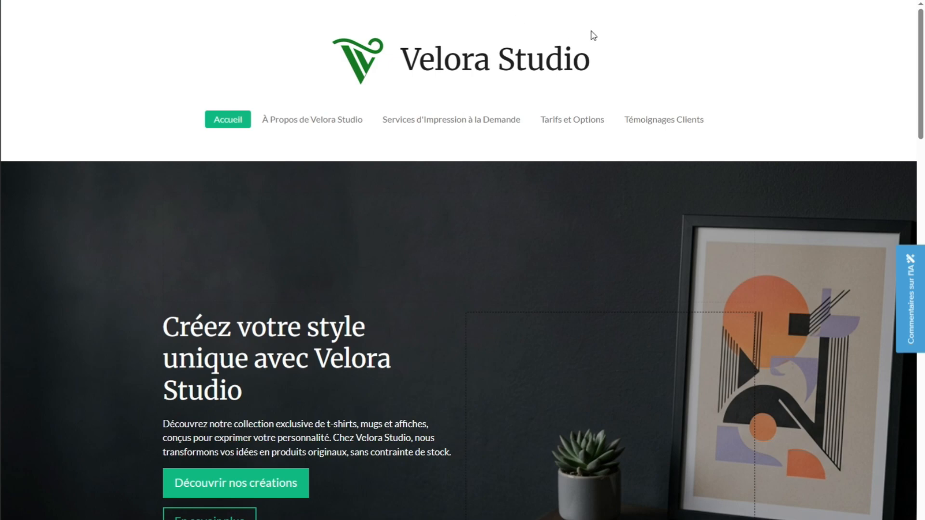
pyautogui.scroll(-1, 628, 8)
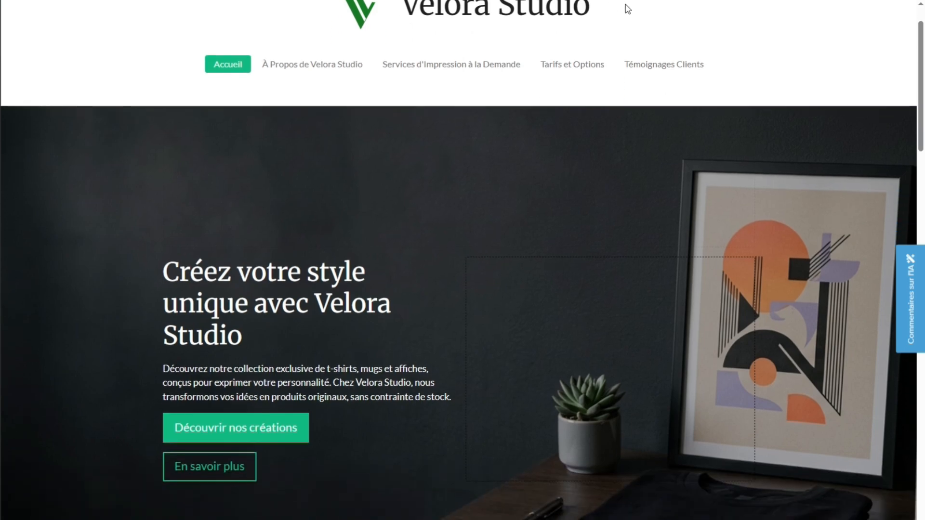
pyautogui.scroll(-1, 627, 8)
pyautogui.scroll(-2, 626, 6)
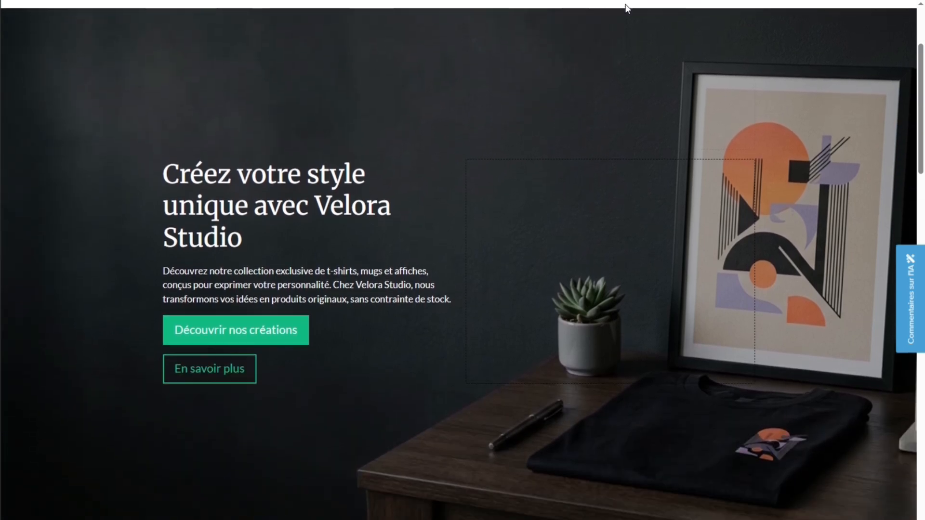
pyautogui.scroll(-1, 626, 6)
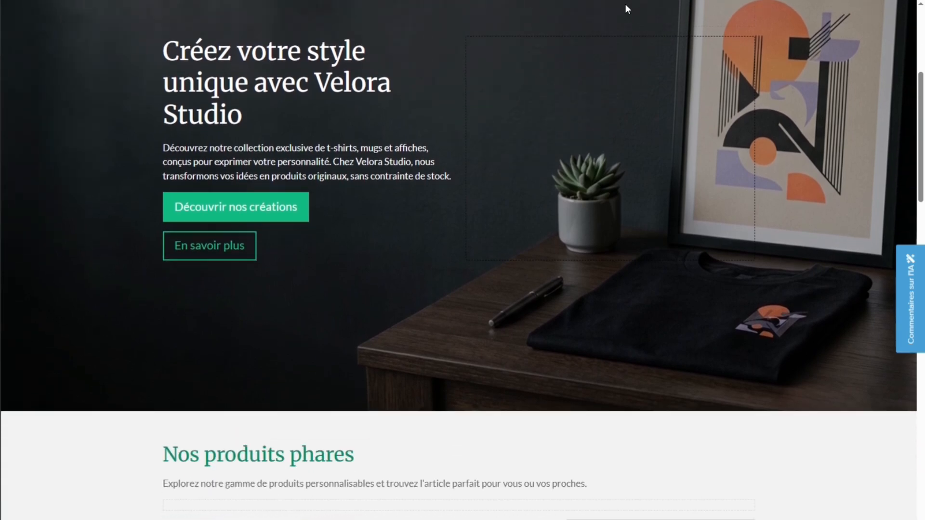
pyautogui.scroll(-1, 626, 6)
pyautogui.scroll(-2, 625, 7)
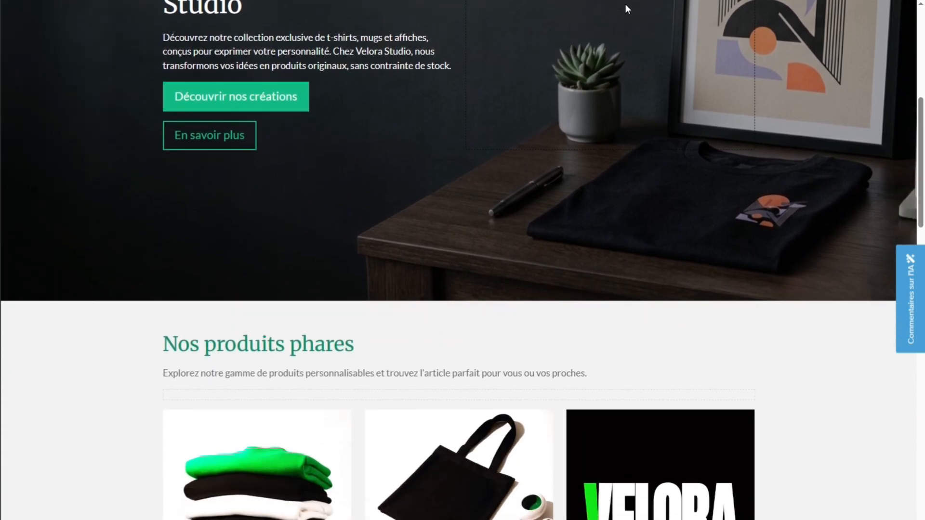
pyautogui.scroll(-3, 626, 6)
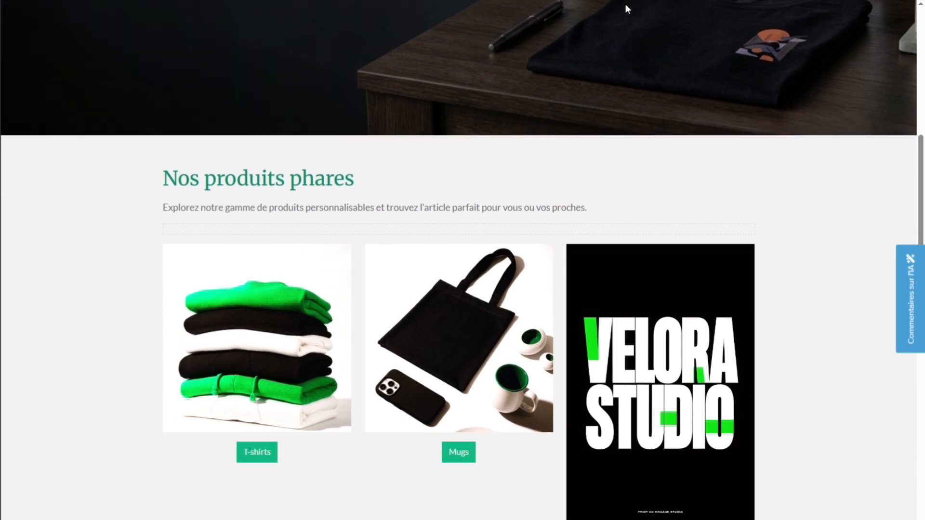
pyautogui.scroll(-4, 627, 9)
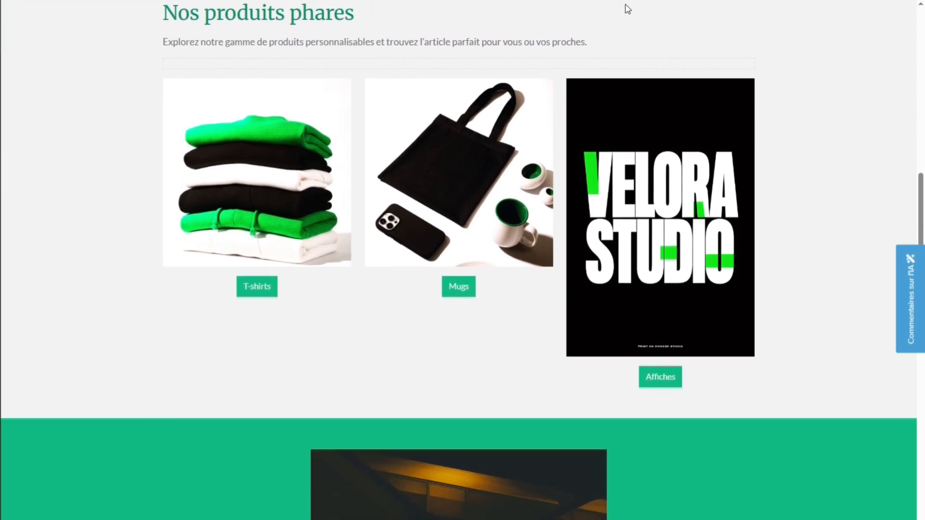
pyautogui.scroll(-5, 627, 8)
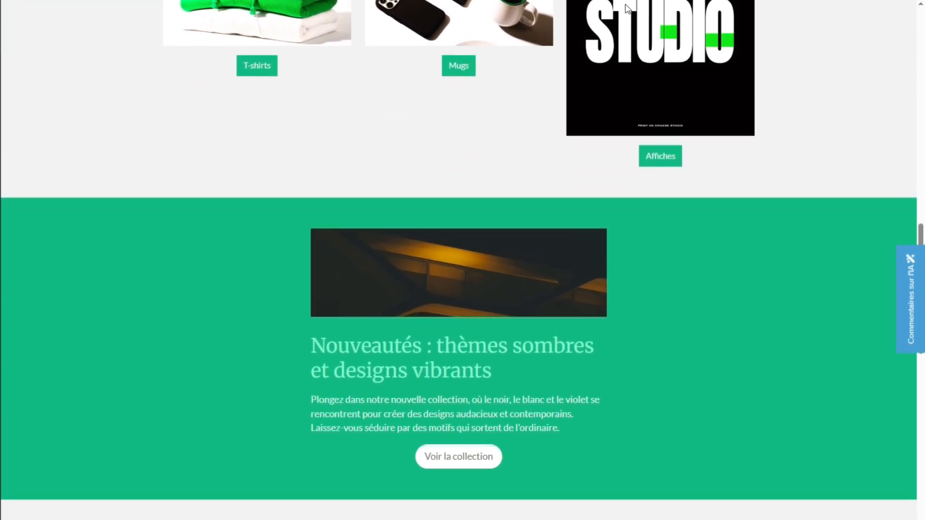
pyautogui.scroll(-1, 627, 9)
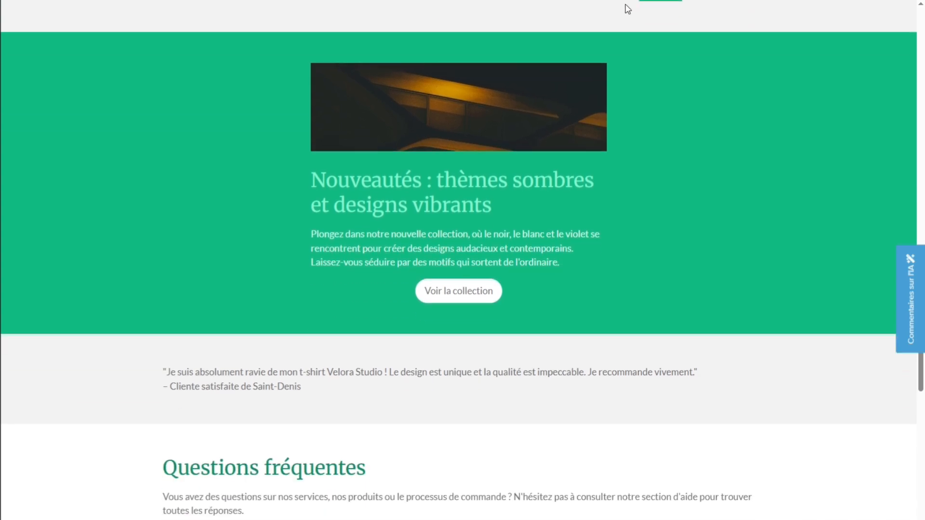
pyautogui.scroll(-5, 618, 32)
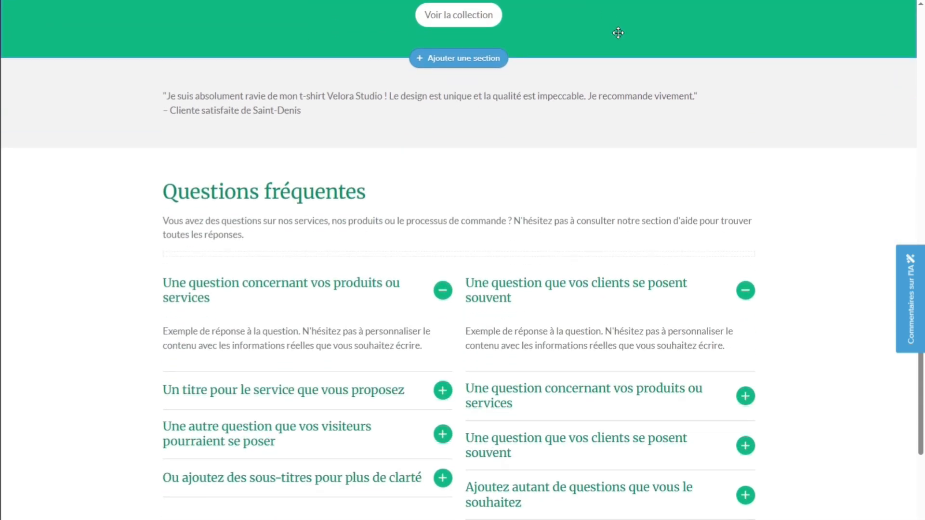
pyautogui.scroll(-4, 618, 33)
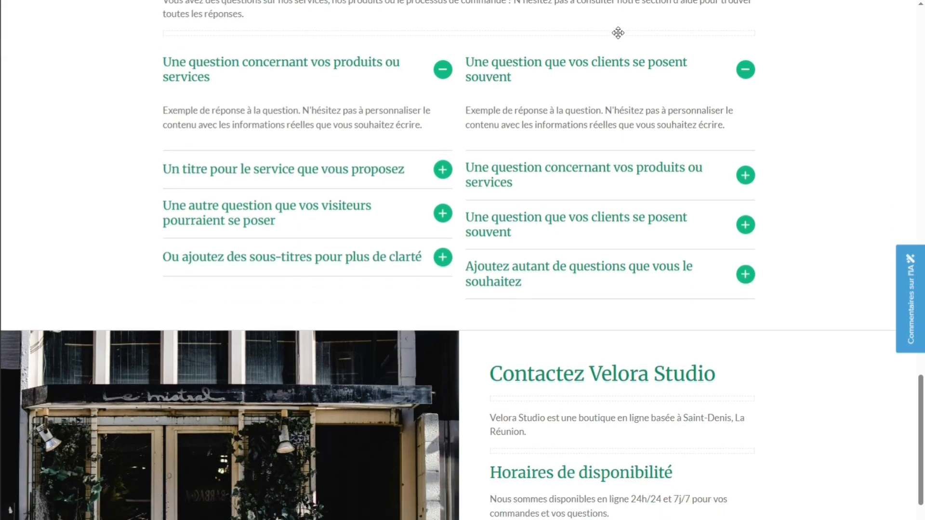
pyautogui.scroll(-4, 618, 32)
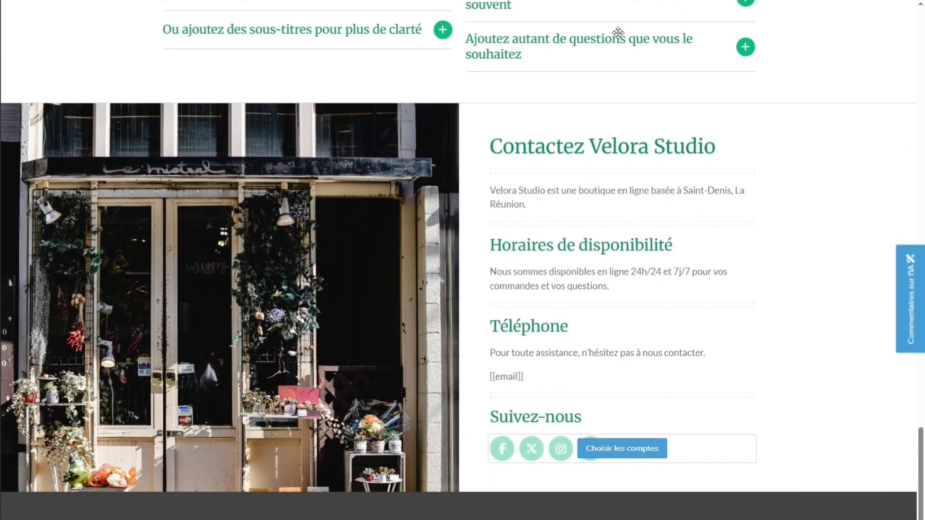
# - Open the À Propos de Velora Studio page and review its introduction and image-and-text story sections
pyautogui.scroll(20, 618, 32)
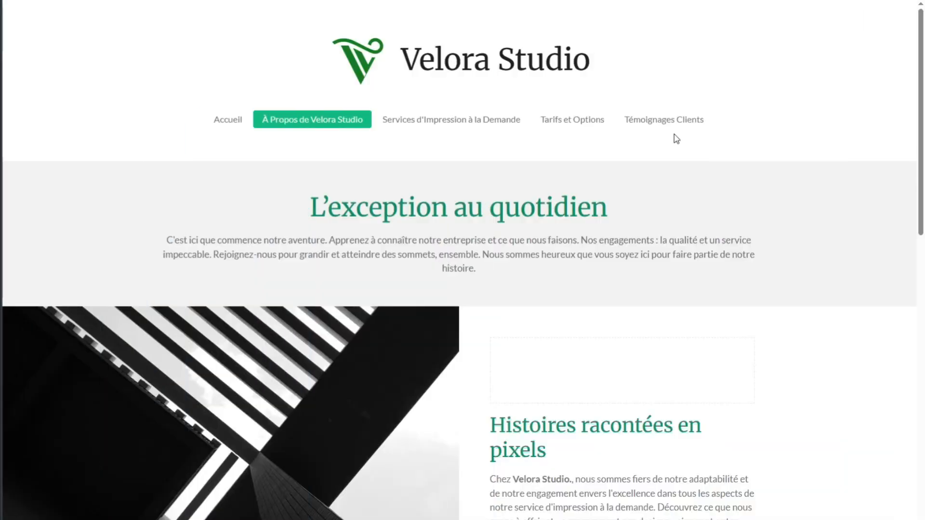
pyautogui.scroll(-2, 861, 139)
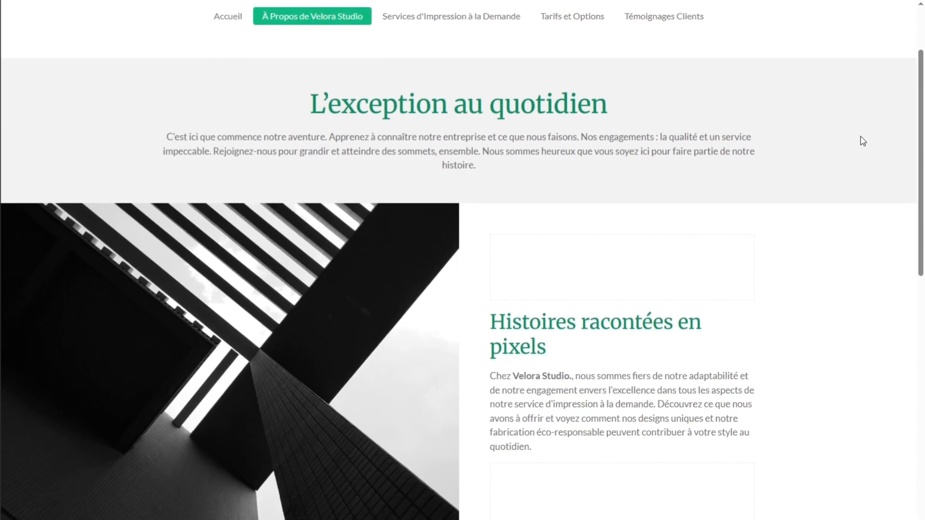
pyautogui.scroll(-4, 862, 141)
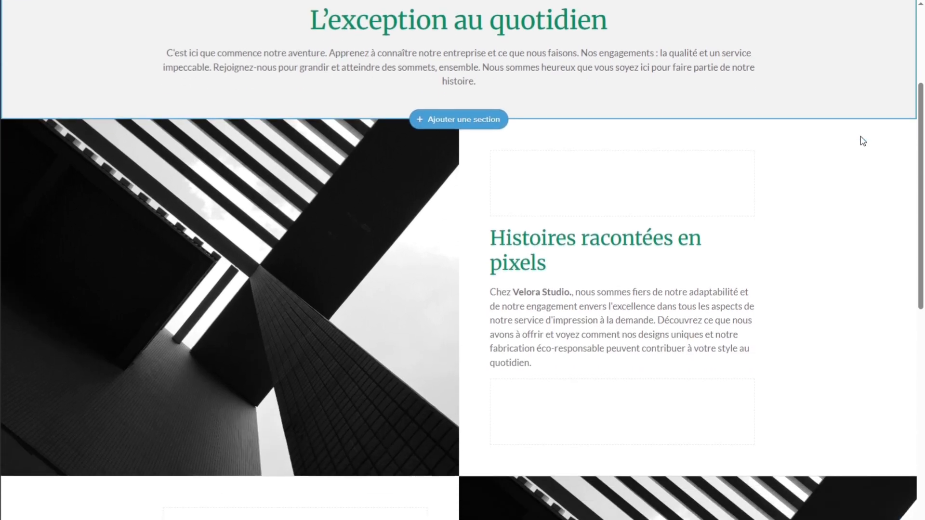
pyautogui.scroll(-3, 863, 141)
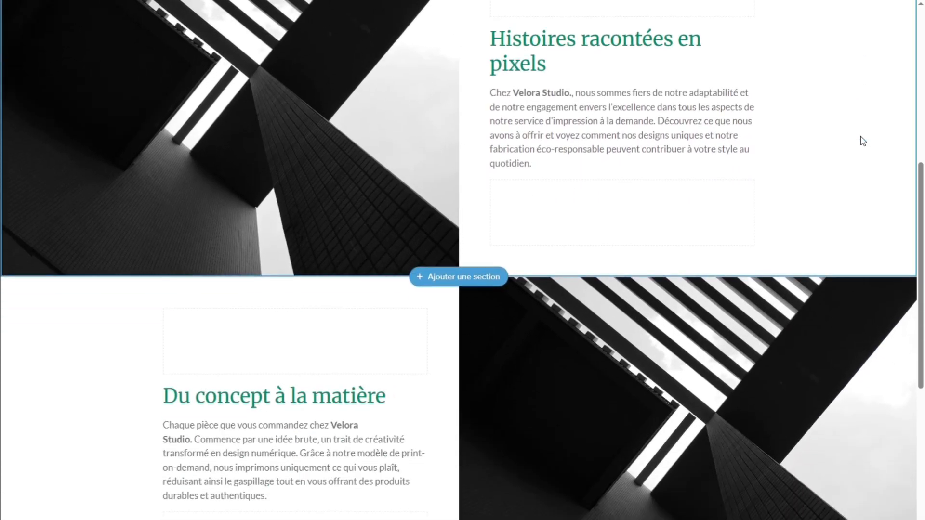
pyautogui.scroll(-5, 862, 141)
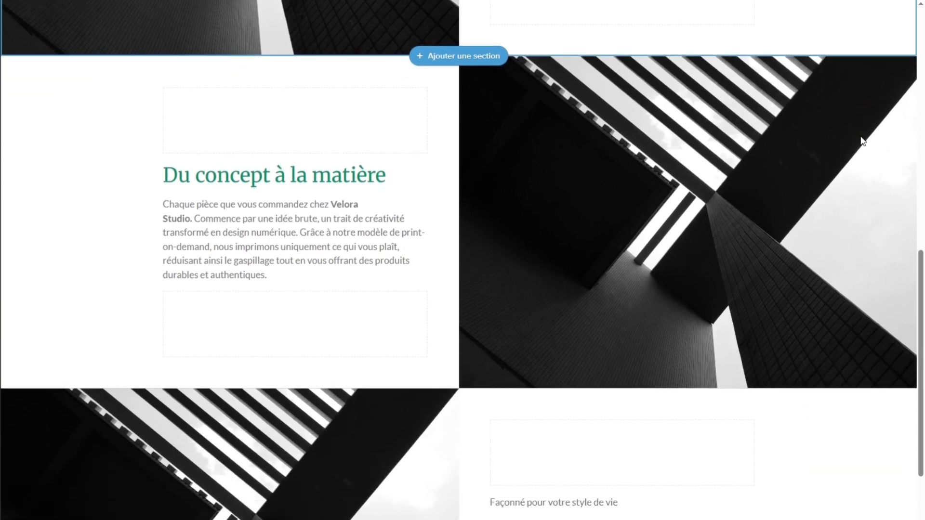
pyautogui.scroll(-1, 863, 140)
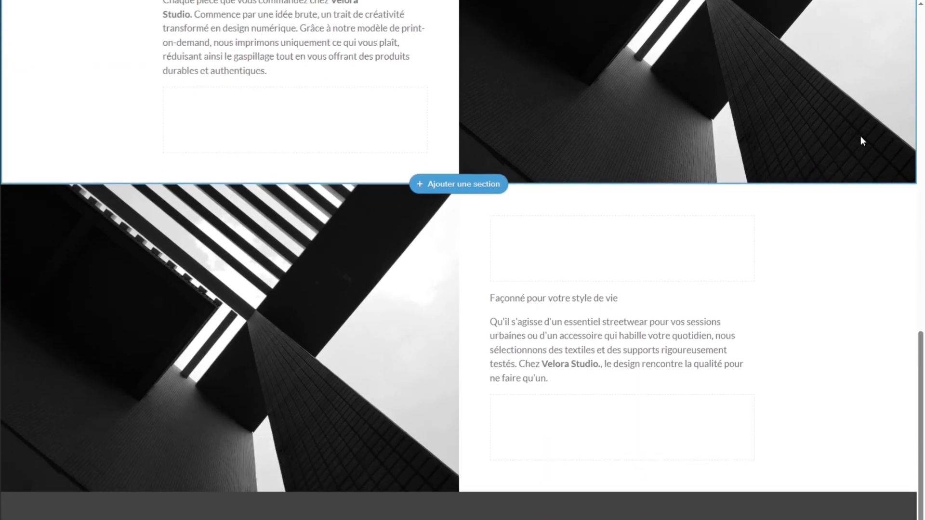
pyautogui.scroll(5, 863, 141)
pyautogui.scroll(-3, 862, 140)
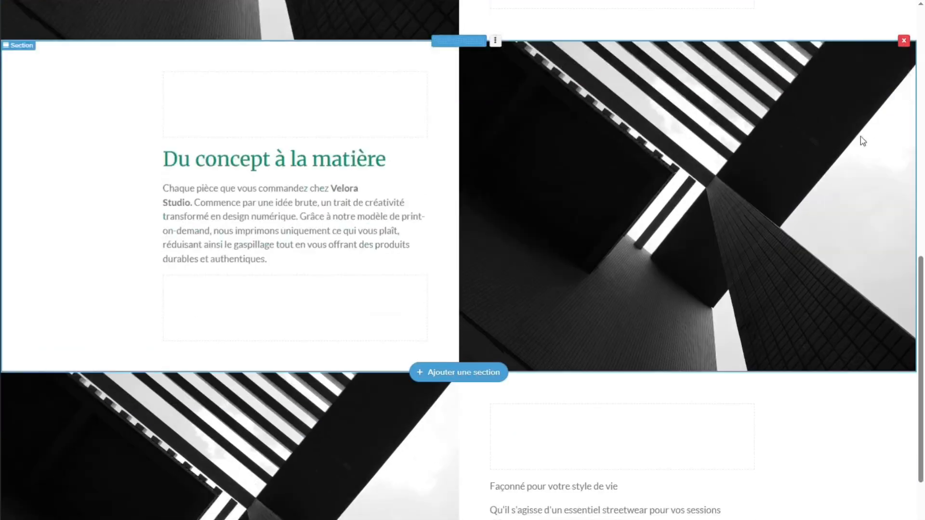
# - Open the Services d'Impression à la Demande page and examine its printing pillars, production, finishing and shipping sections
pyautogui.scroll(12, 862, 140)
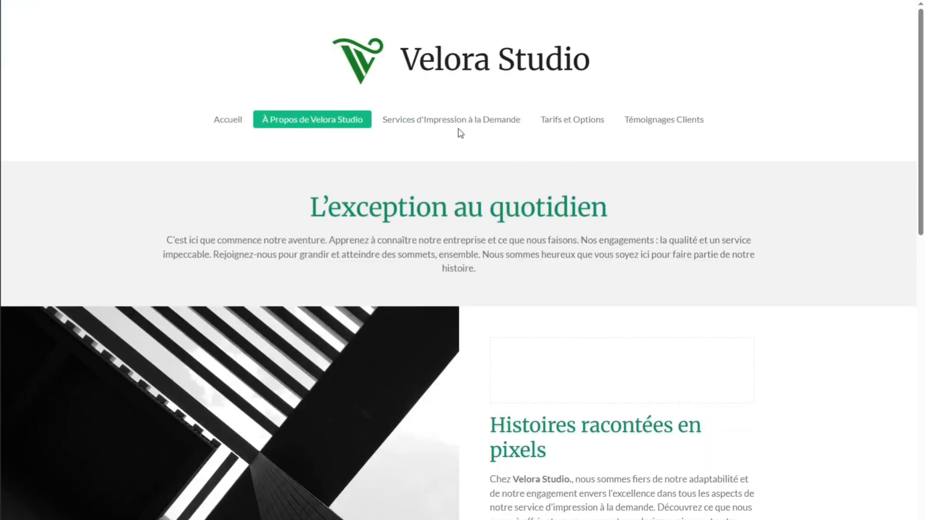
pyautogui.click(457, 127)
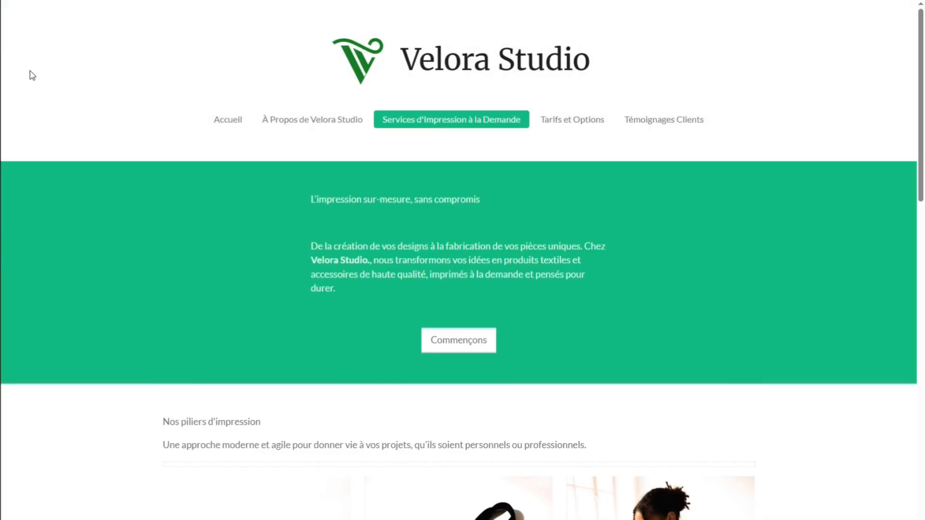
pyautogui.scroll(-3, 31, 75)
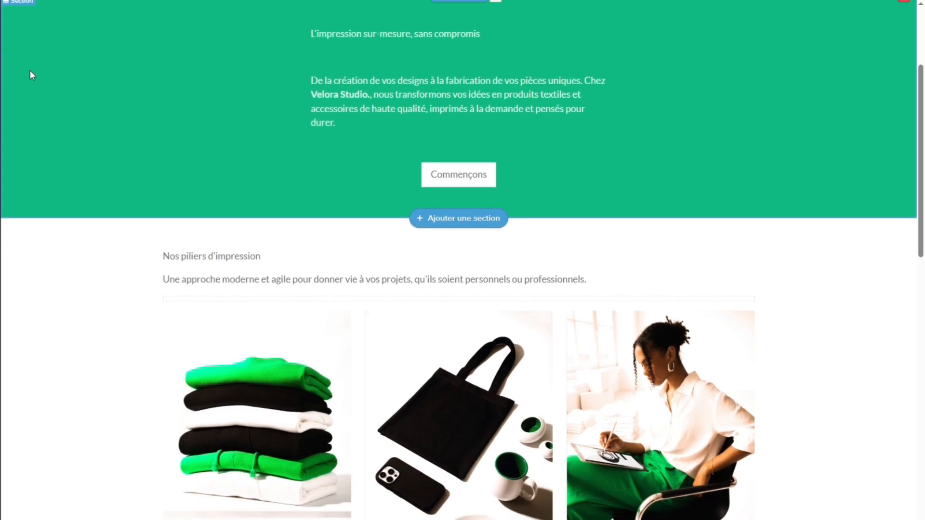
pyautogui.scroll(-4, 31, 75)
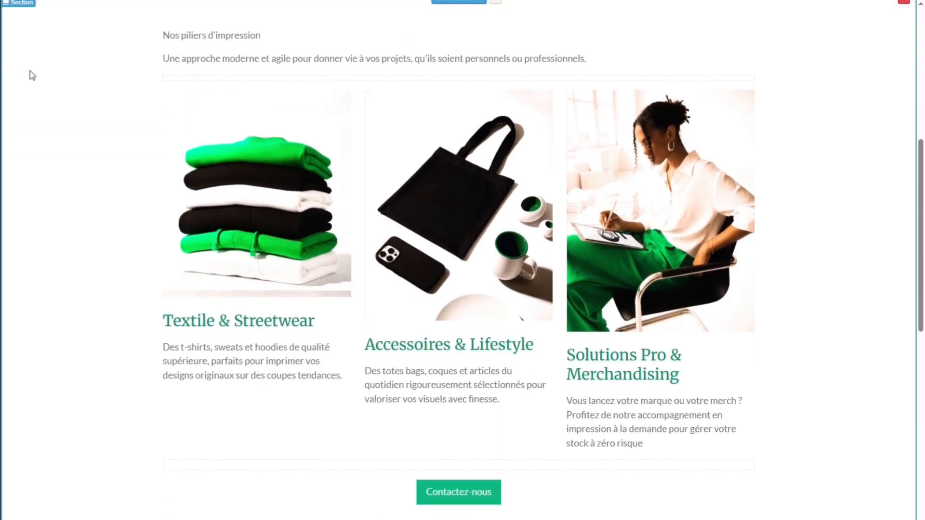
pyautogui.scroll(-5, 31, 75)
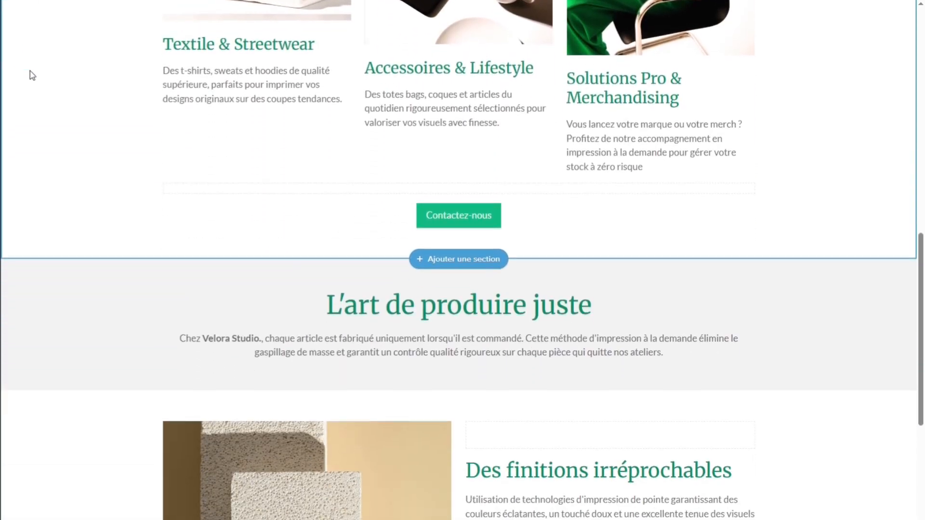
pyautogui.scroll(-7, 32, 75)
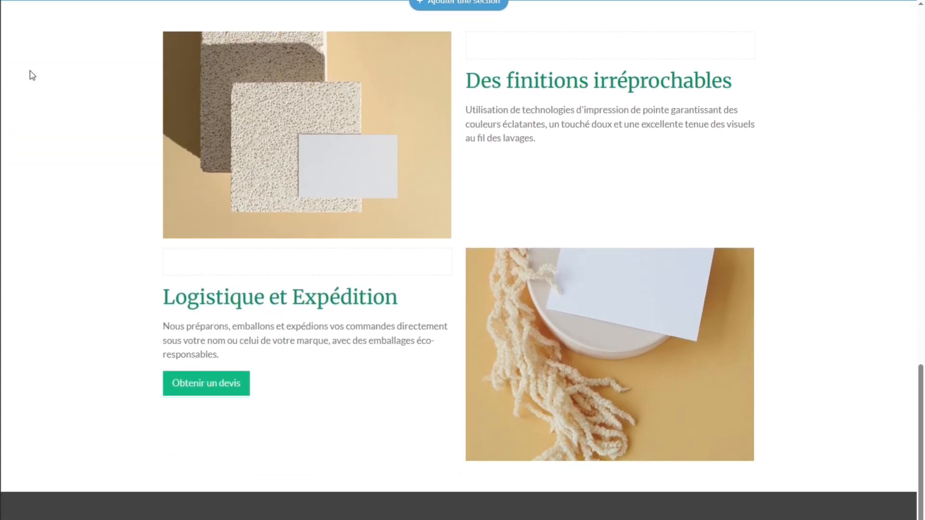
# - Open the Tarifs et Options page and examine the price tables for textiles, accessories and decoration down to the closing section
pyautogui.scroll(16, 31, 72)
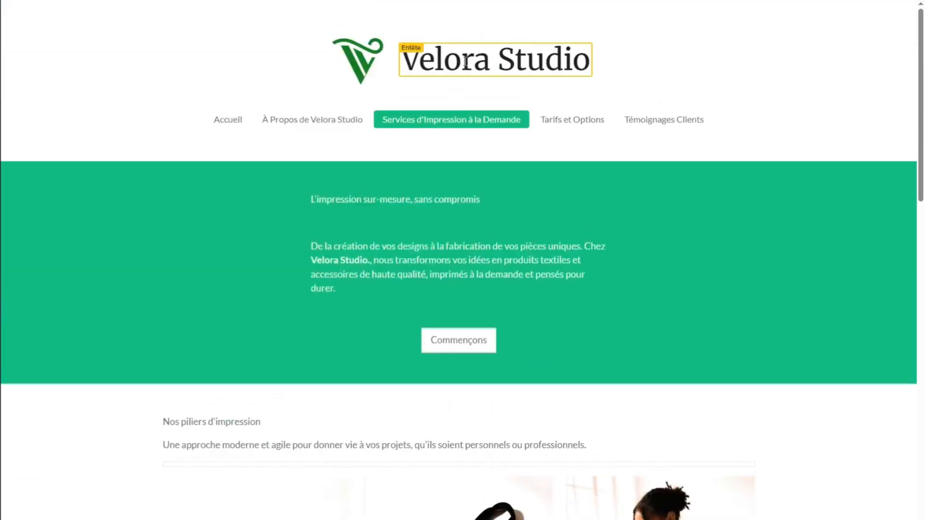
pyautogui.click(554, 120)
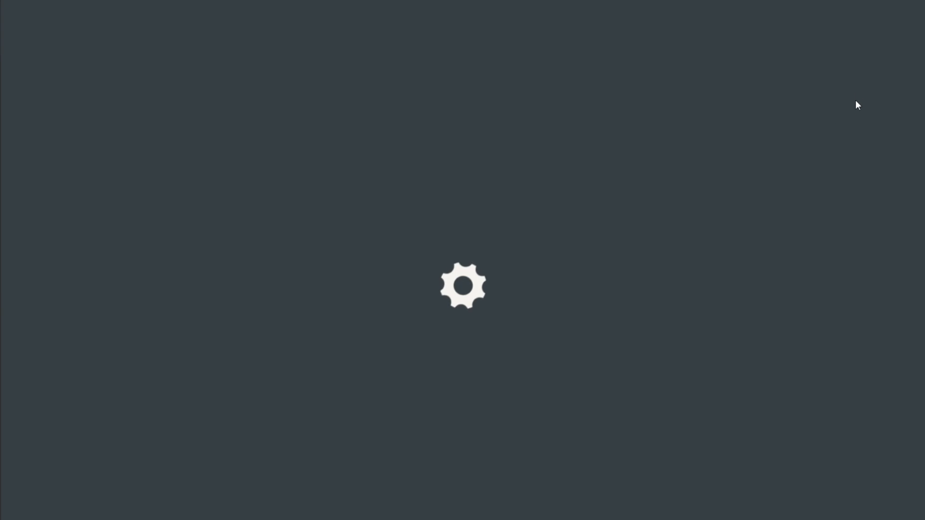
pyautogui.scroll(-2, 857, 91)
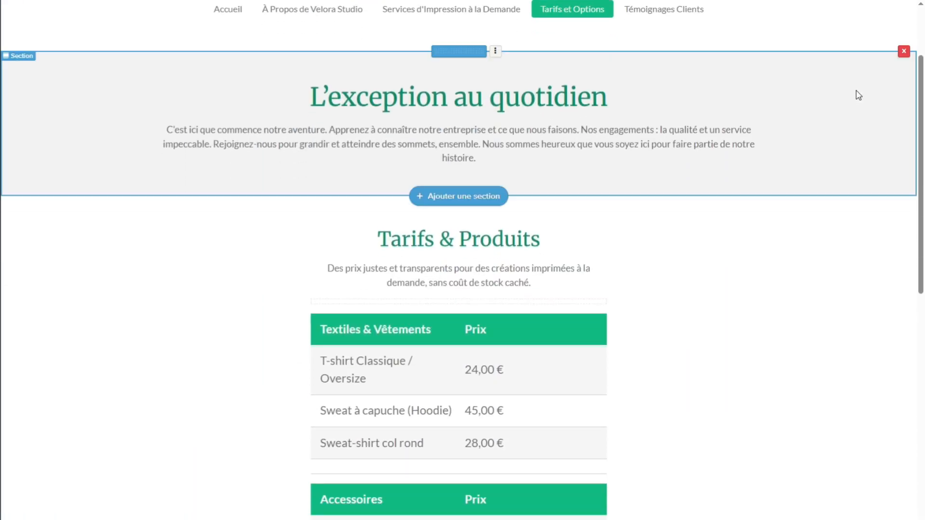
pyautogui.scroll(-4, 859, 95)
pyautogui.scroll(-4, 859, 95)
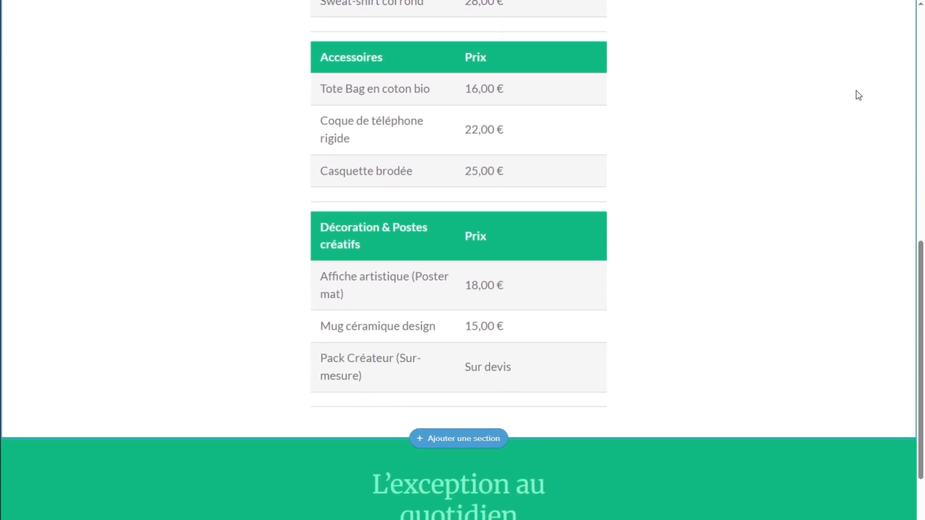
pyautogui.scroll(-3, 859, 95)
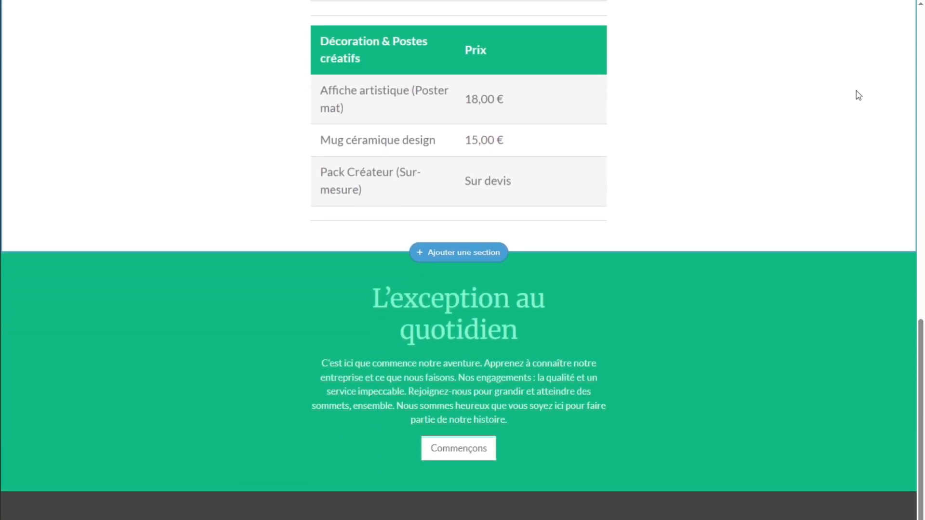
# - Open the Témoignages Clients page and review the Qui sommes nous section, the testimonial cards and the closing customer quote
pyautogui.scroll(14, 859, 94)
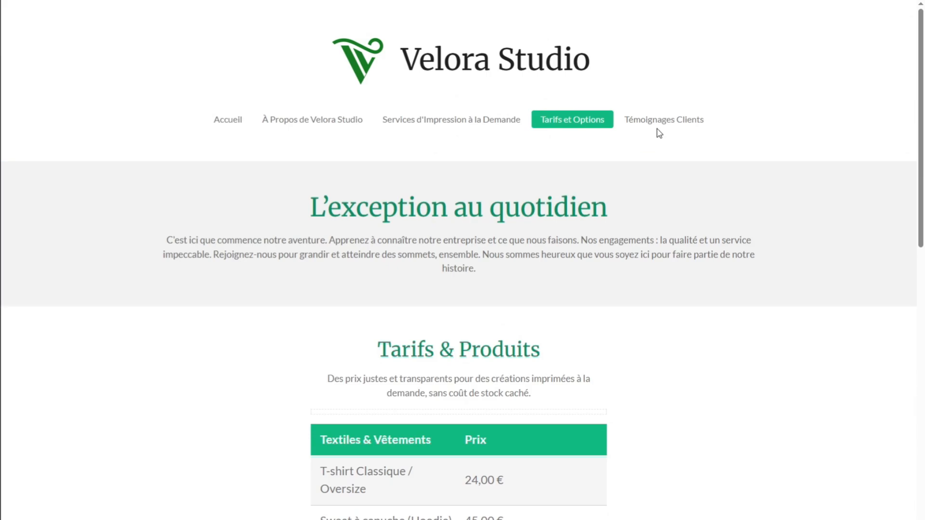
pyautogui.click(714, 114)
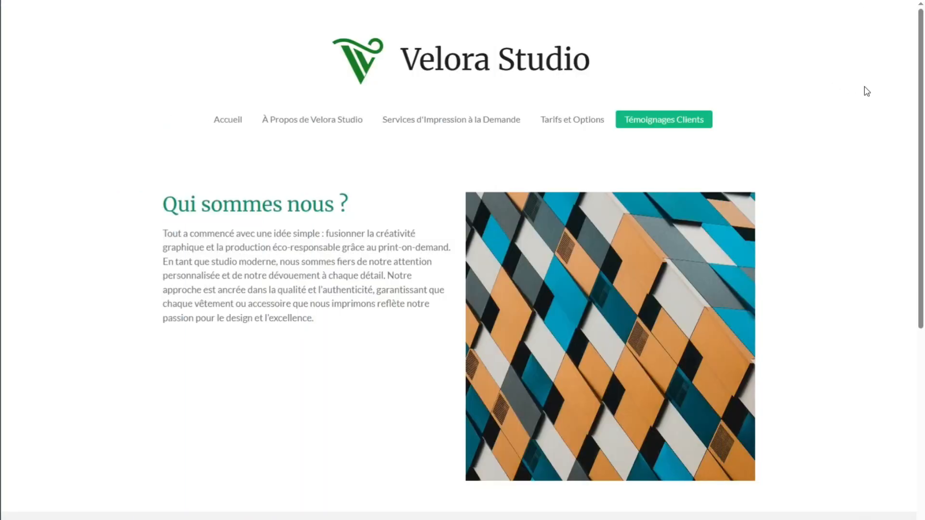
pyautogui.scroll(-4, 867, 91)
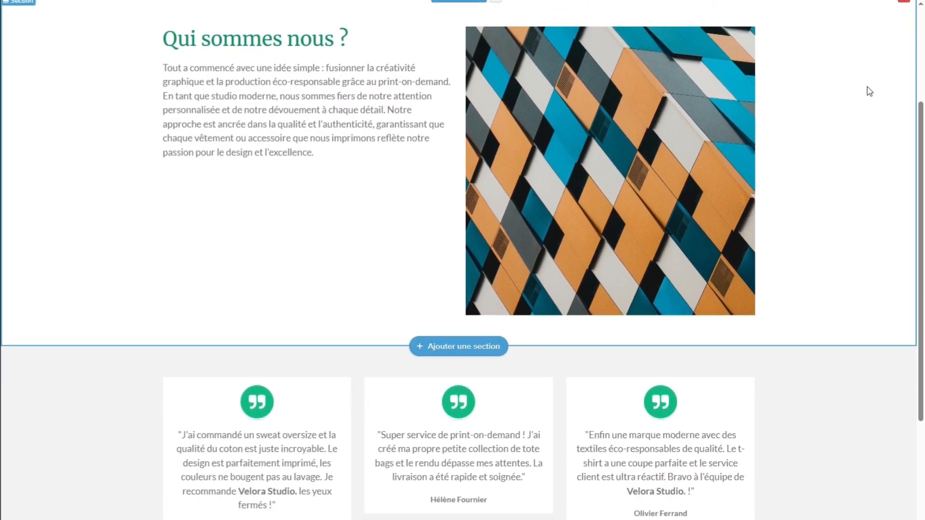
pyautogui.scroll(-5, 869, 91)
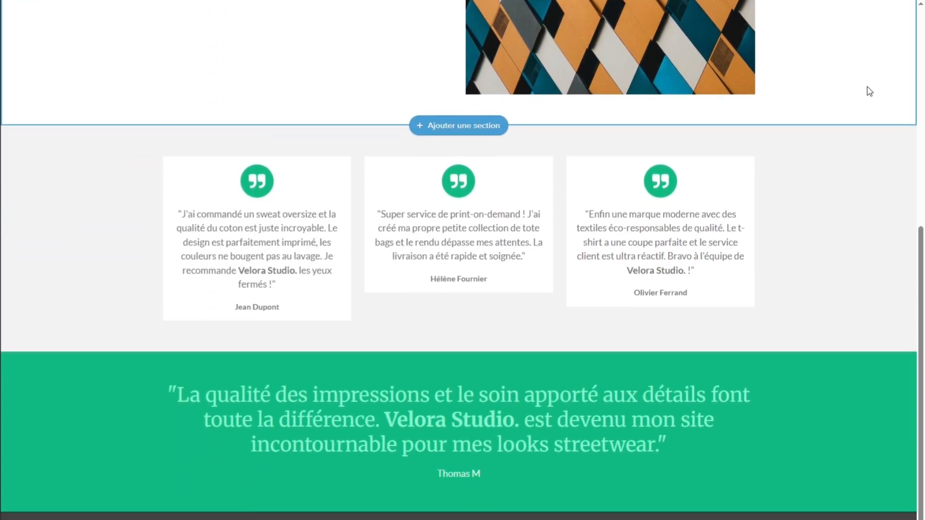